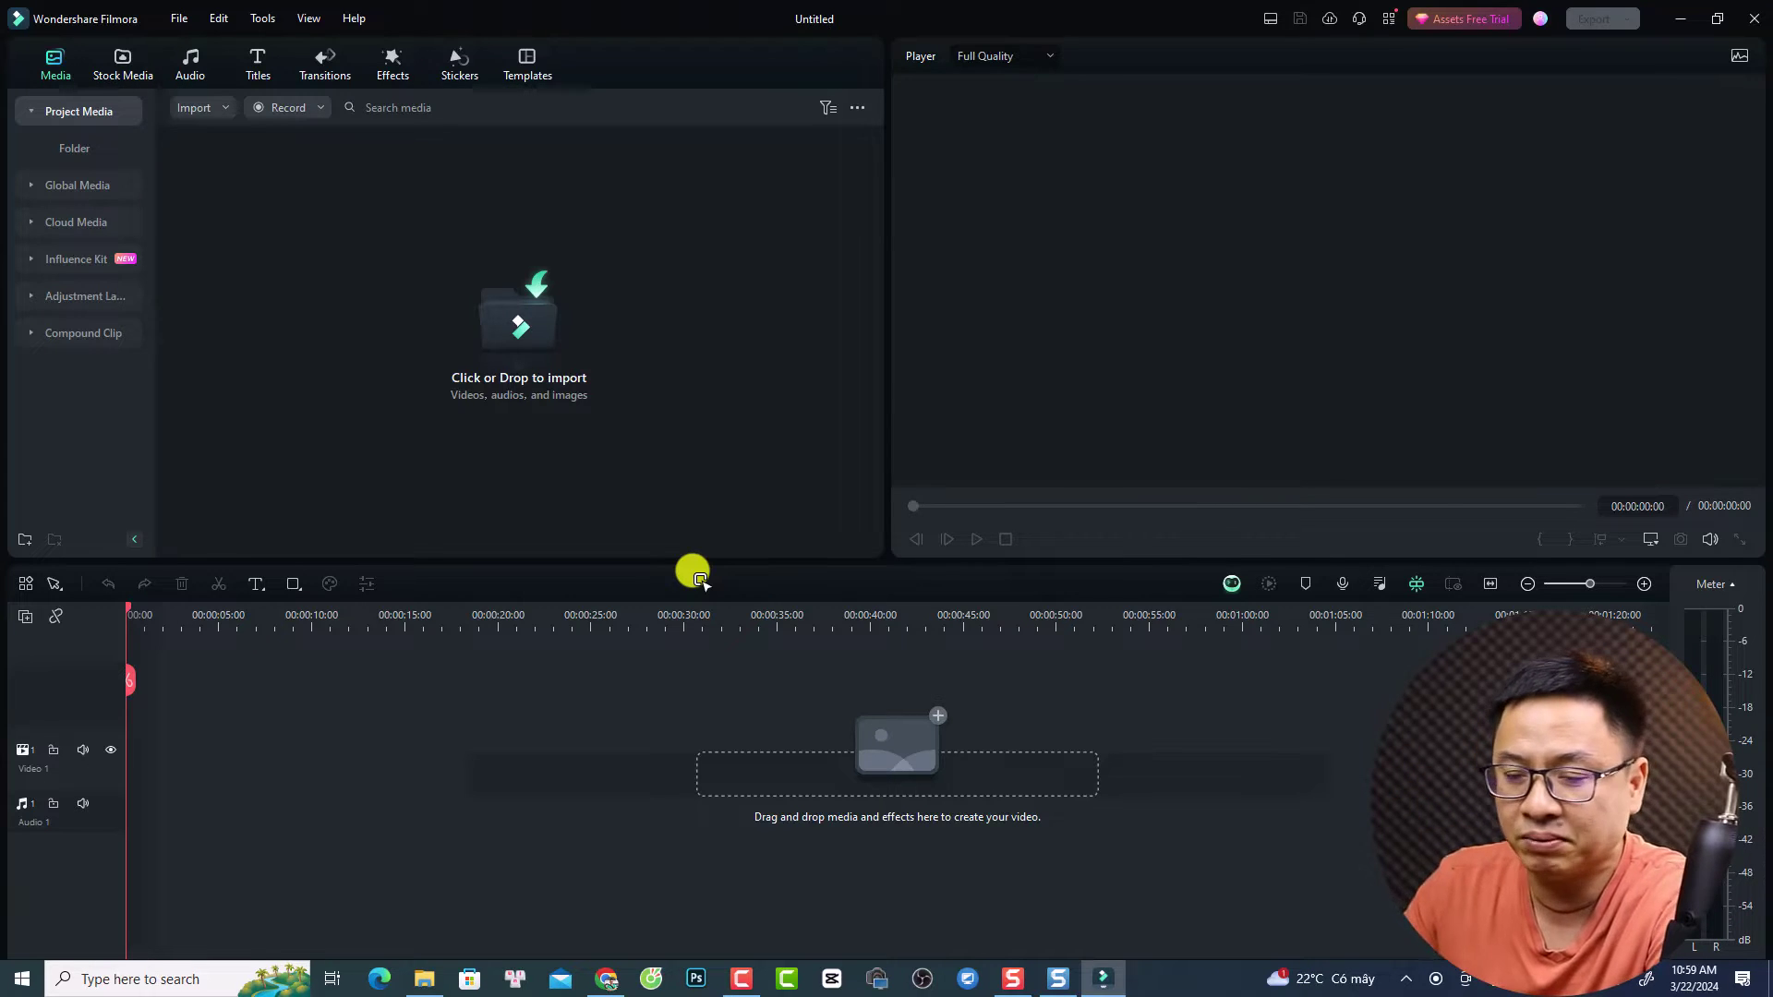
- Switch from the empty Filmora project to the File Explorer folder of wedding clips
key("alt+Tab")
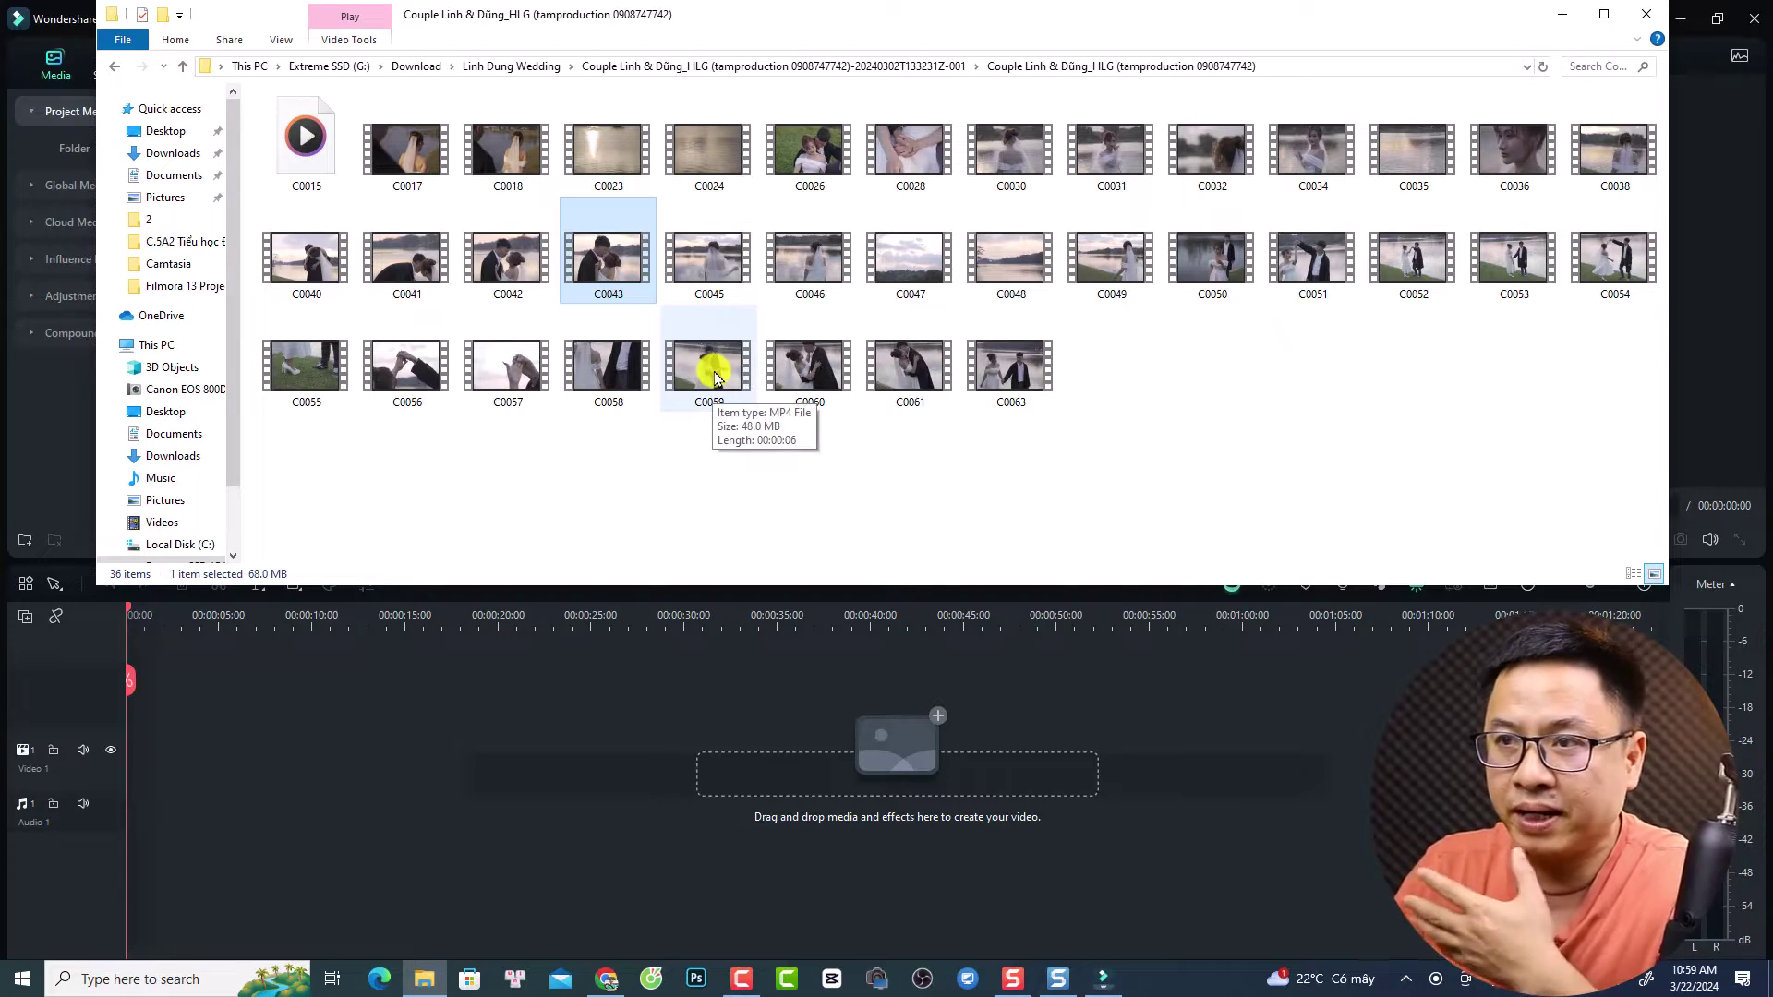
double_click(613, 282)
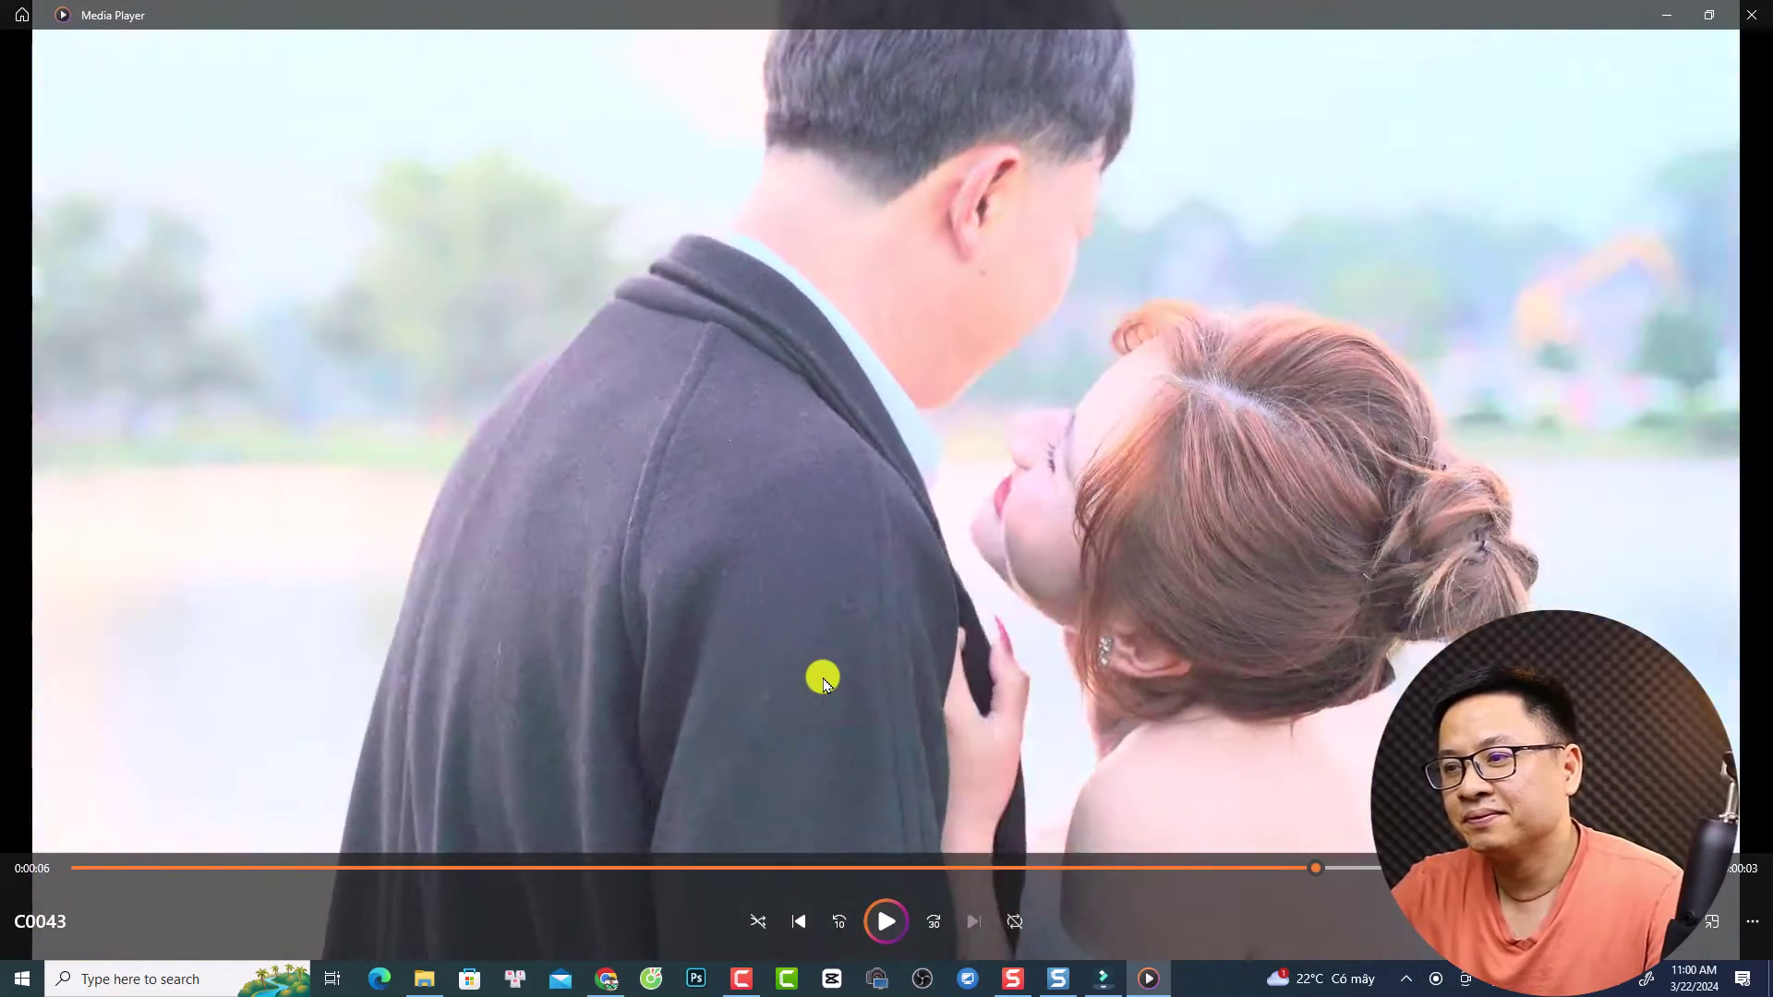
left_click(820, 675)
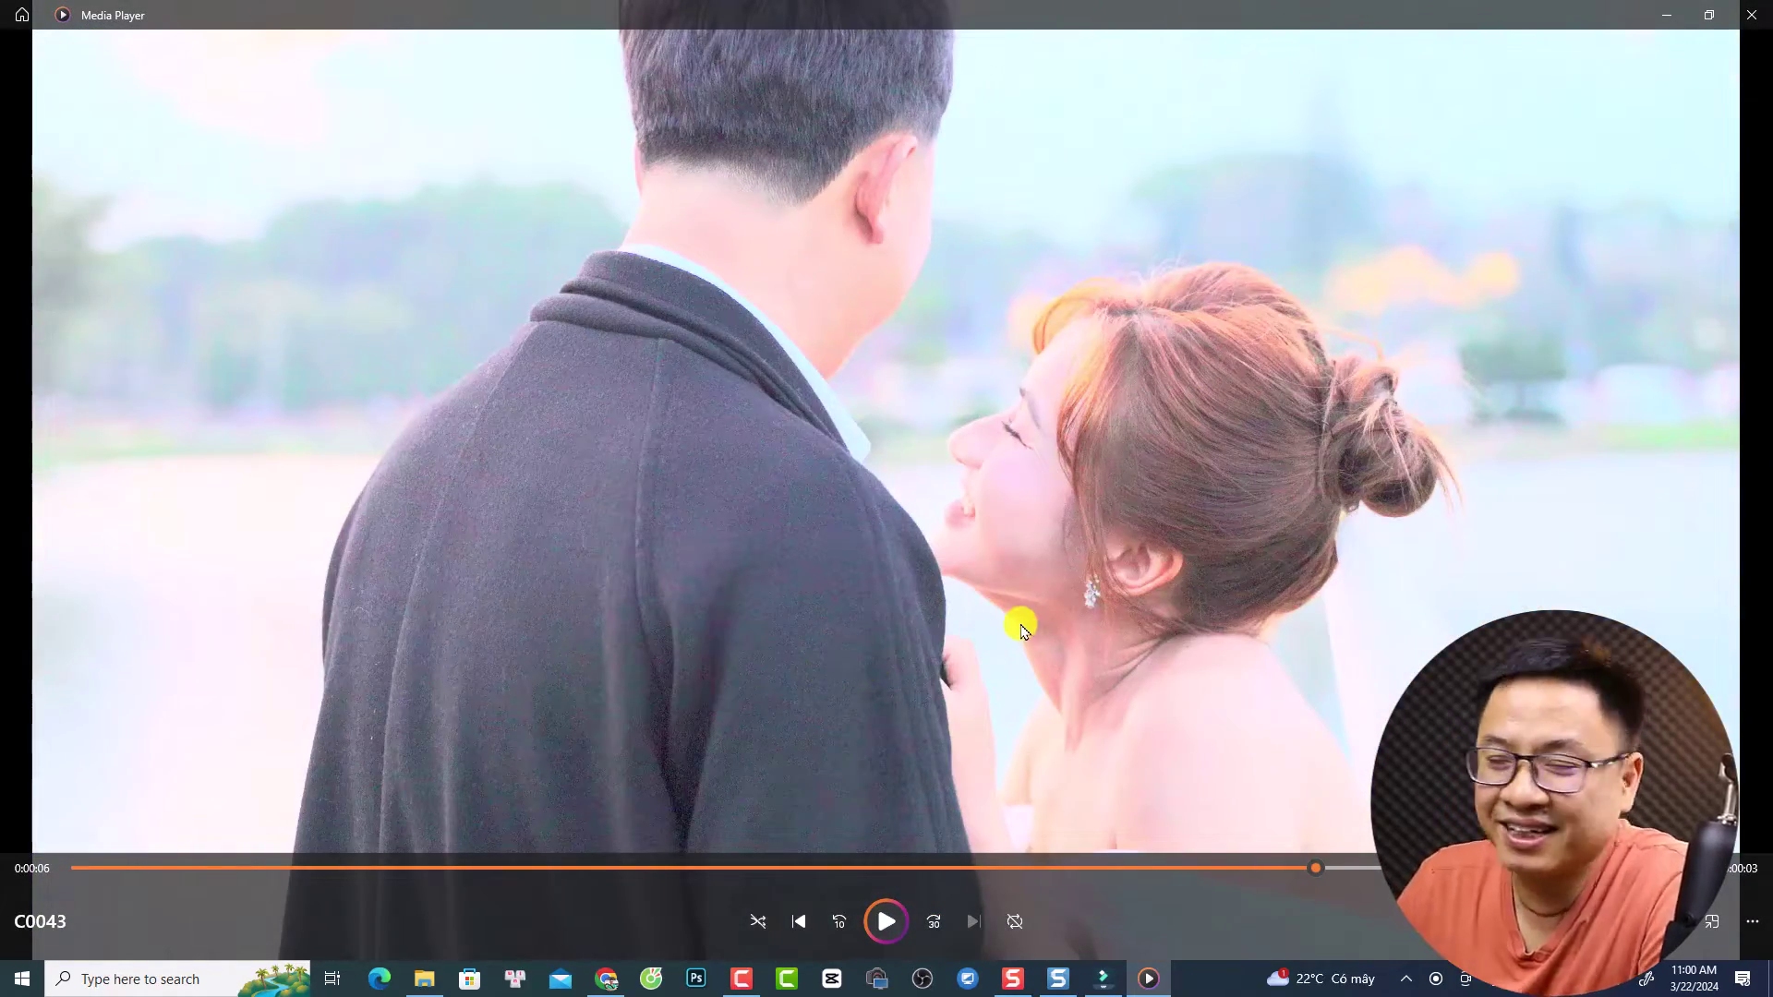
left_click(1752, 15)
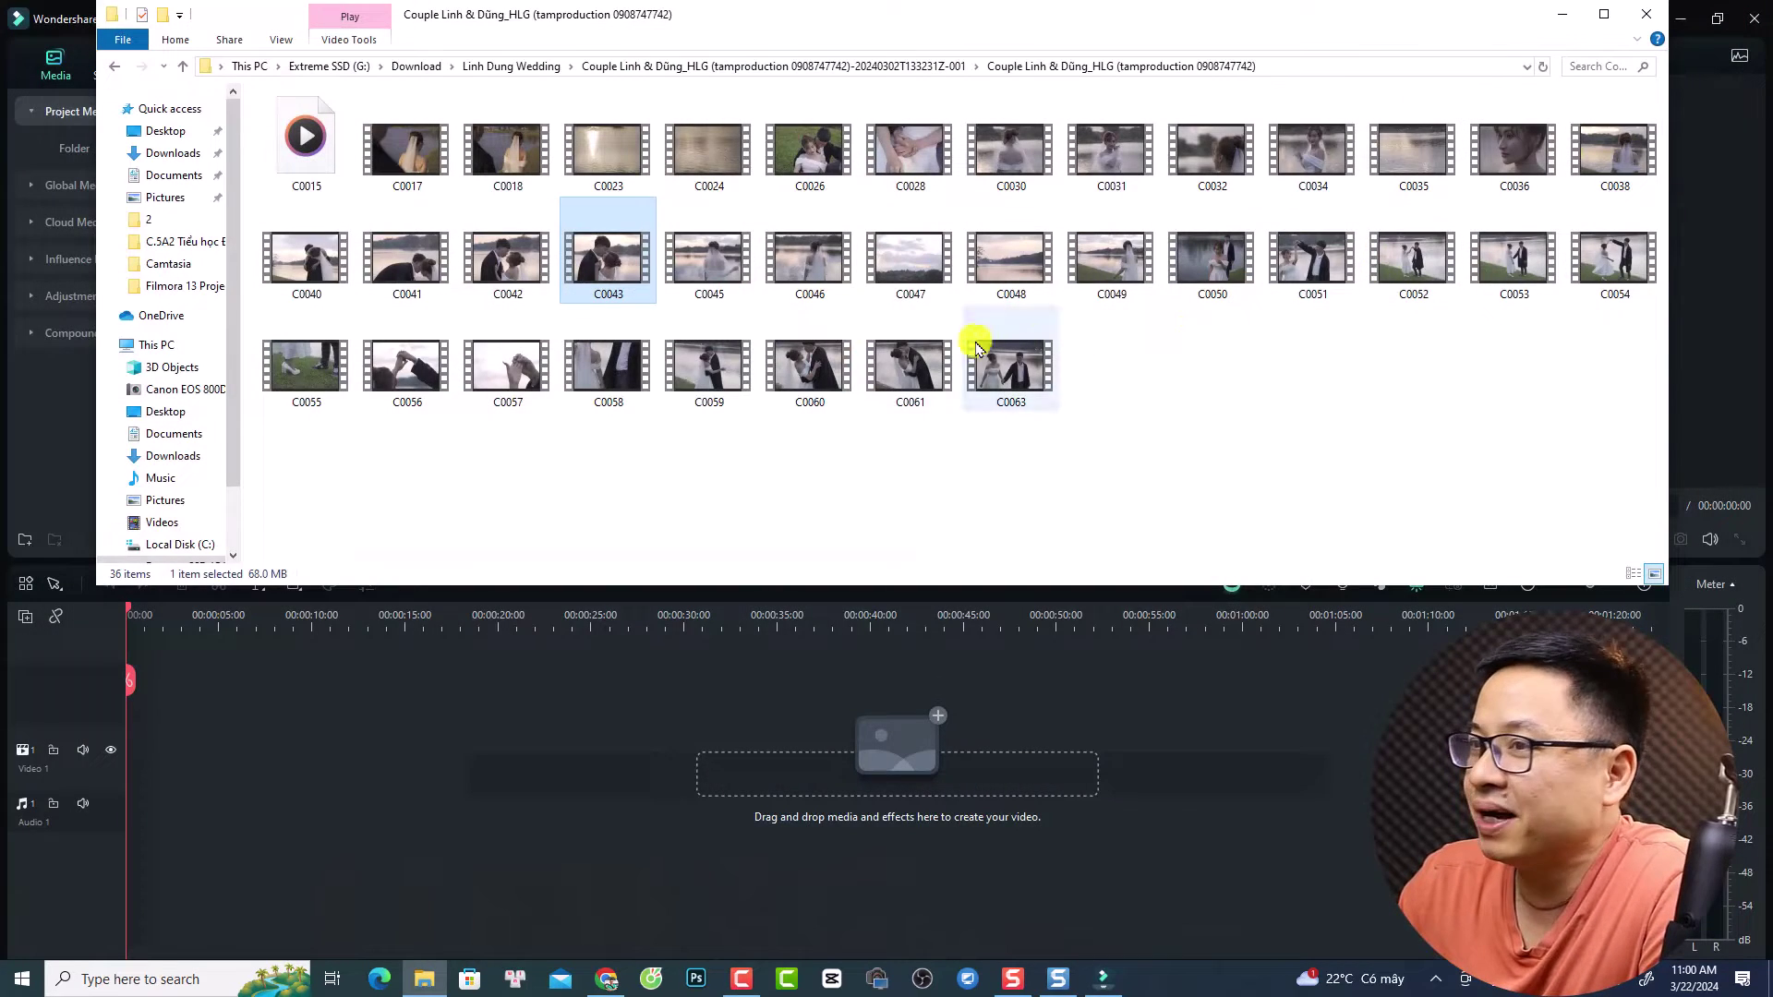
right_click(595, 256)
left_click(649, 633)
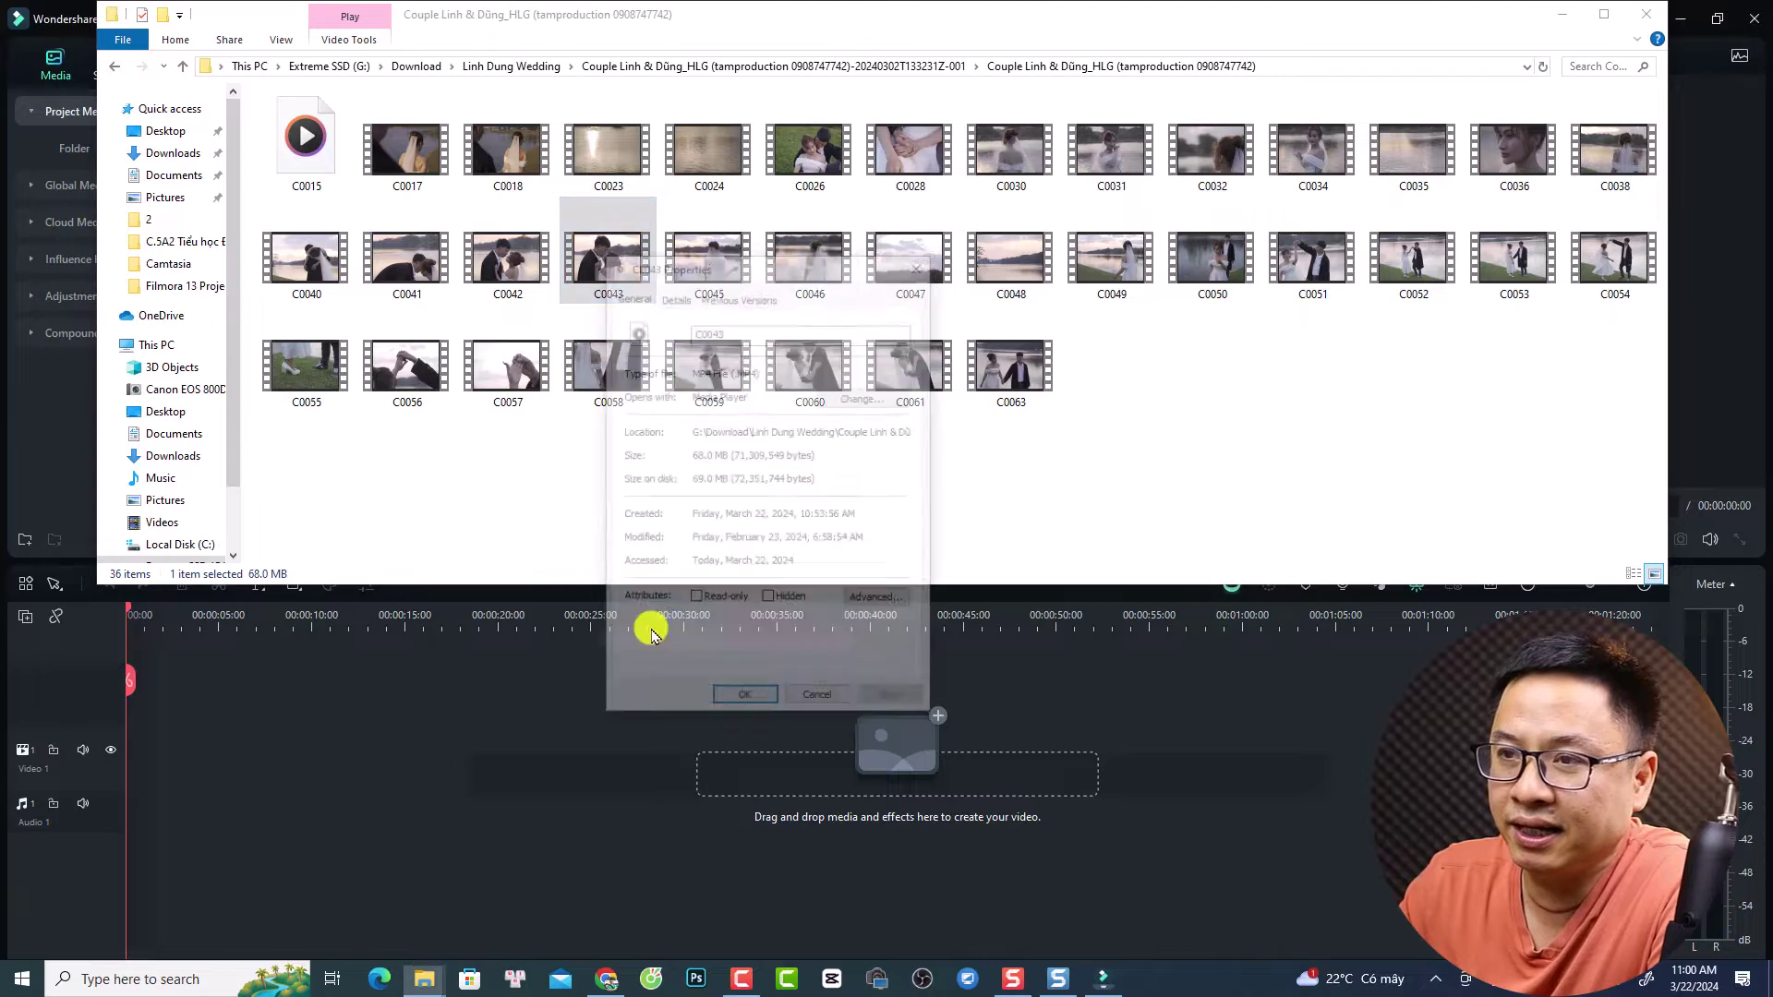
left_click(674, 294)
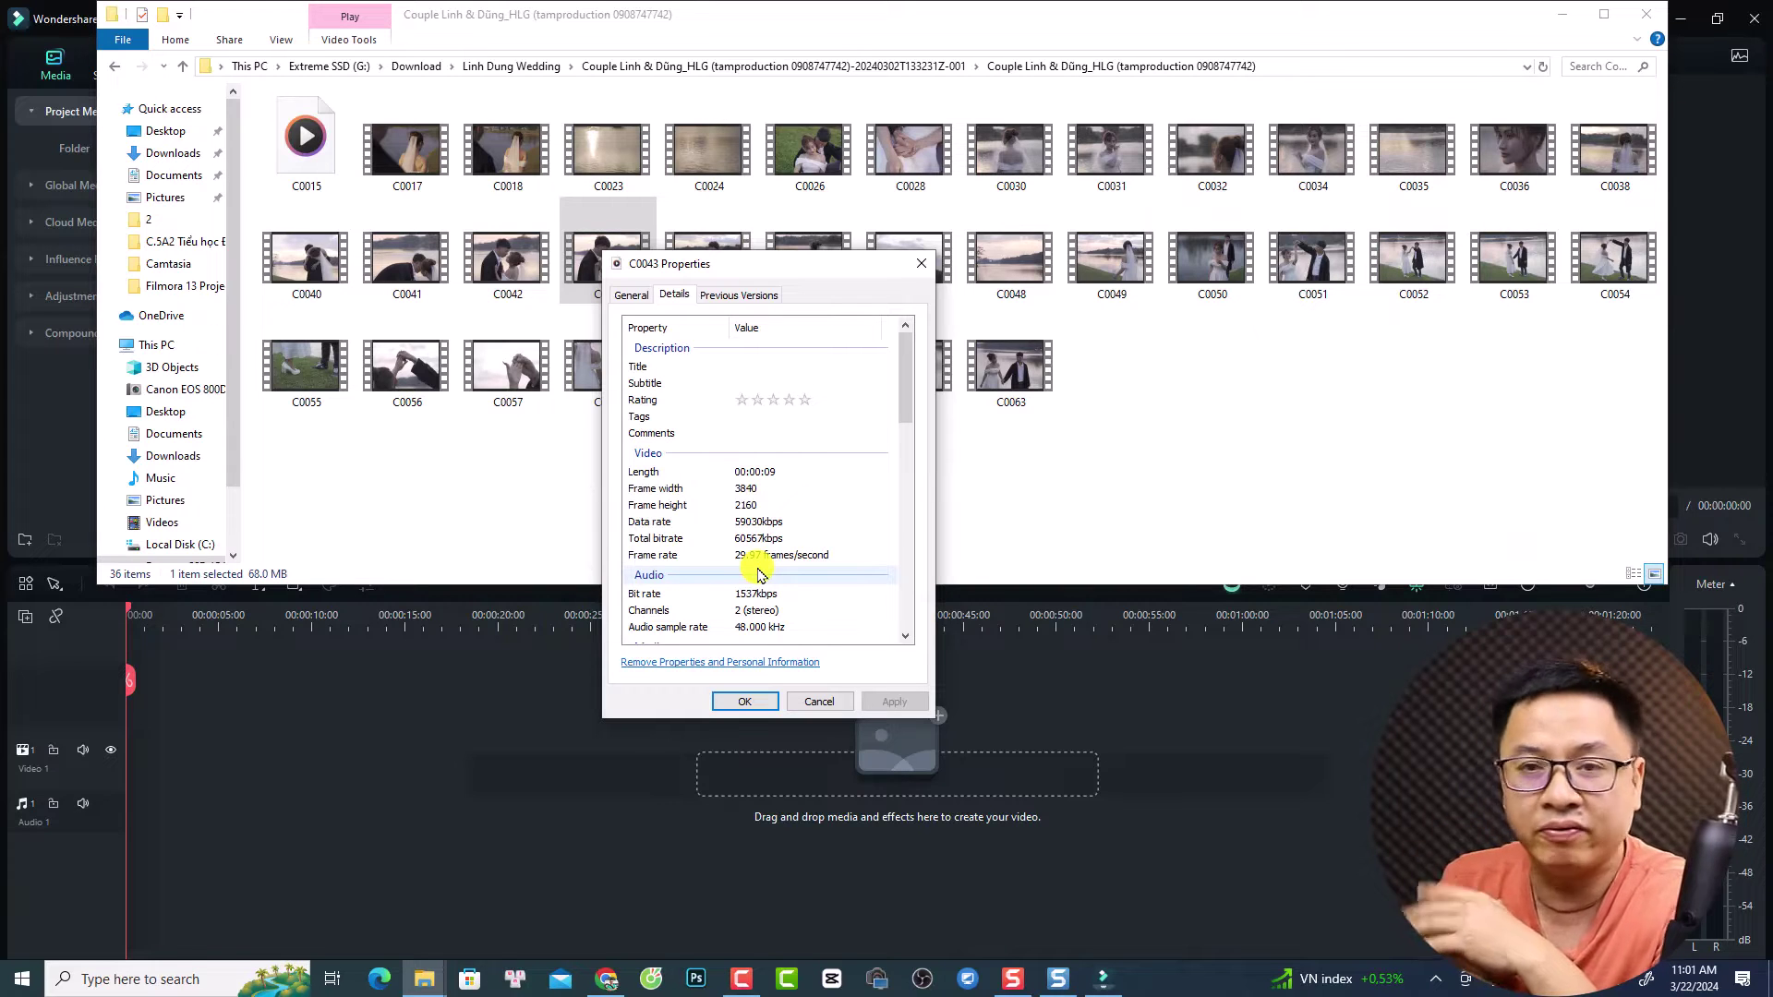
key("Escape")
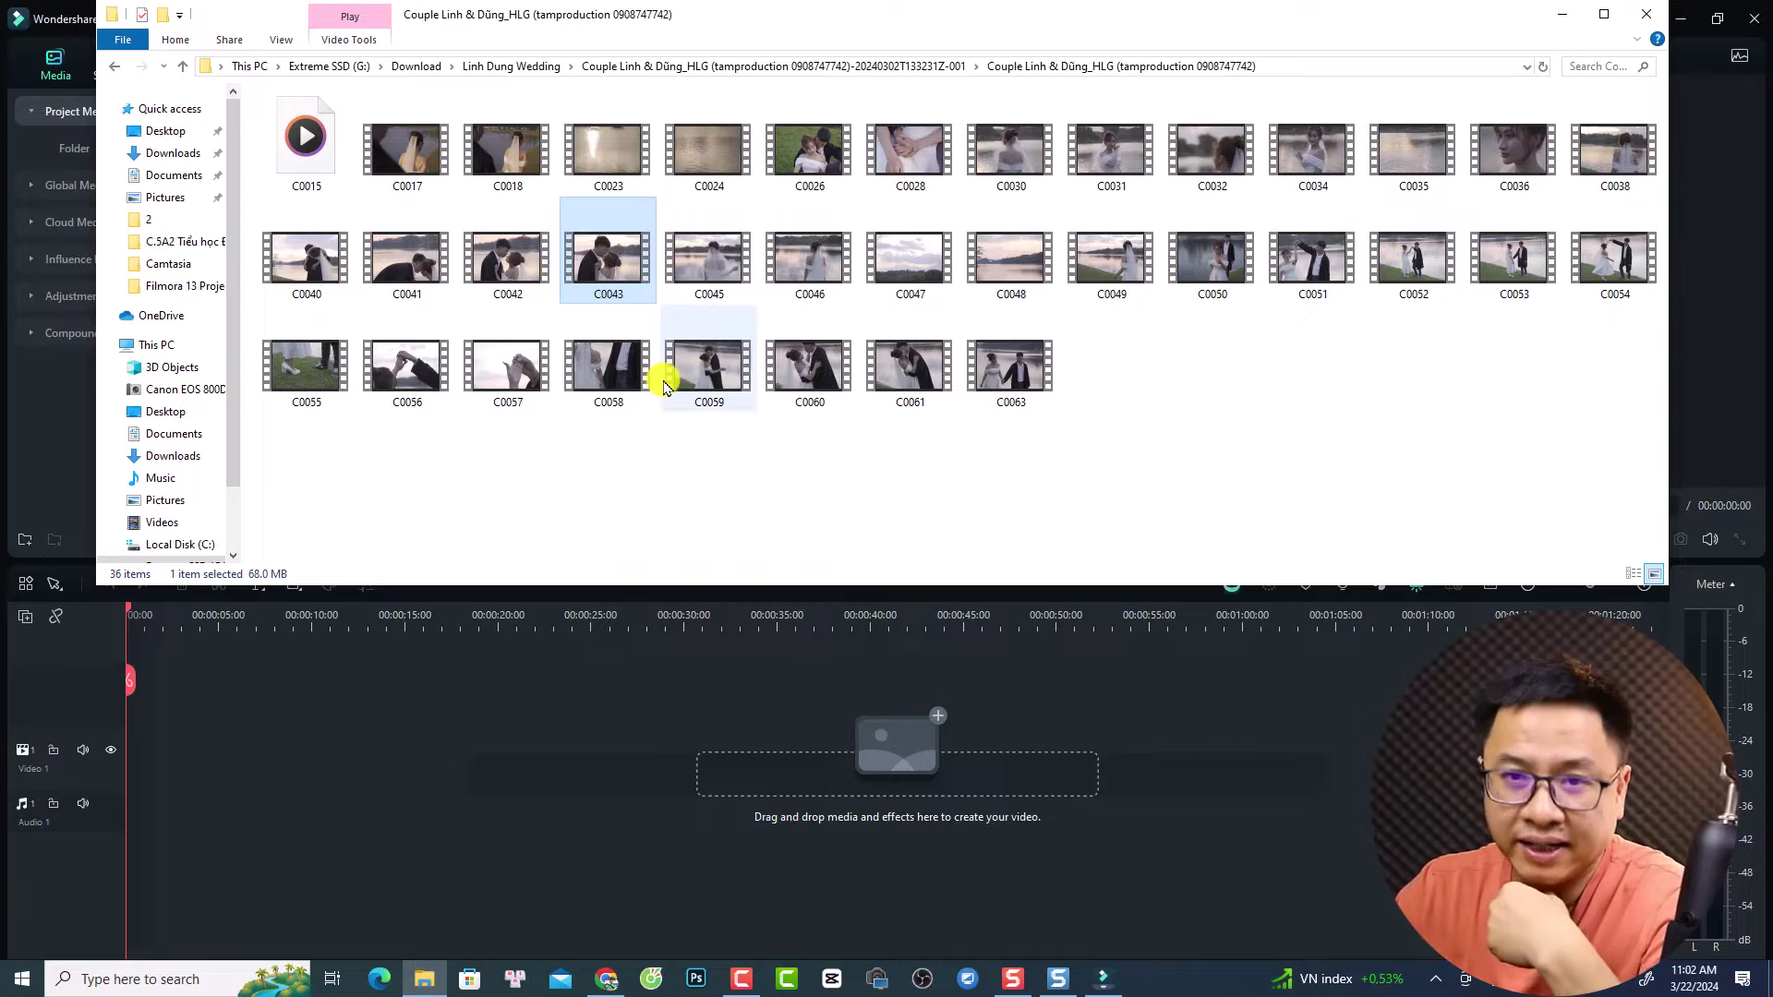
- Copy the C0043 clip file and clear the windows to show the desktop
mouse_move(640, 343)
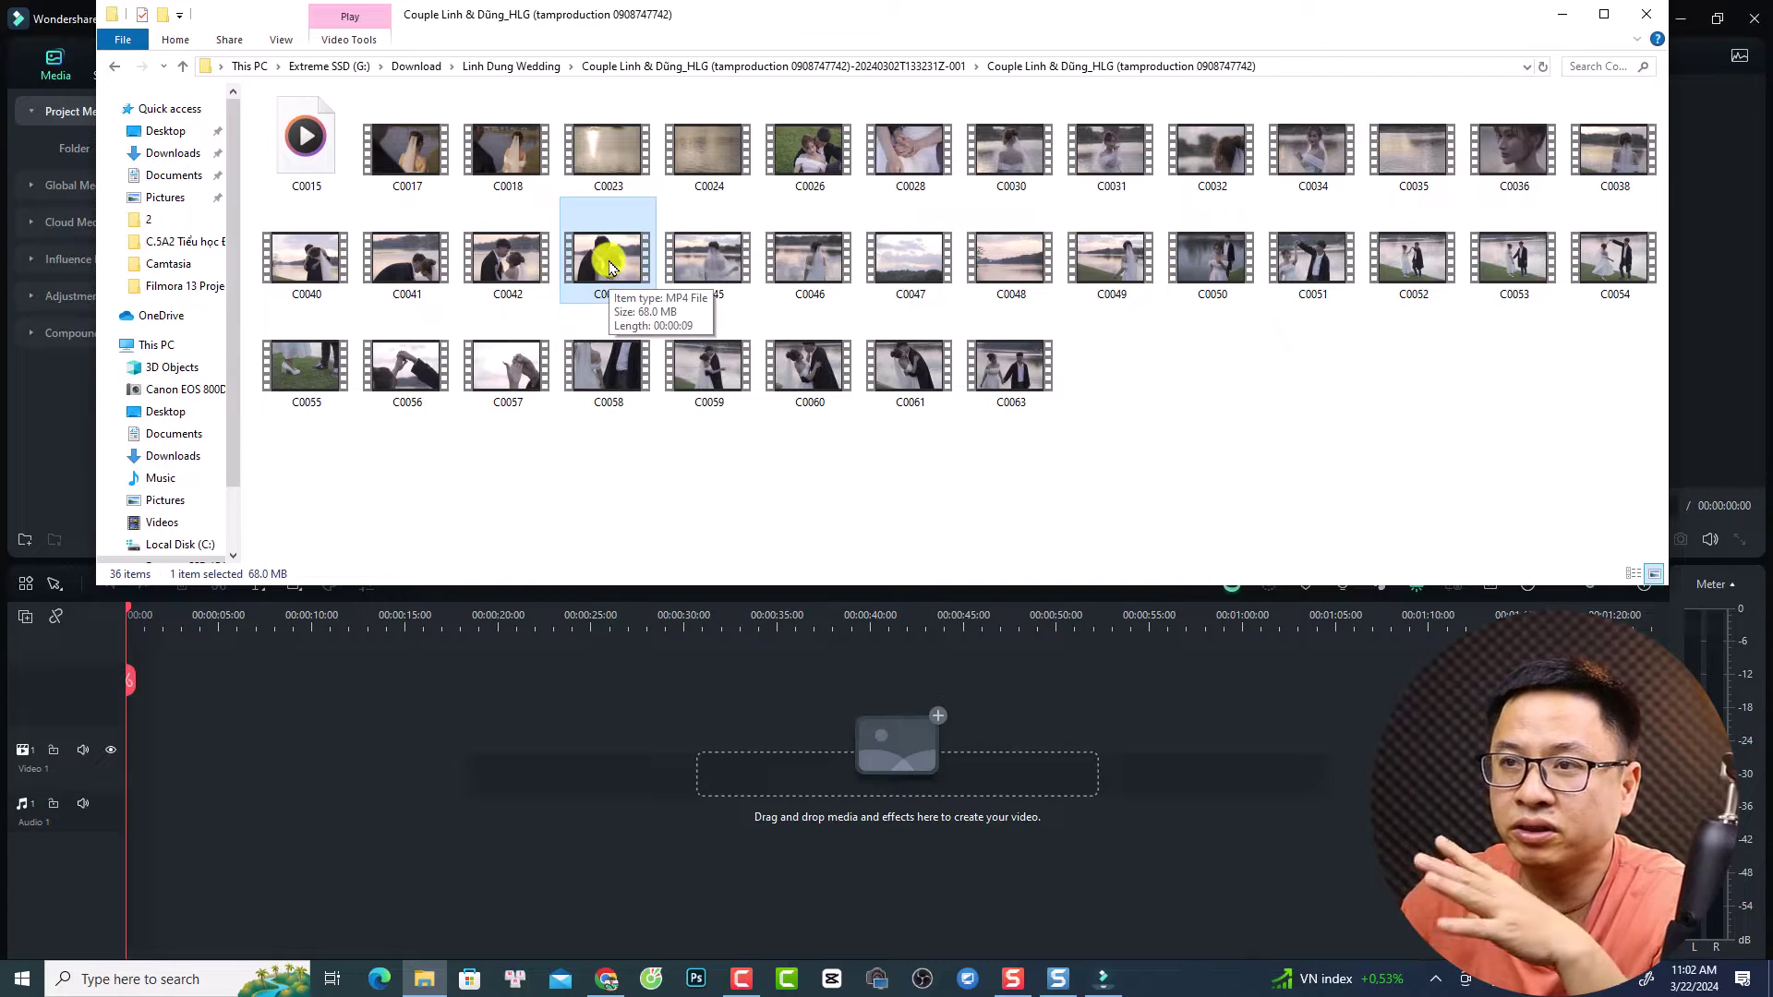
key("shift+F10")
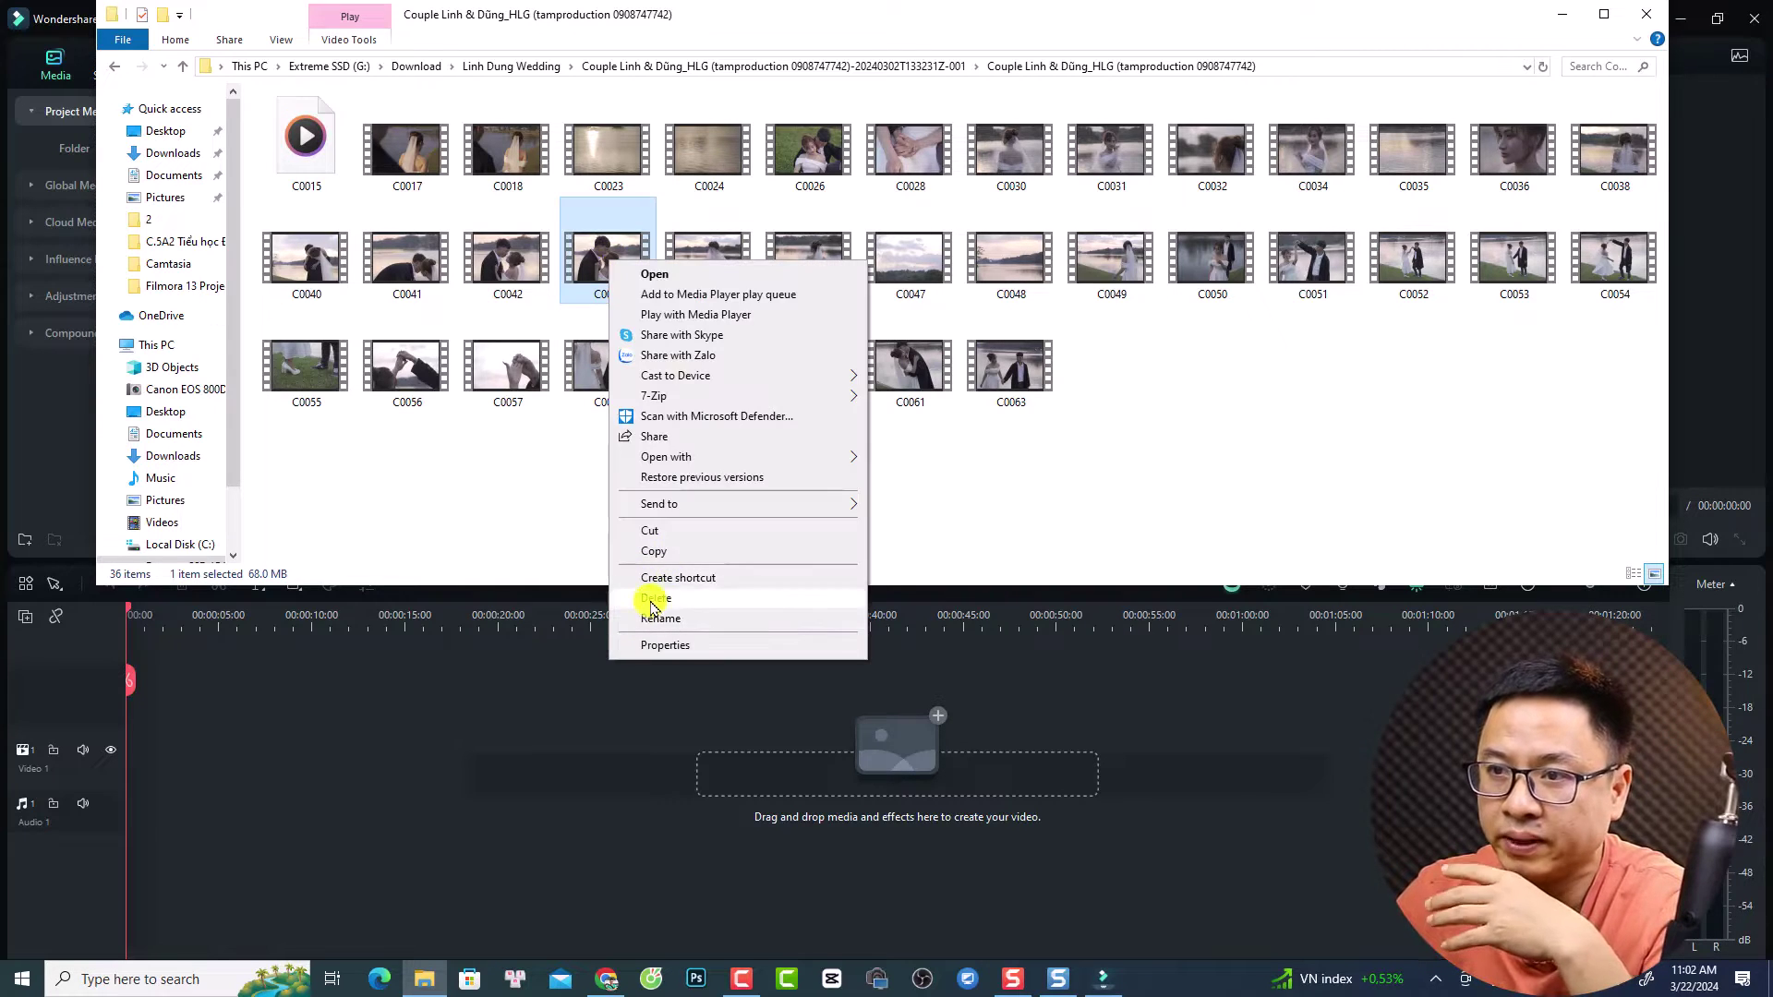
left_click(672, 554)
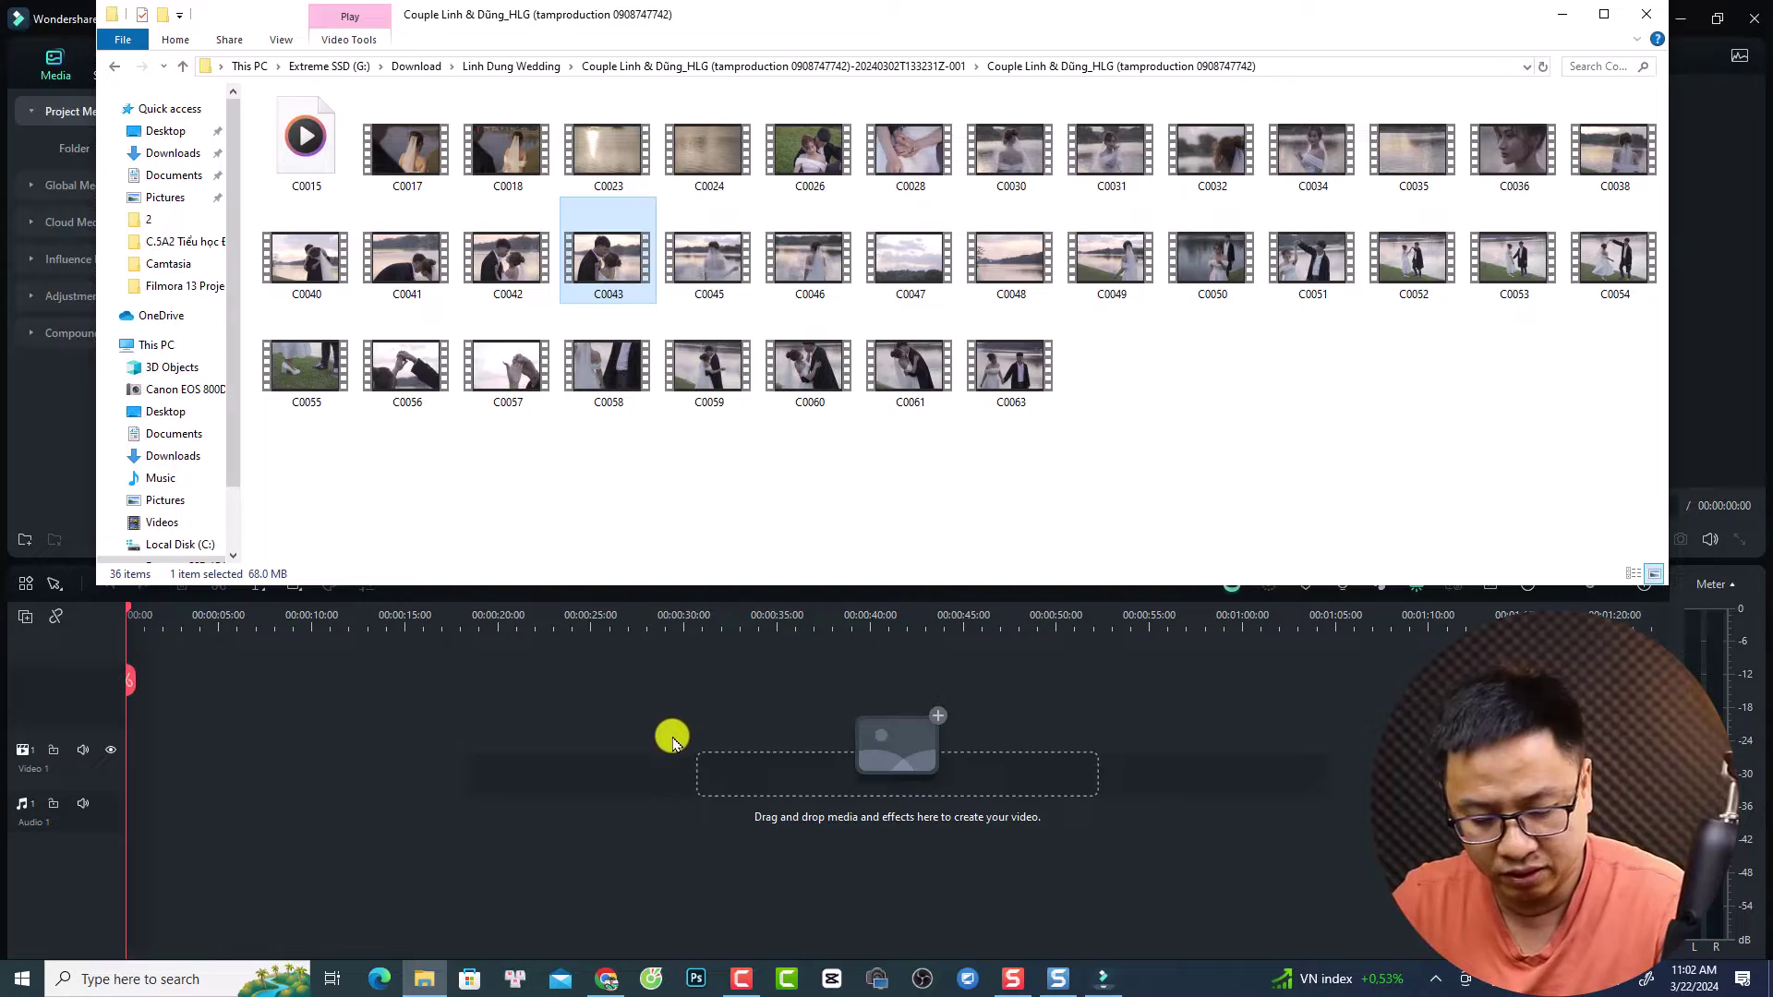
left_click(426, 977)
key("super+d")
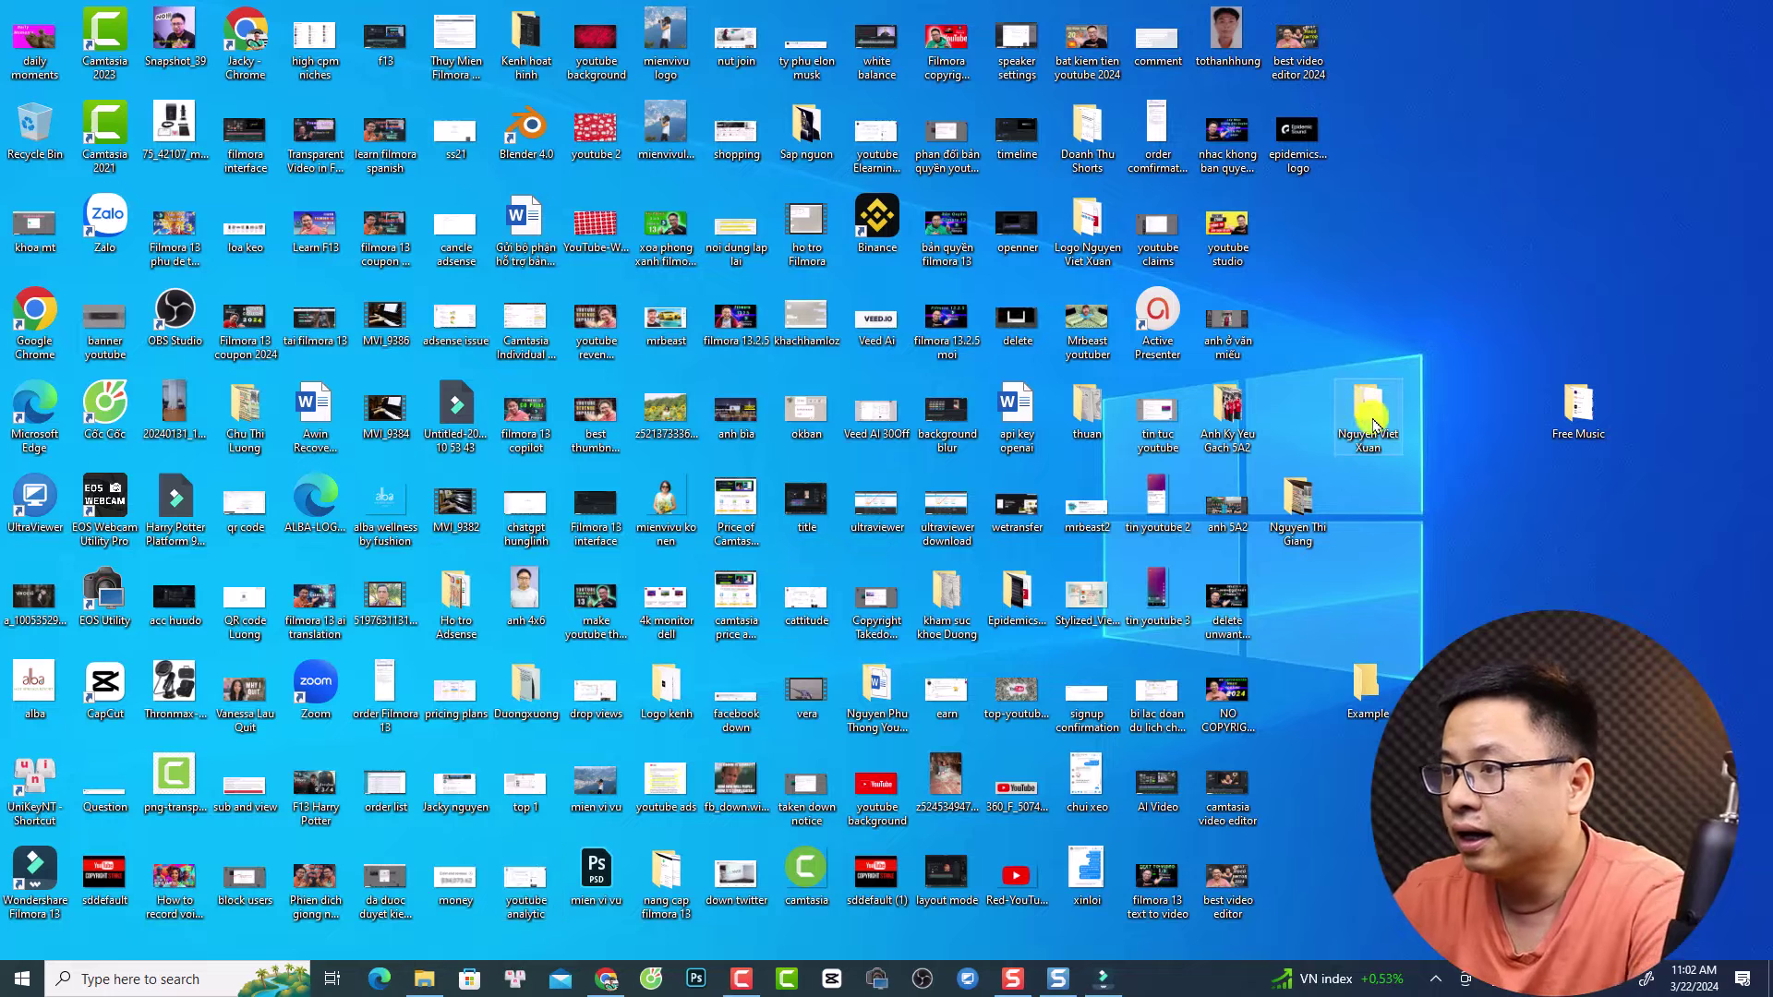
- Paste C0043 into the desktop Example folder and drag it into Filmora's project media
double_click(1364, 687)
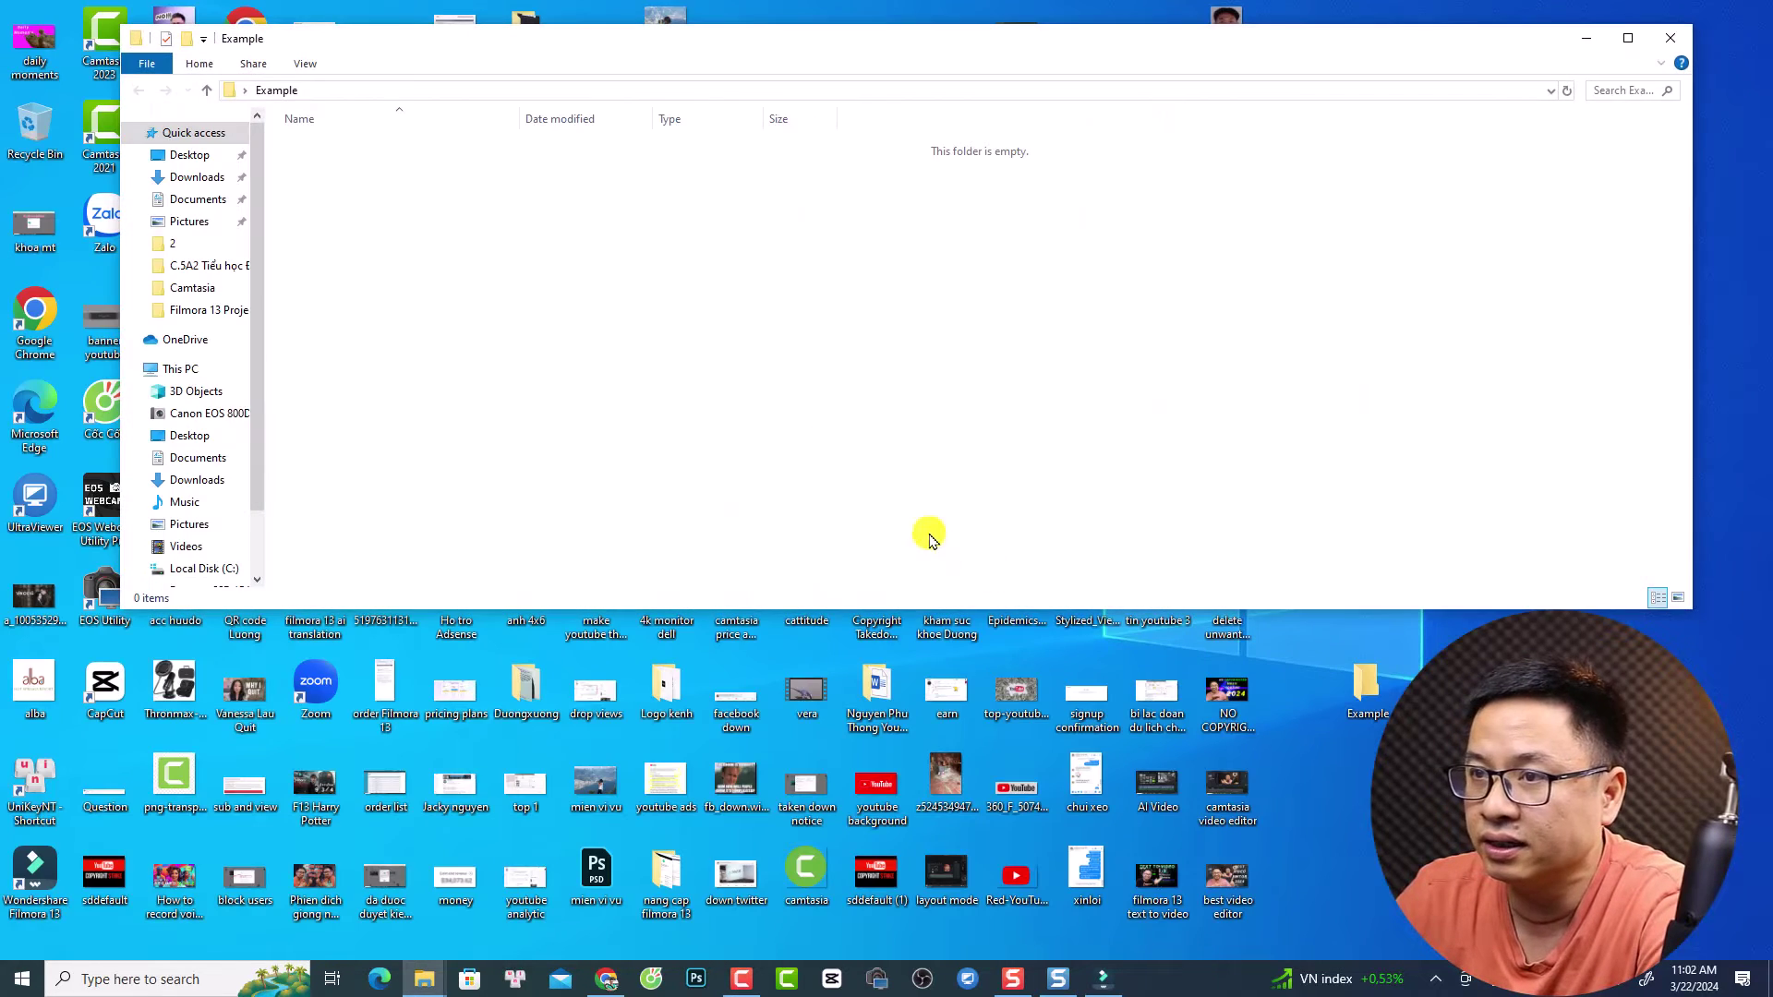
right_click(685, 302)
left_click(753, 431)
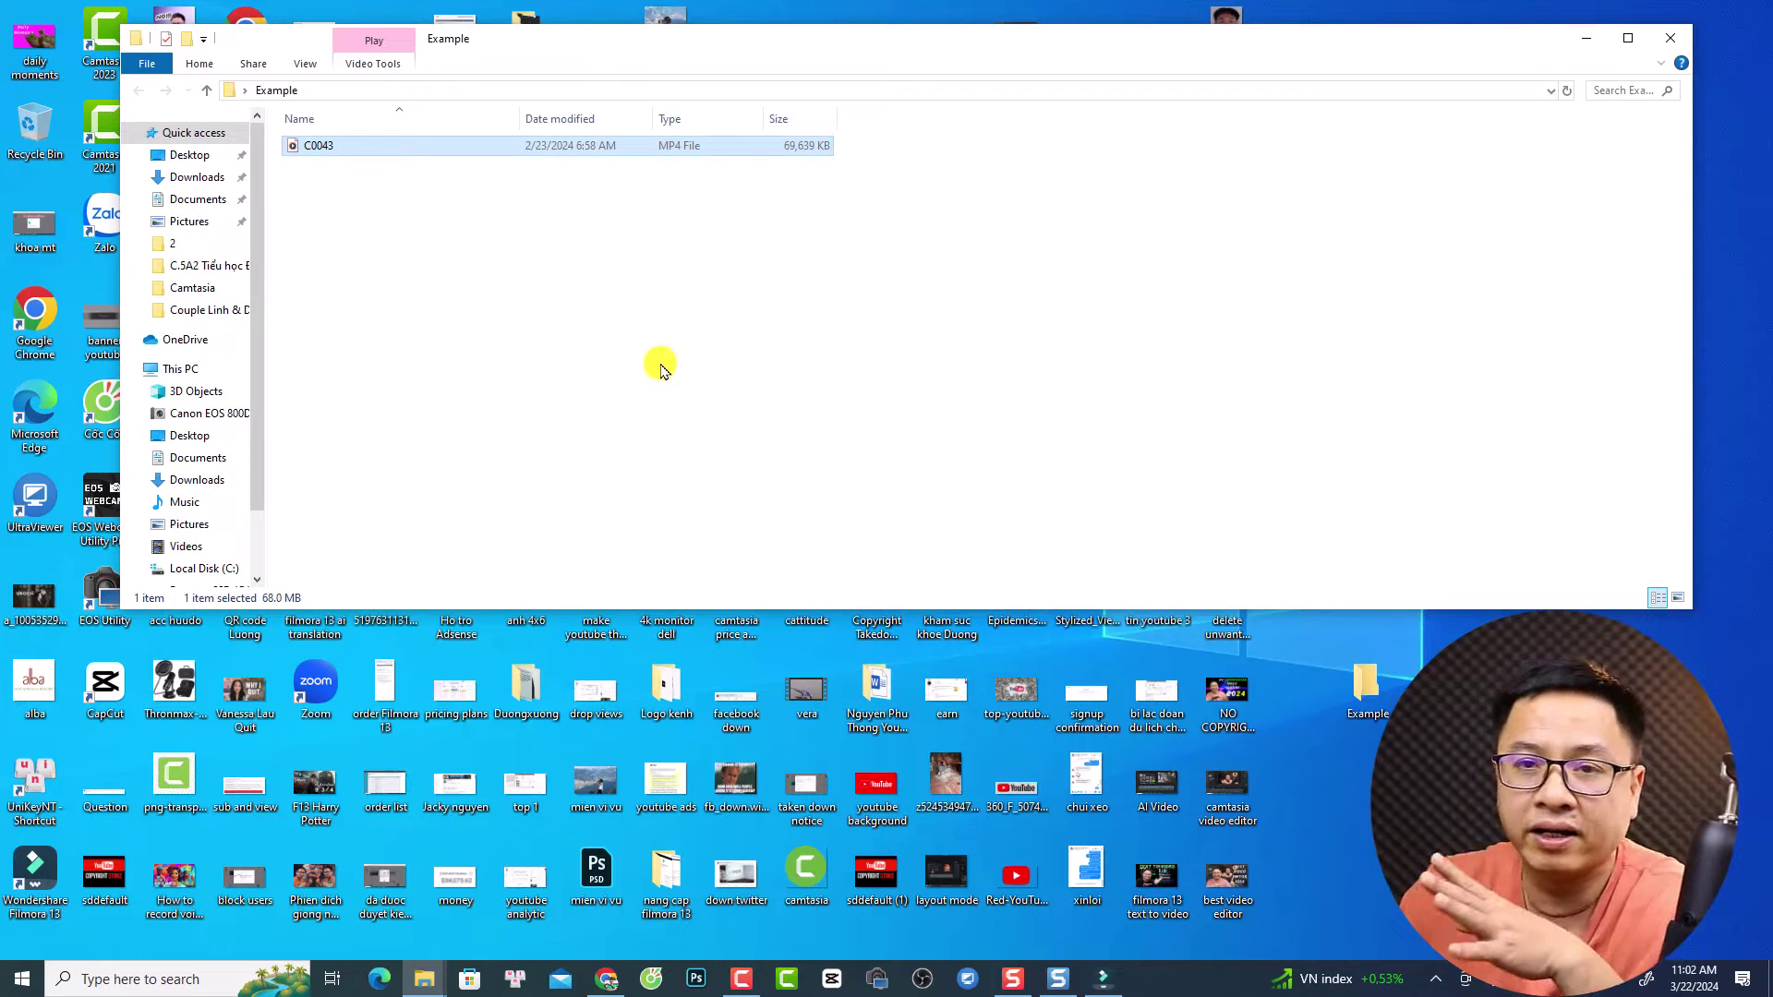
left_click_drag(336, 148, 404, 419)
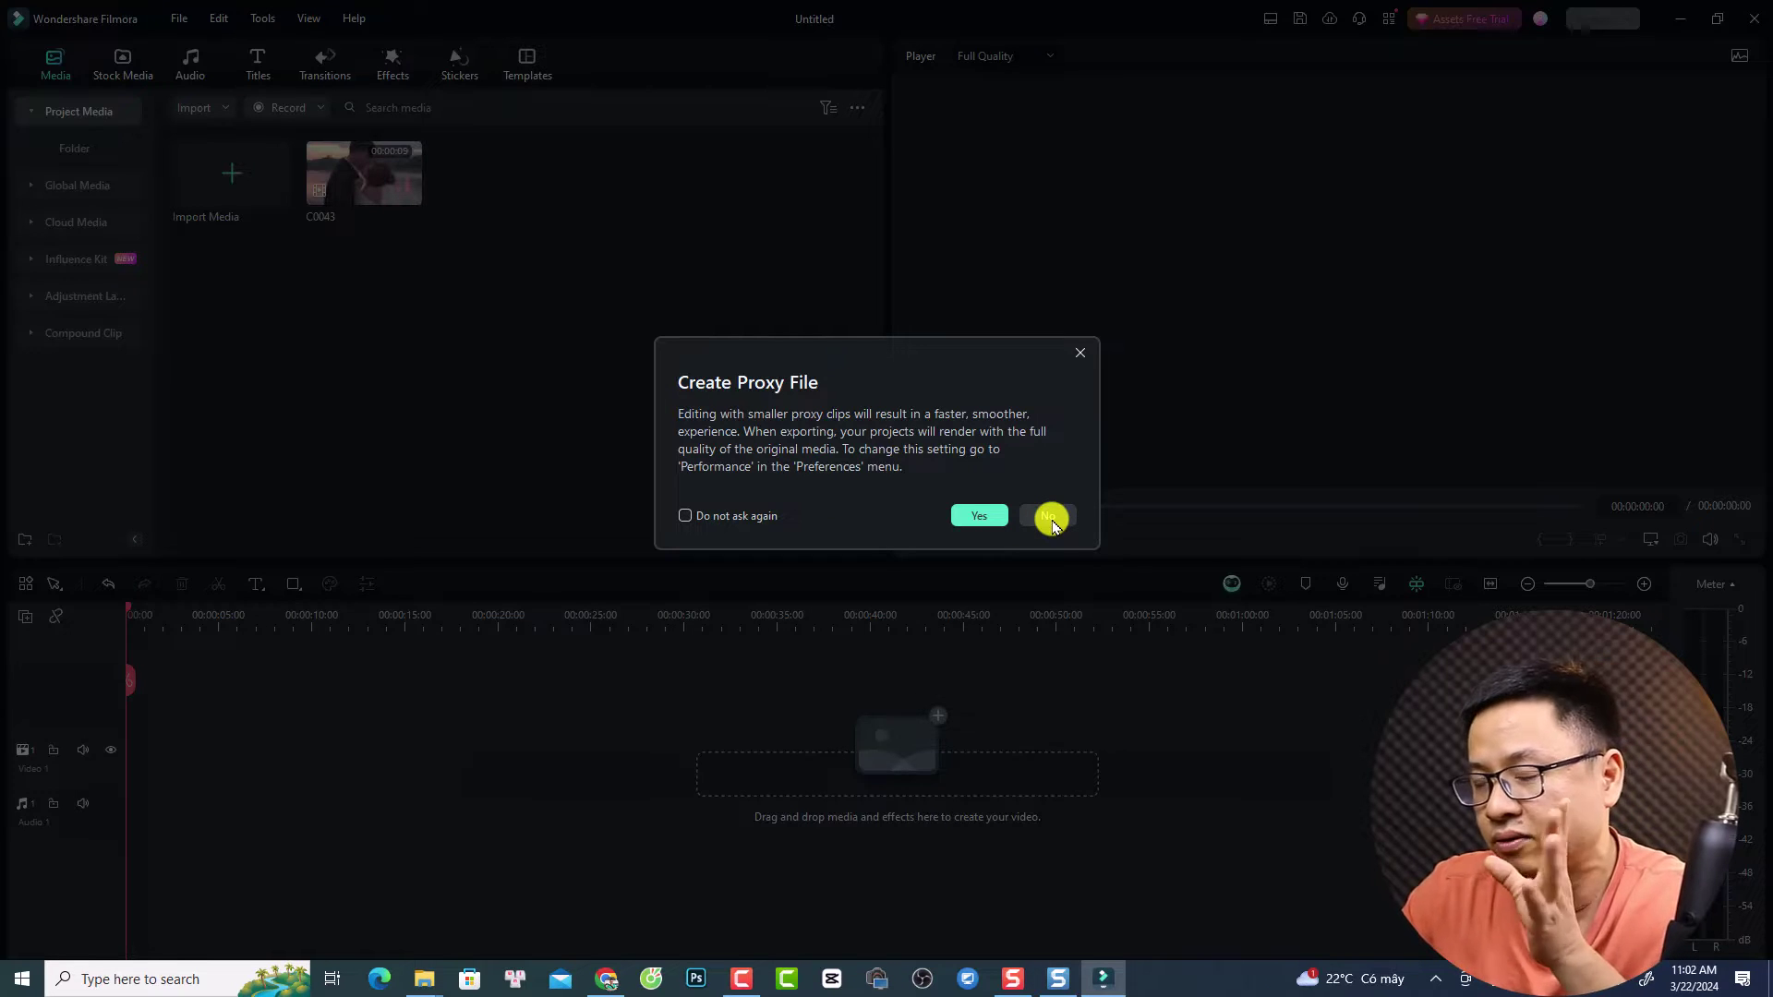
- Skip creating a proxy for C0043 and place it at the start of Video 1
left_click(1043, 515)
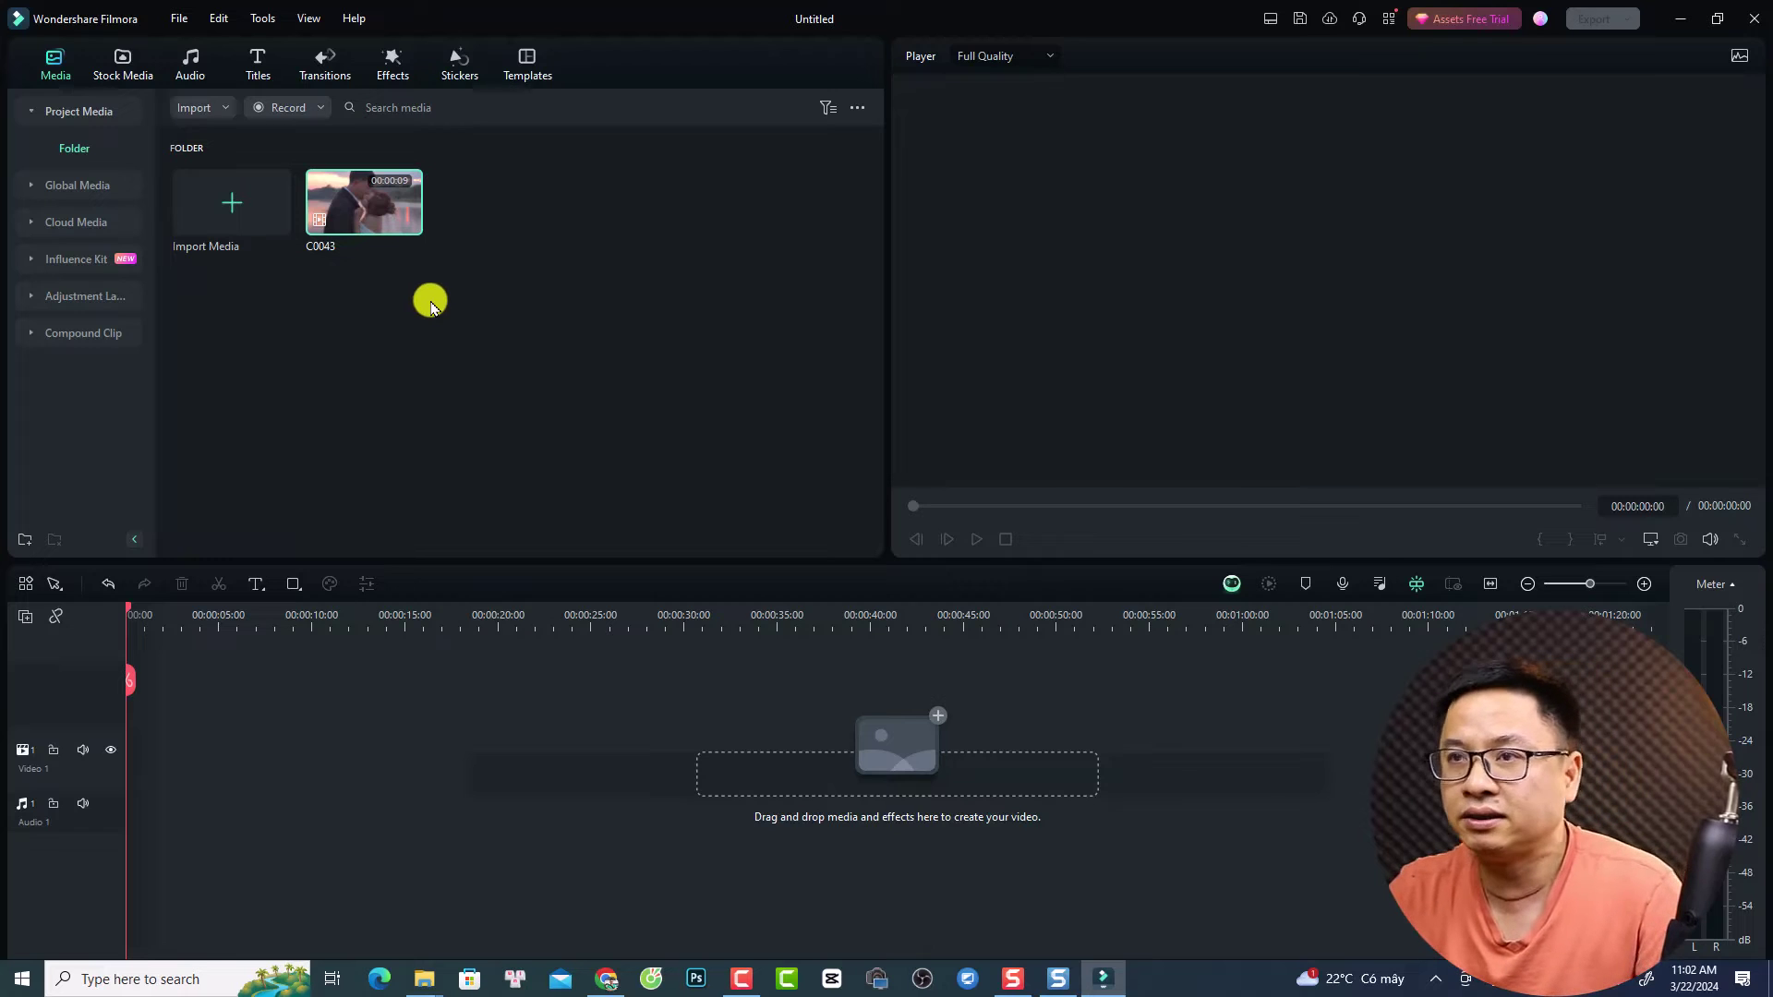
left_click_drag(364, 226, 132, 776)
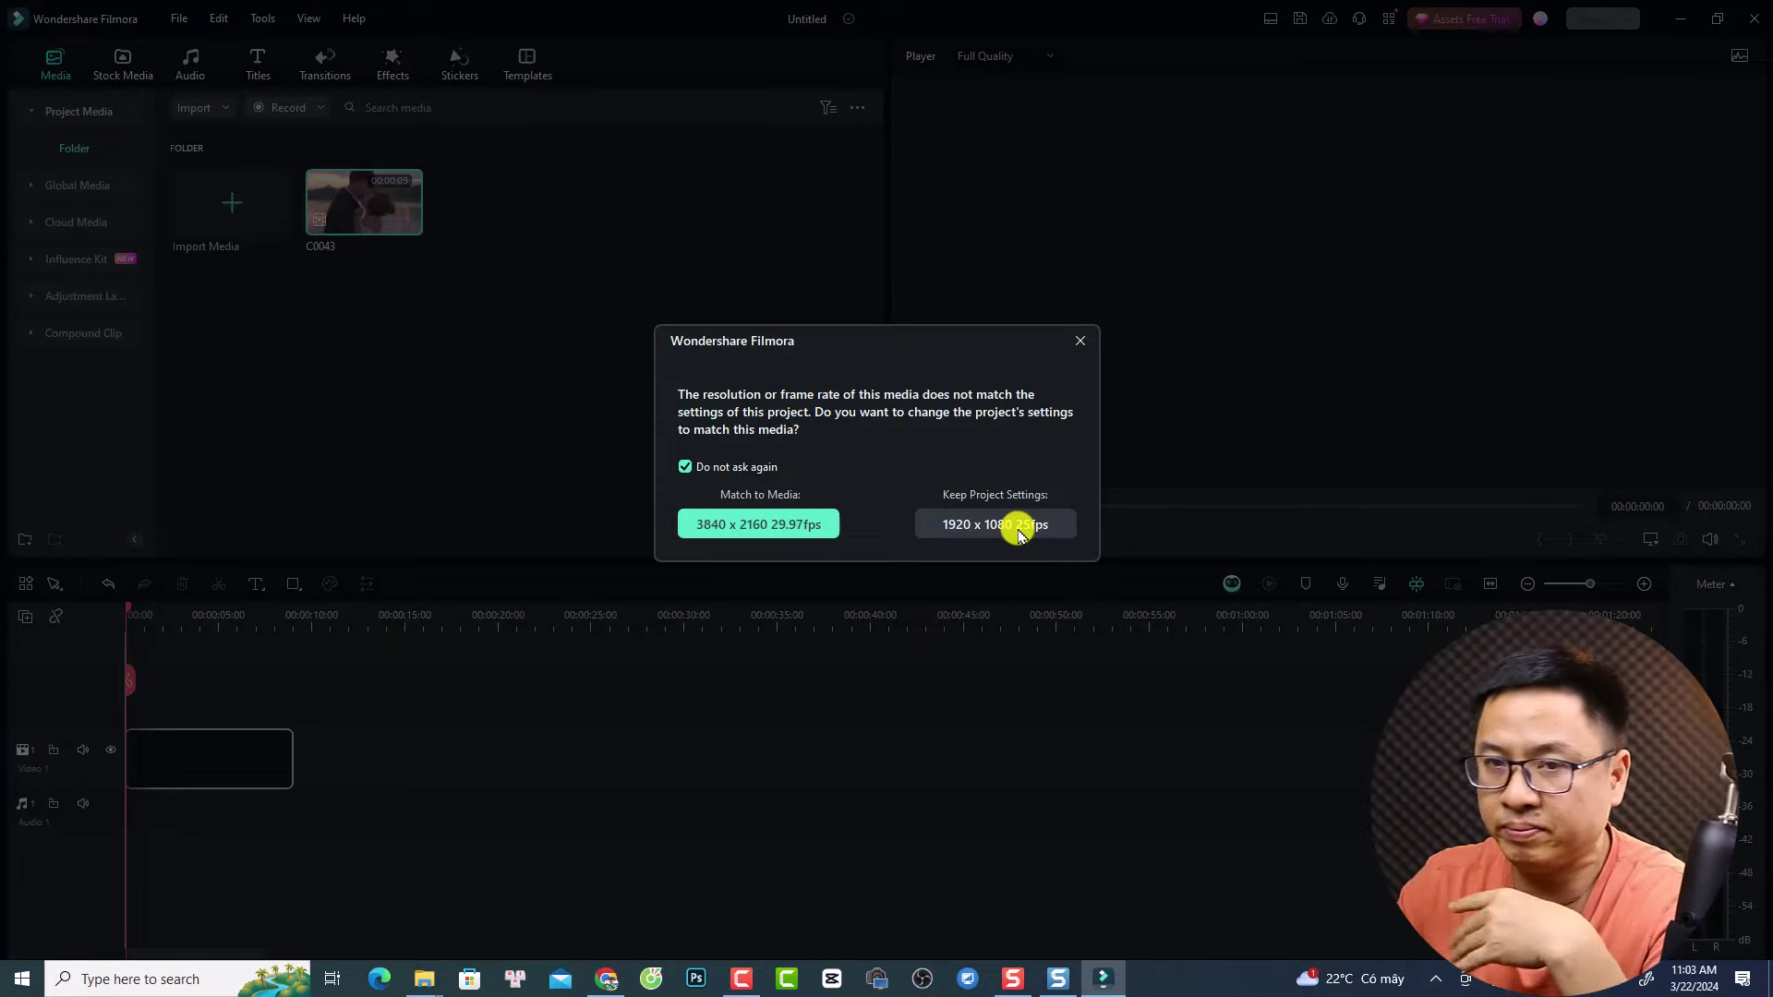
- Keep the project at 1920x1080 and set it to 24 fps with HDR - Rec.2100HLG color space
left_click(1018, 532)
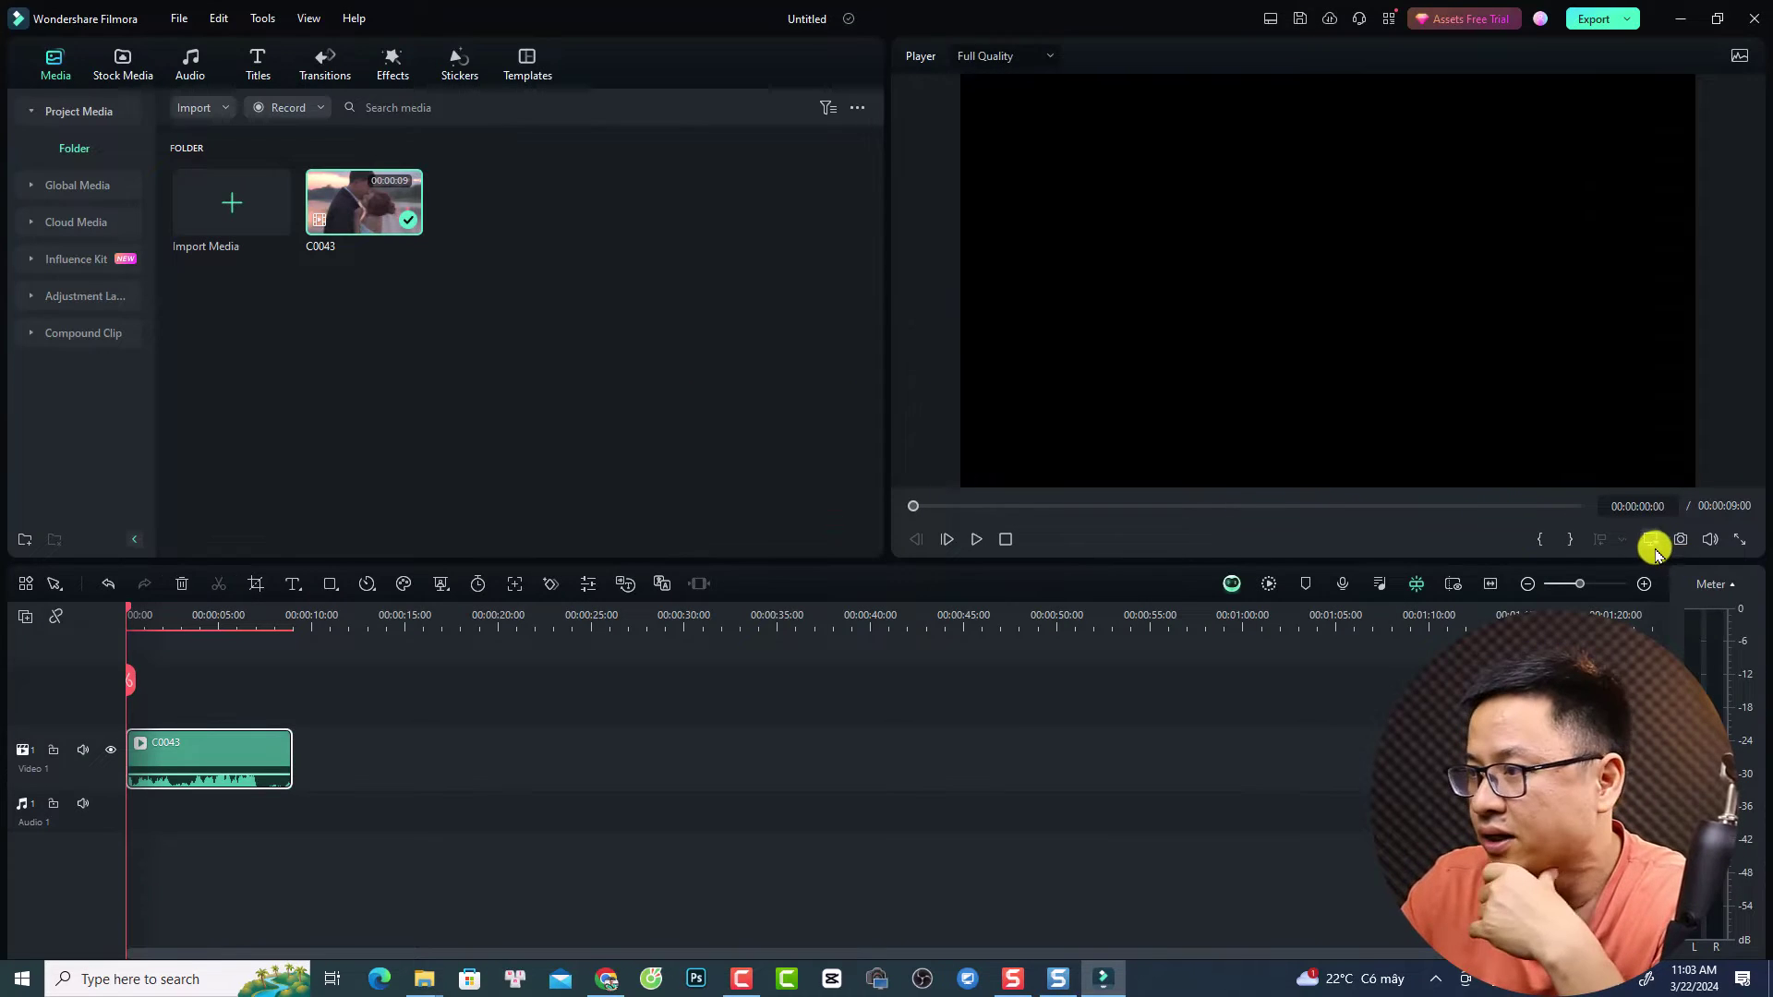
left_click(1651, 541)
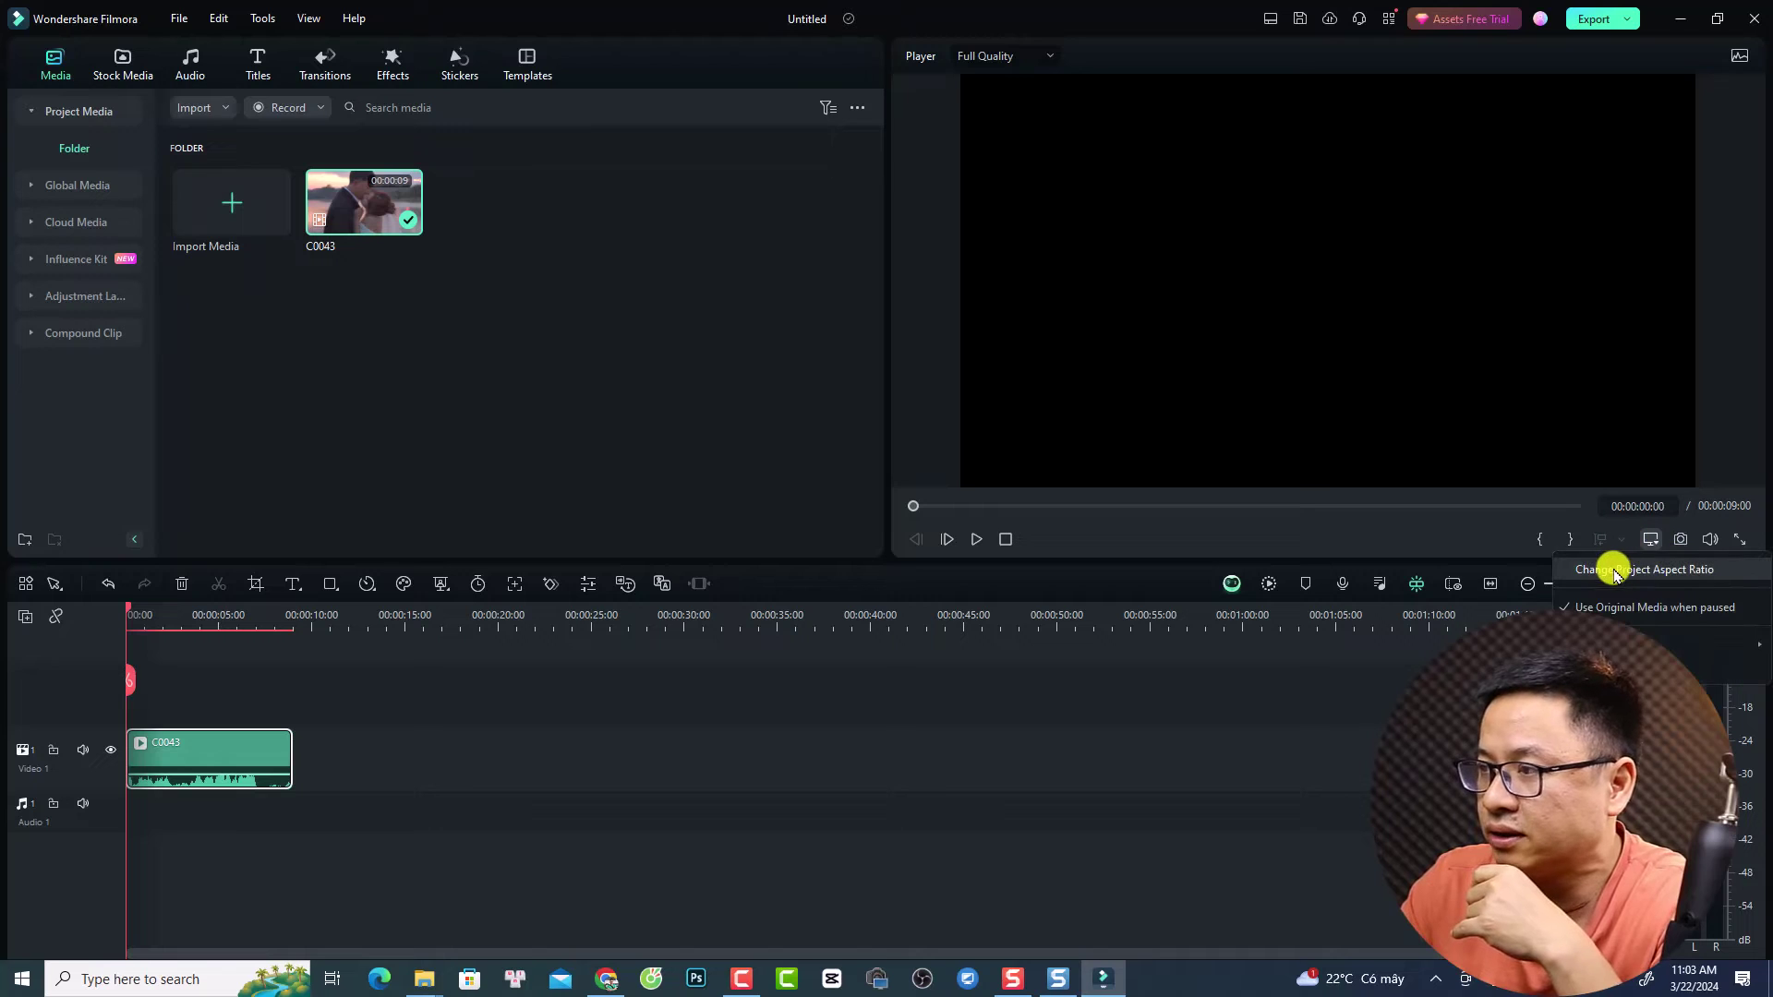
left_click(1614, 570)
left_click(889, 482)
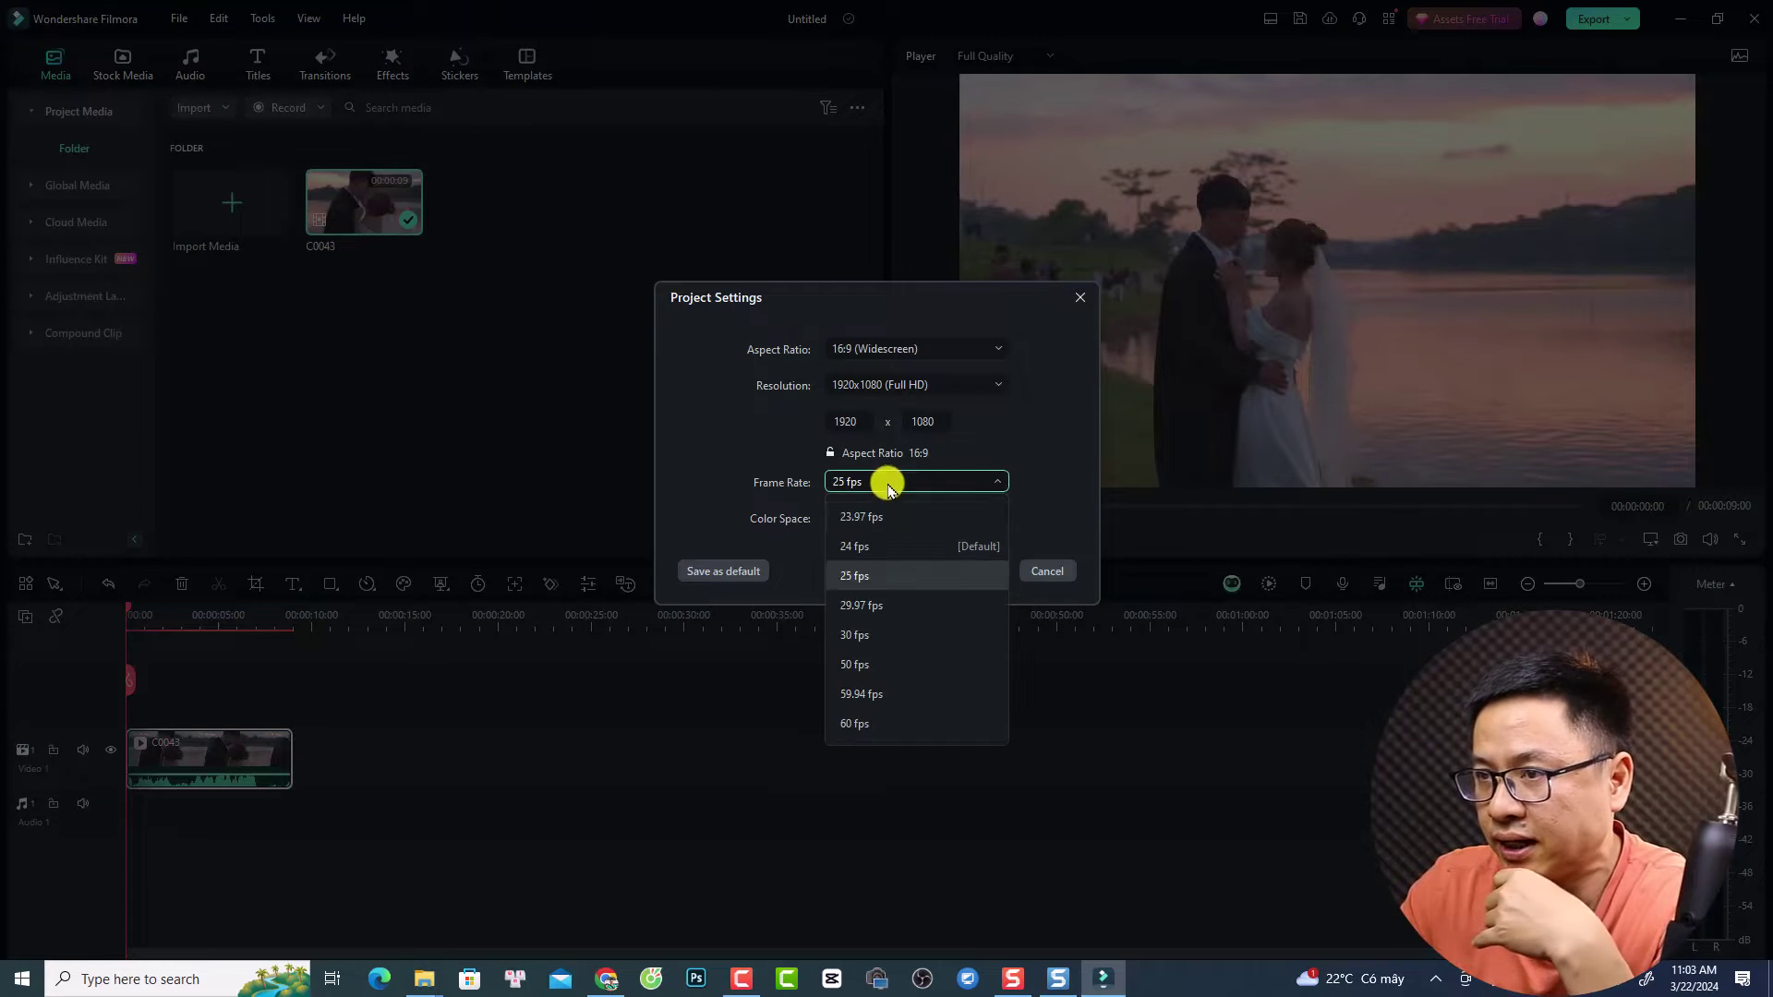
left_click(854, 551)
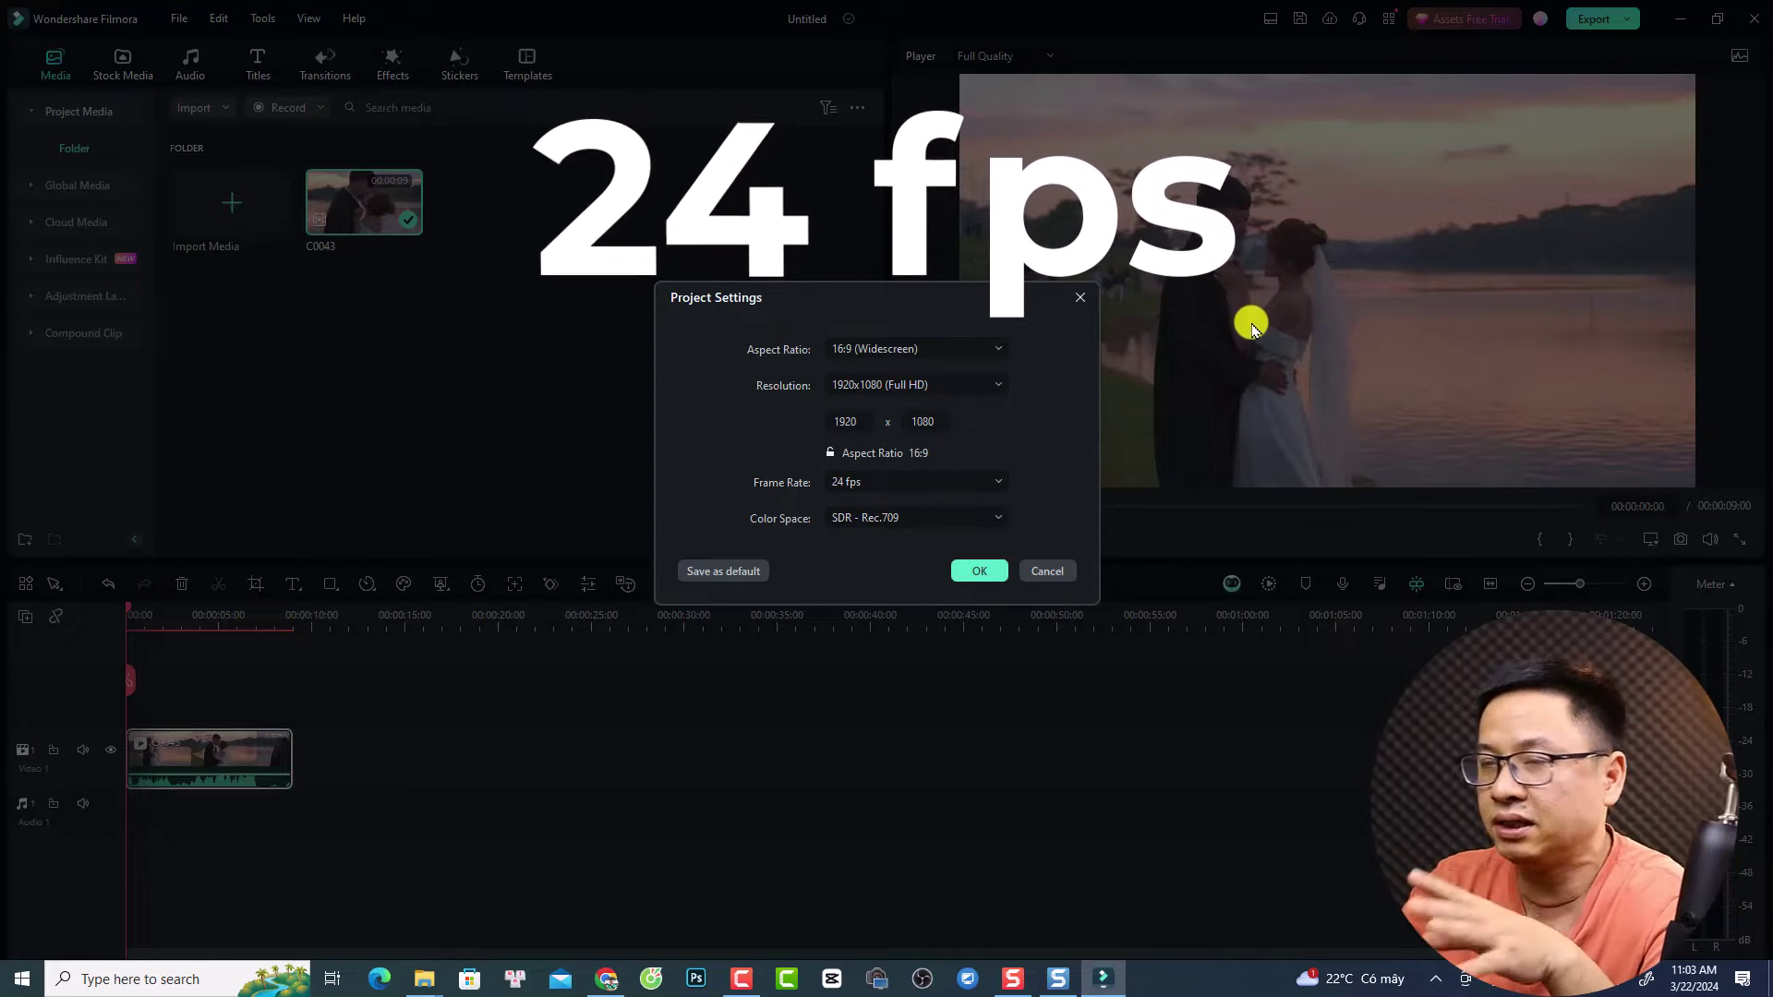
left_click(942, 517)
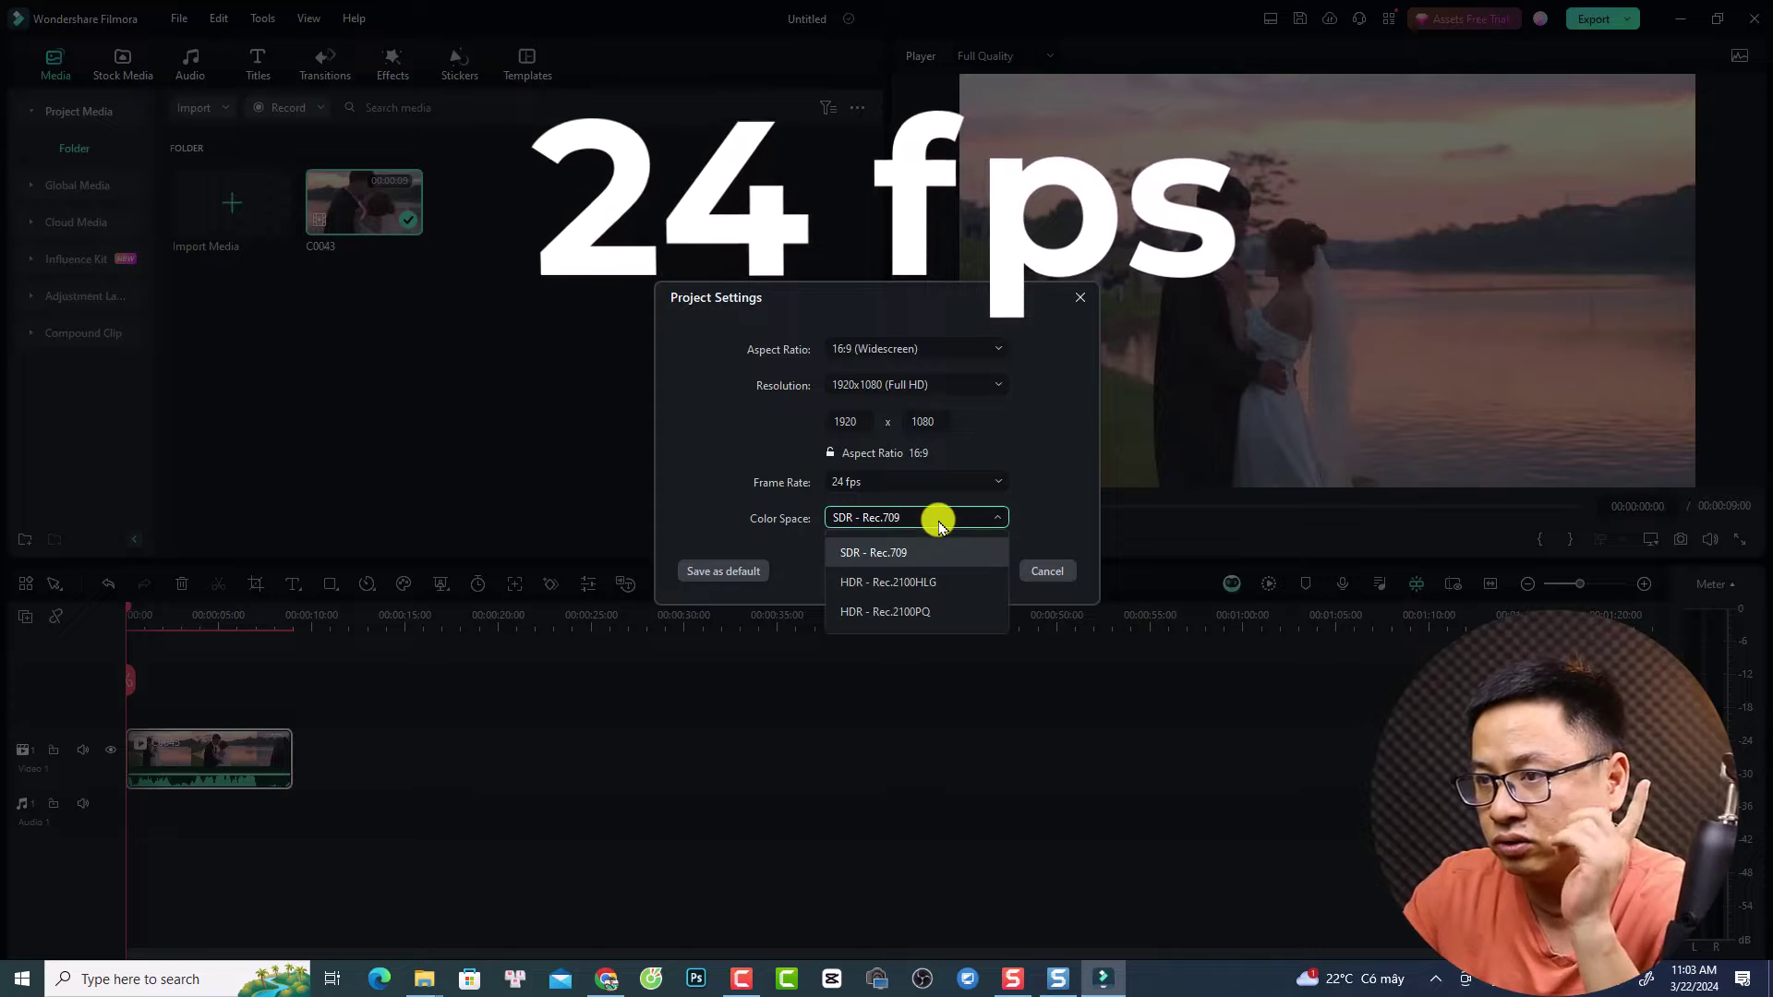
left_click(885, 584)
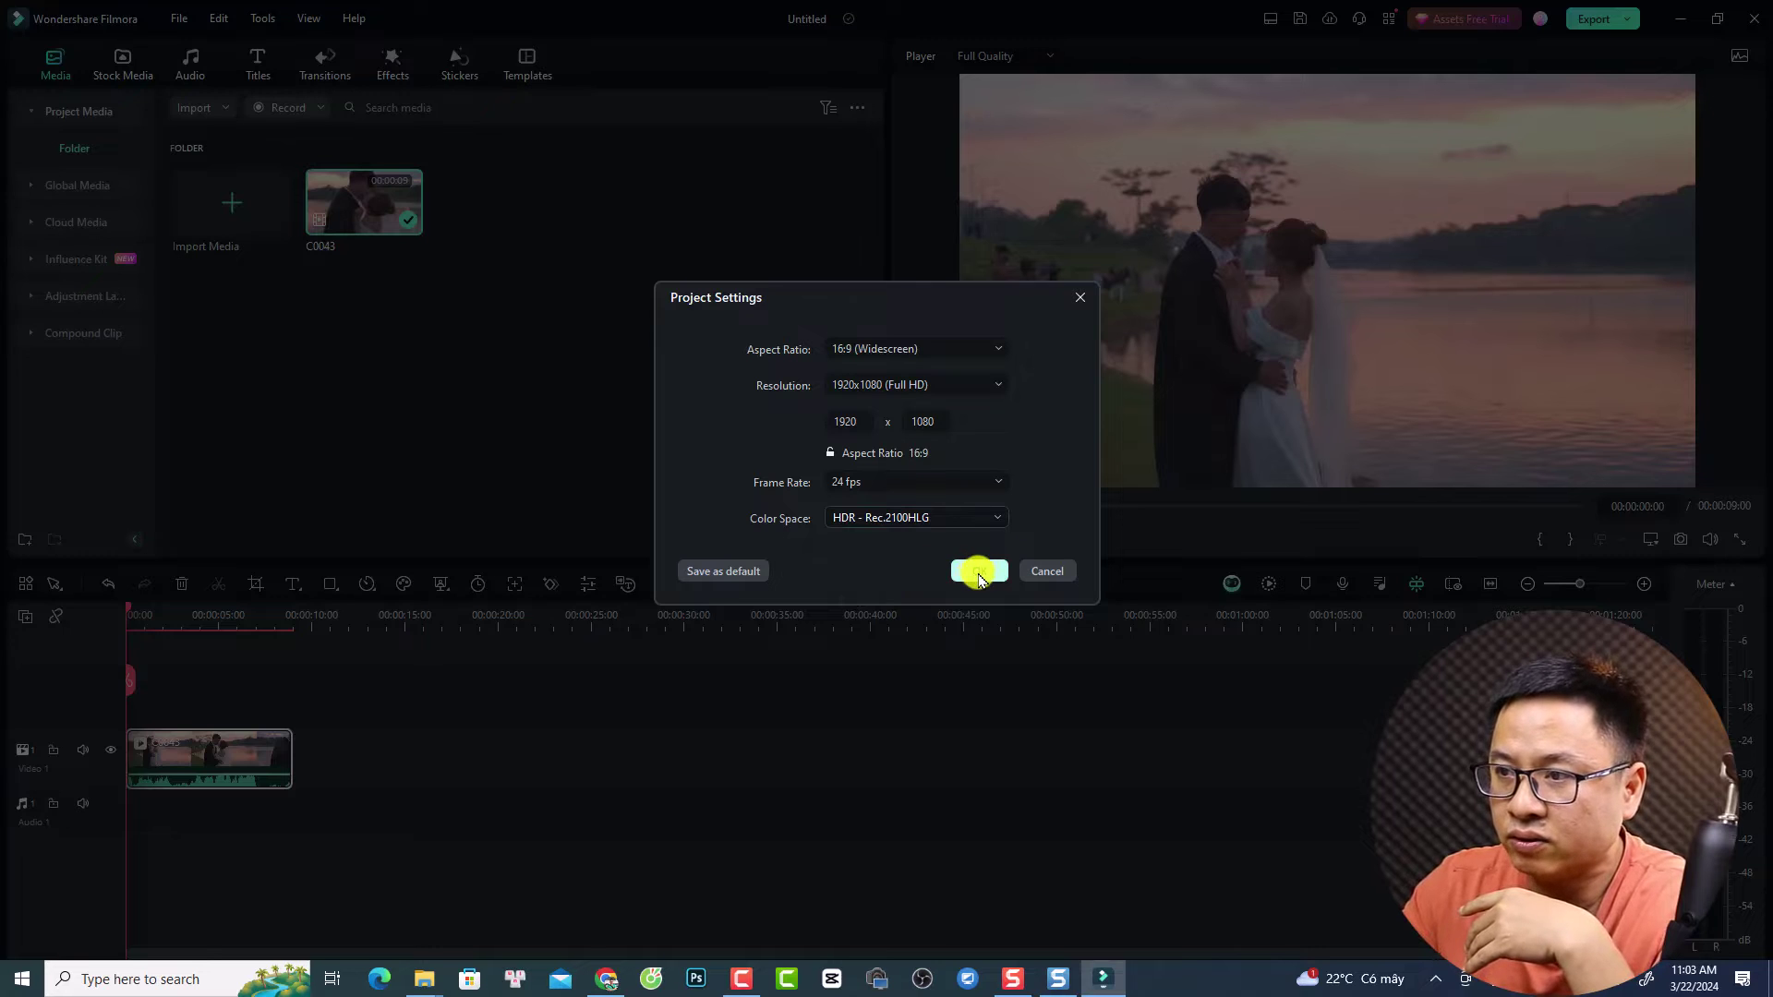
left_click(979, 572)
left_click(1036, 455)
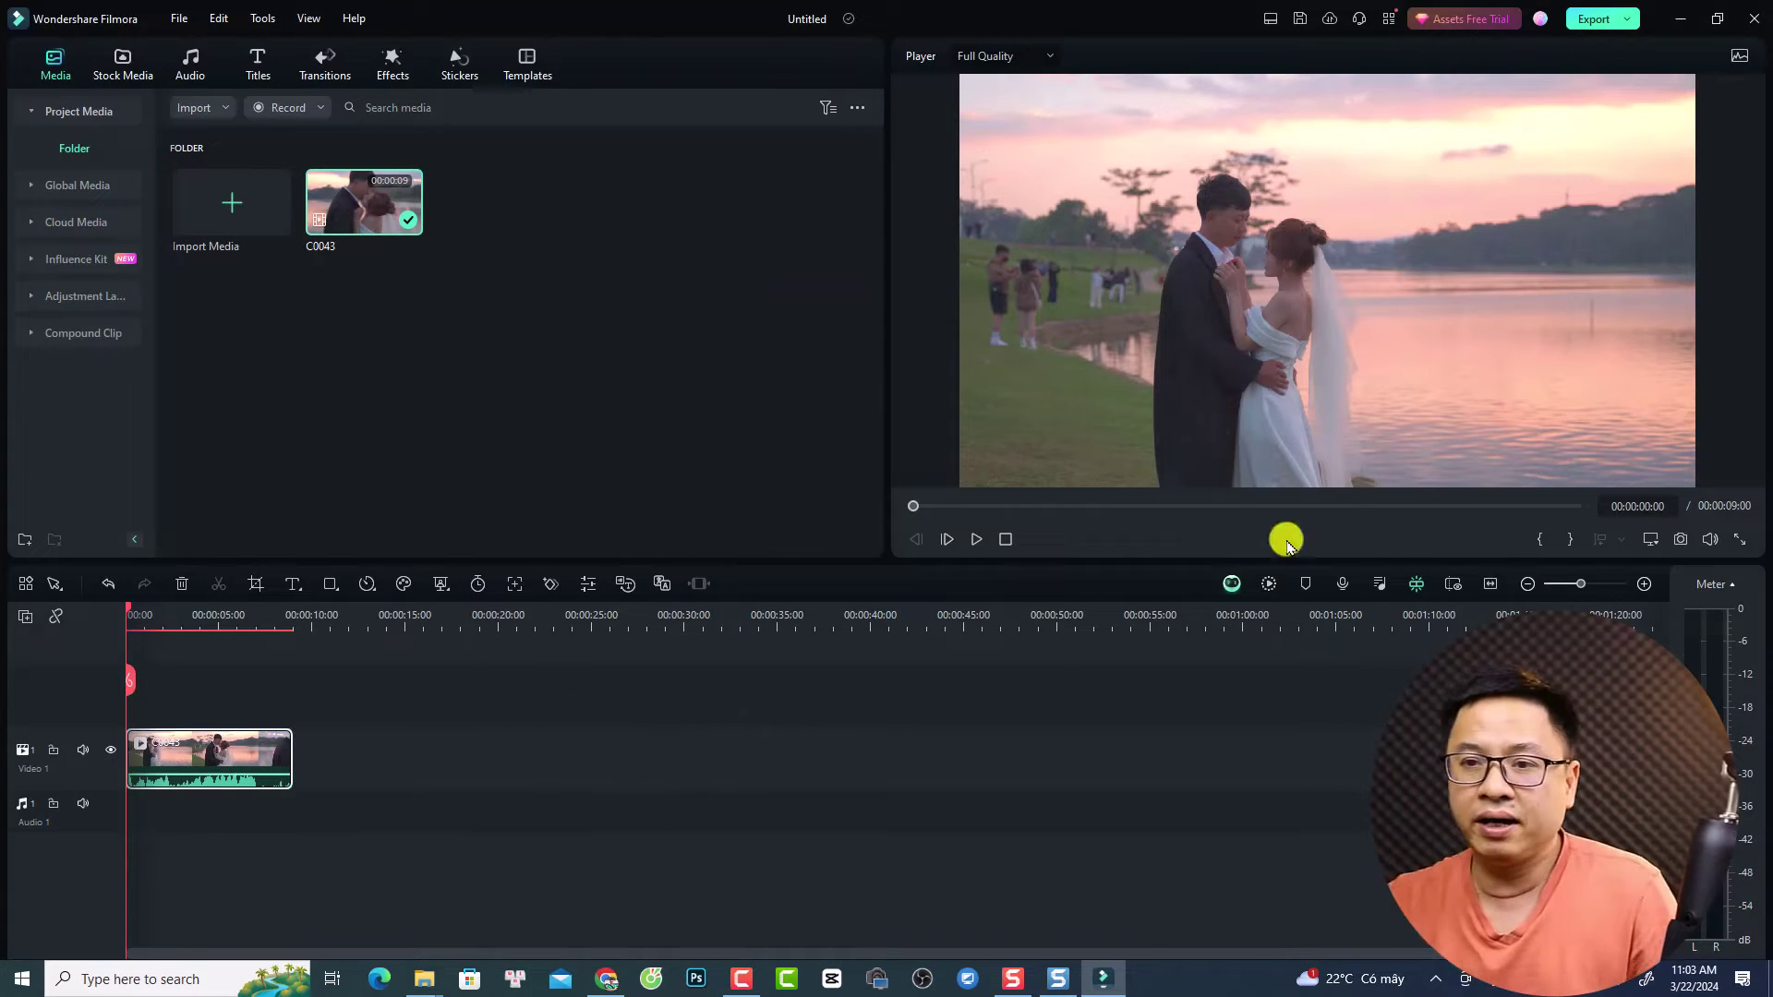
- Mute the Video 1 audio and park the playhead at 00:00:02:02
left_click(1489, 584)
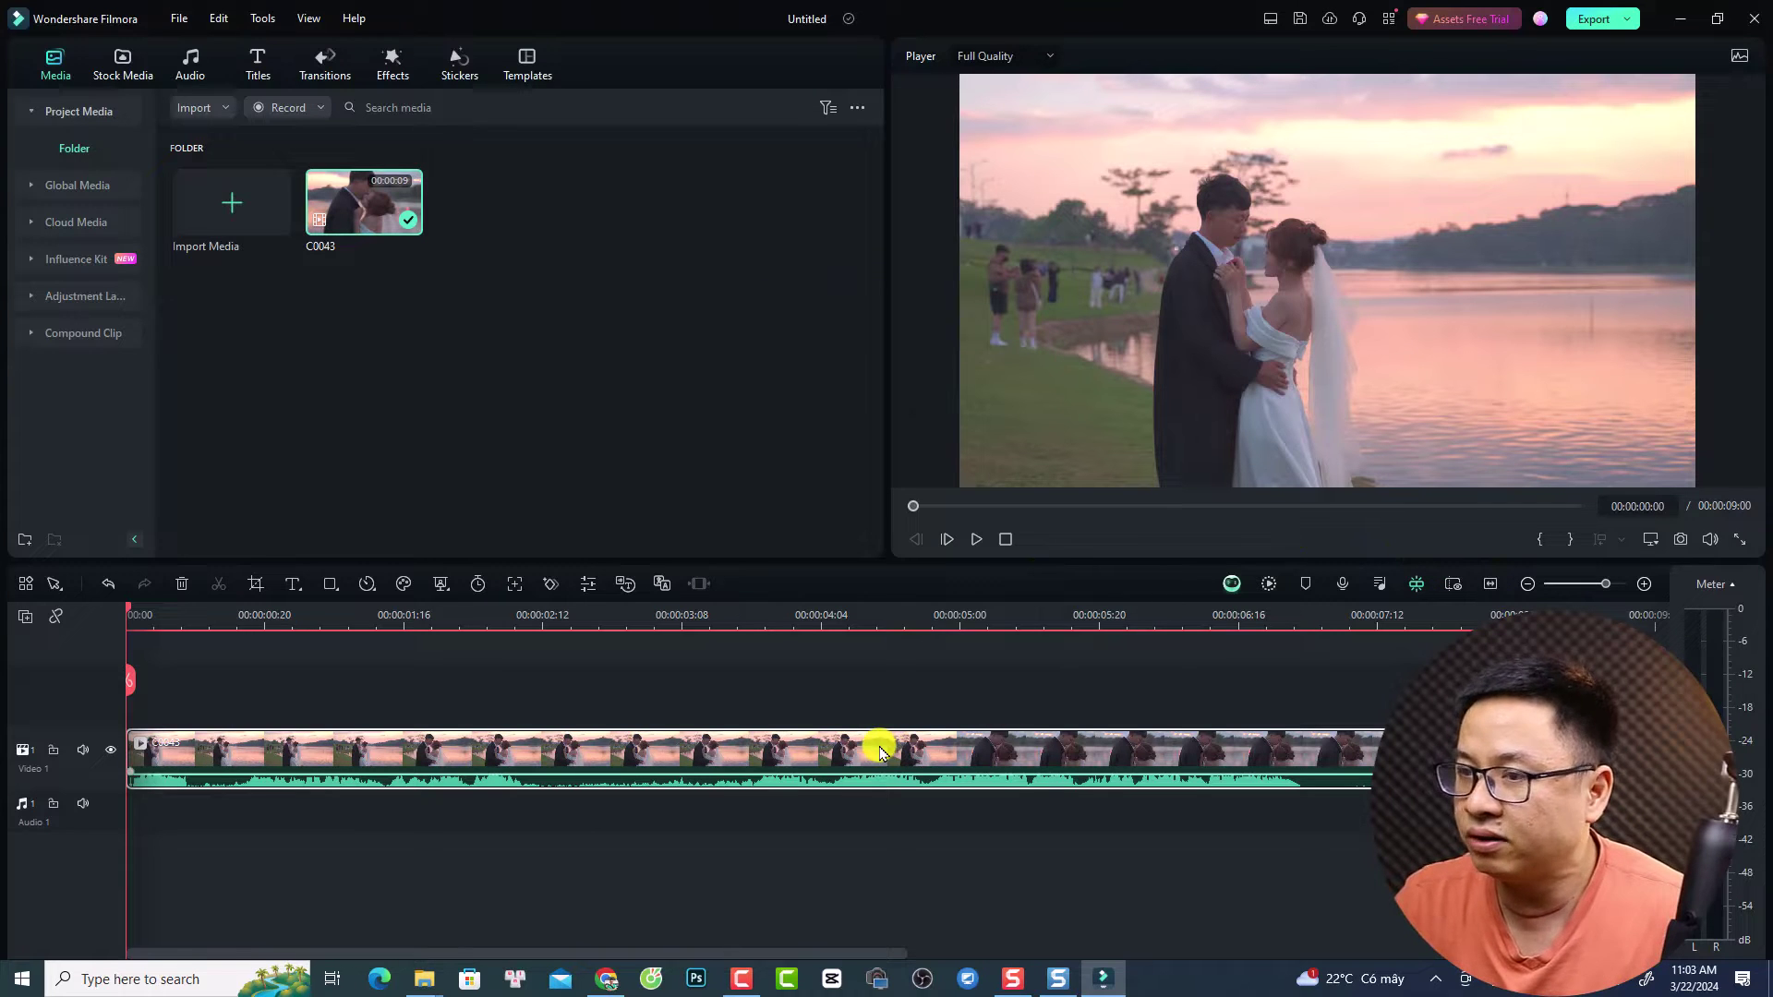
left_click(82, 750)
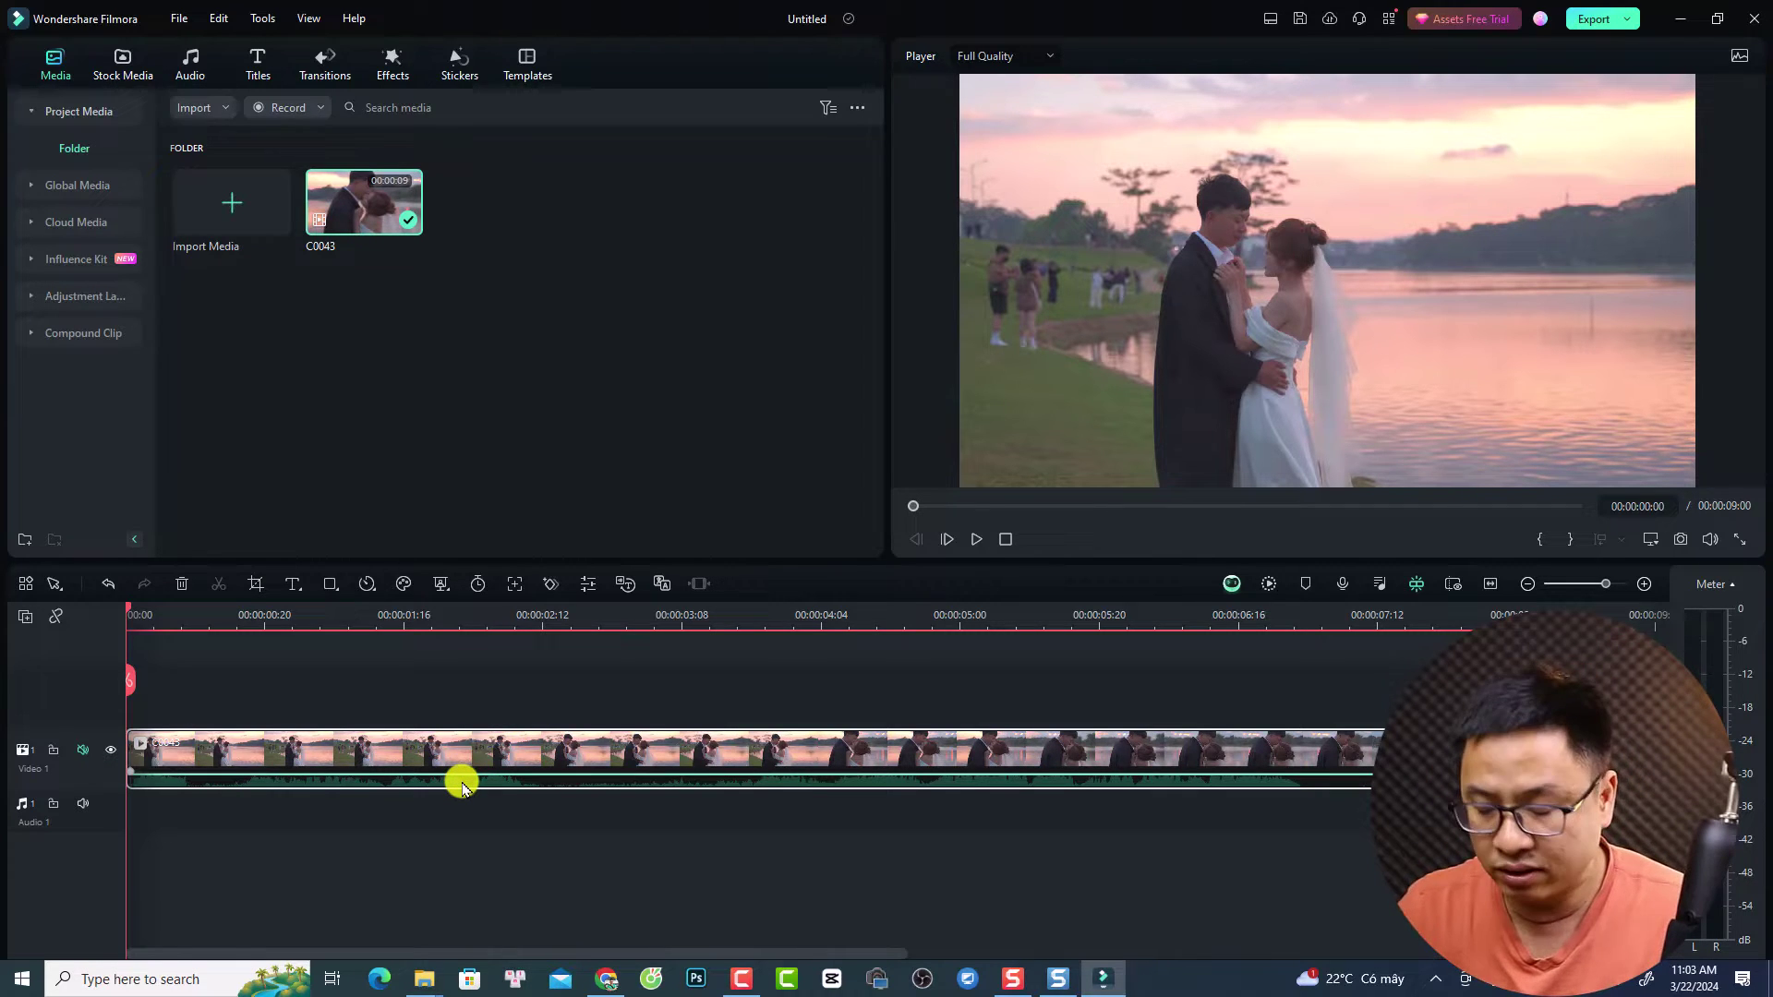
key("space")
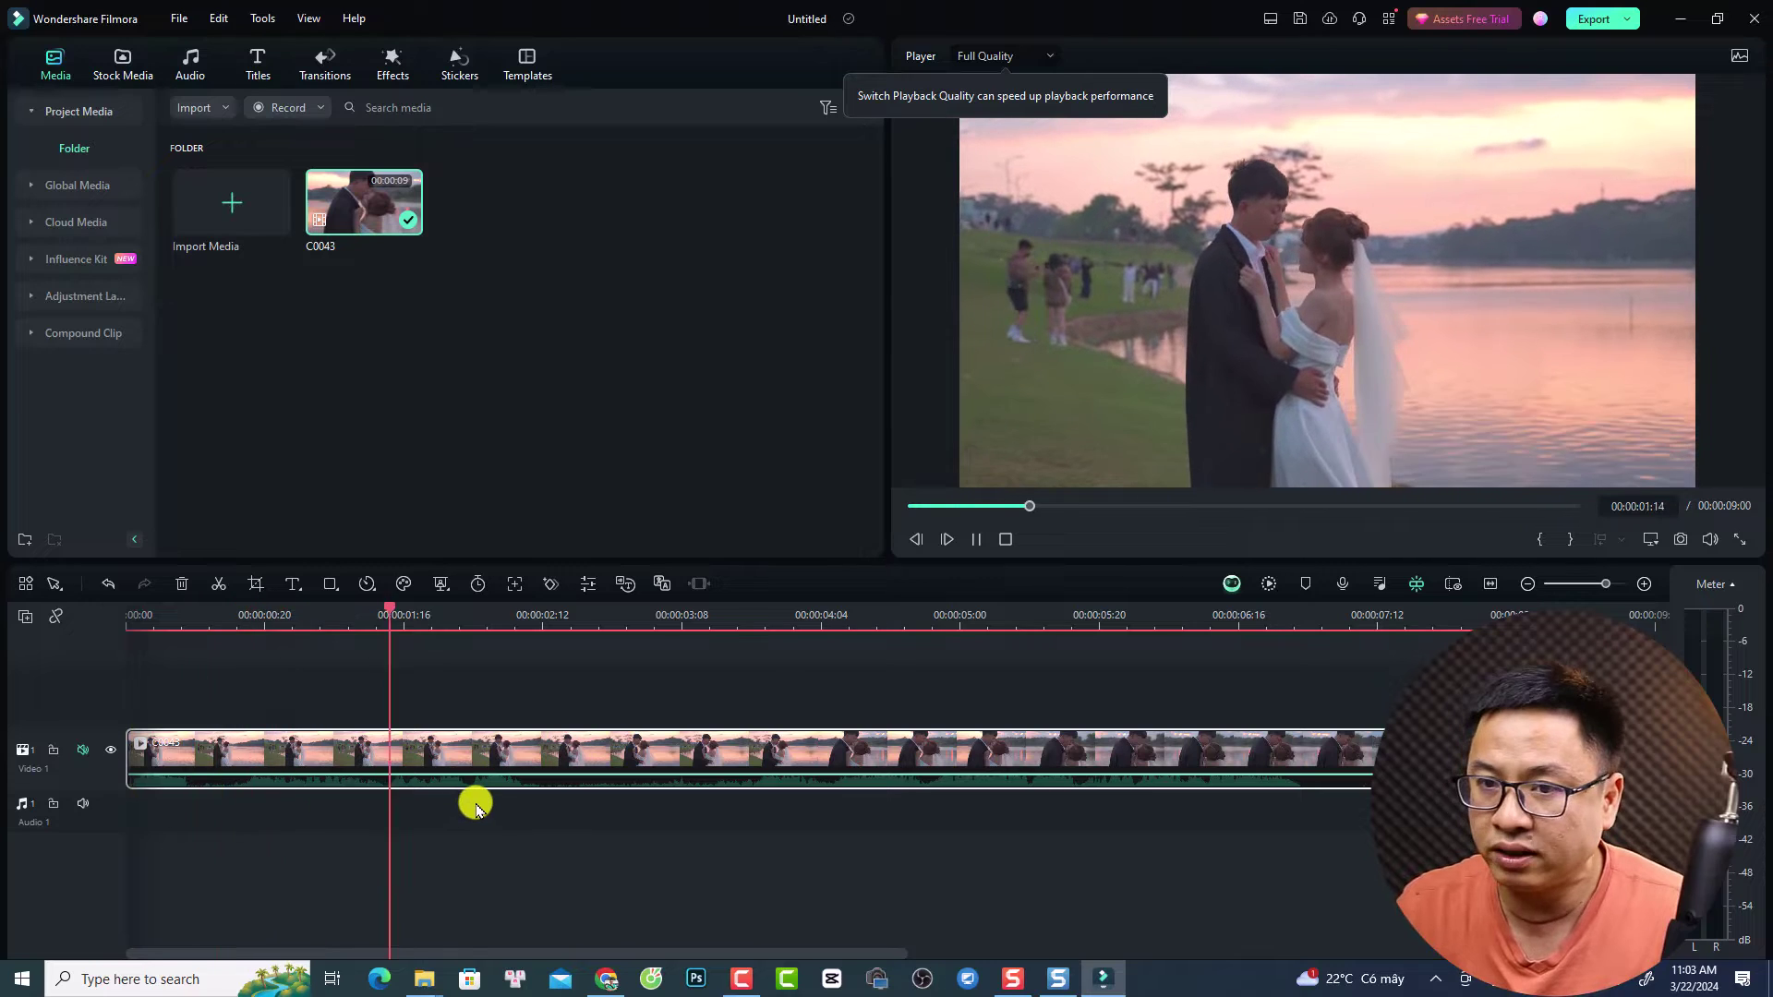
key("space")
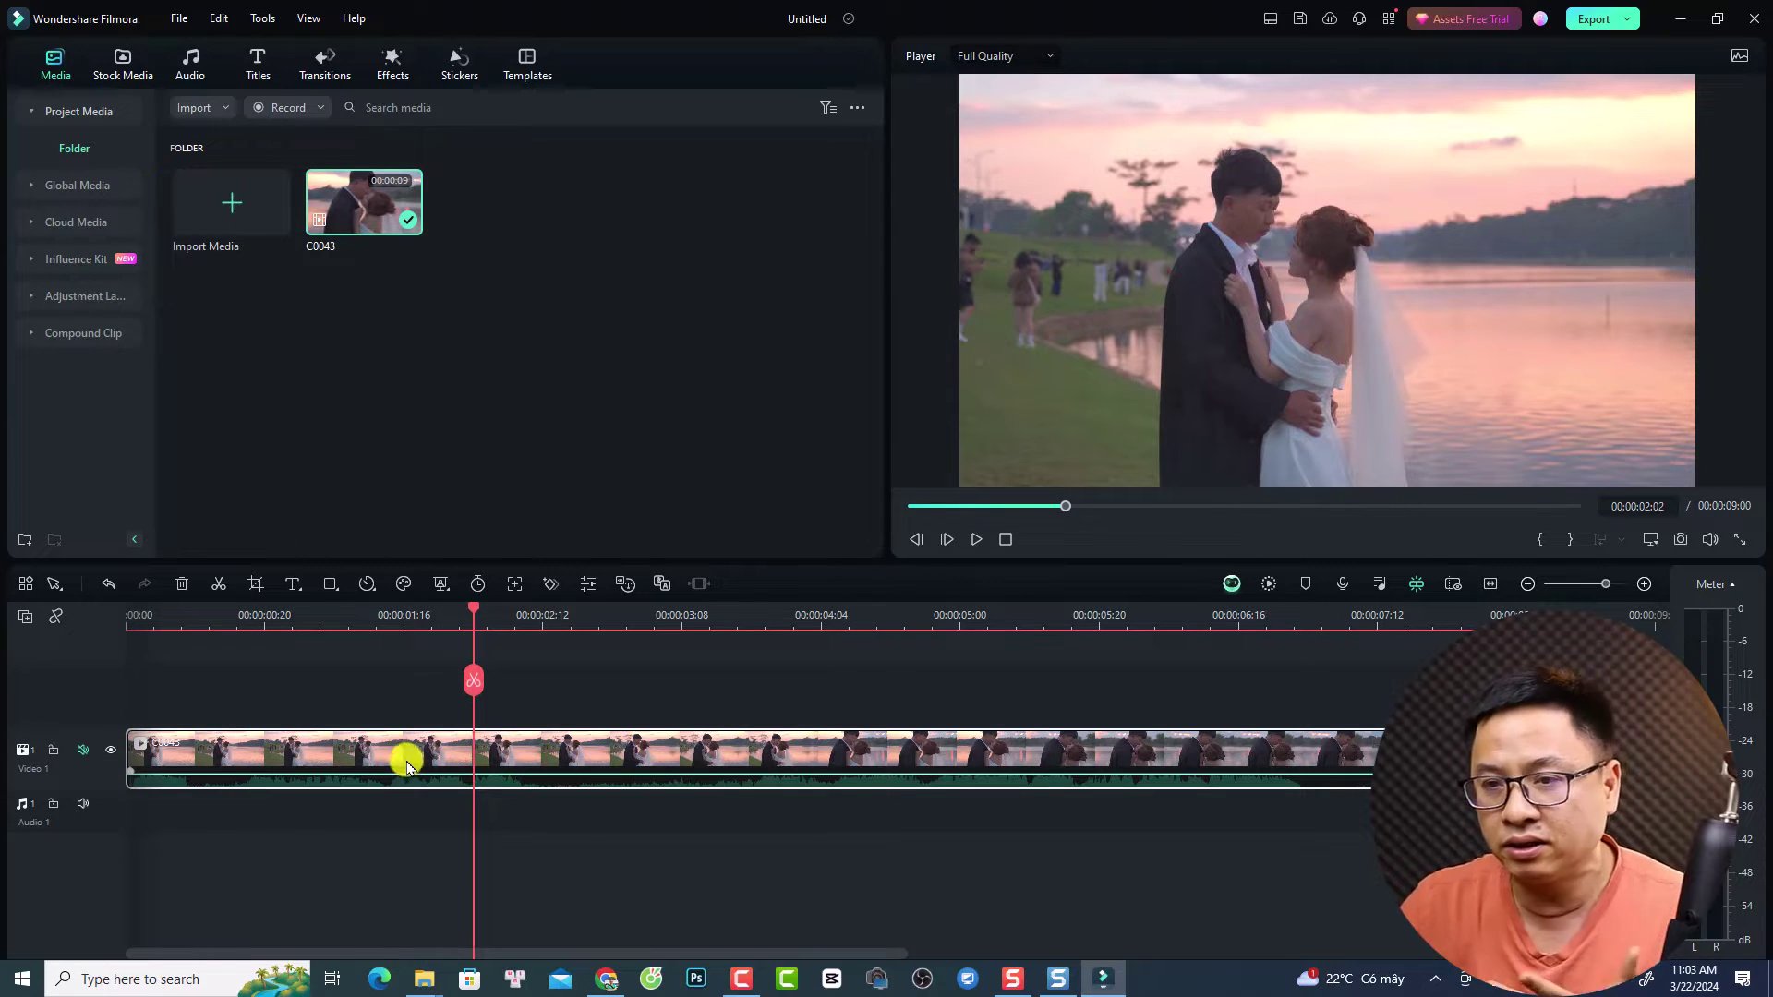
- Split C0043 at 00:00:02:02, delete the first part and close the gap
left_click(475, 681)
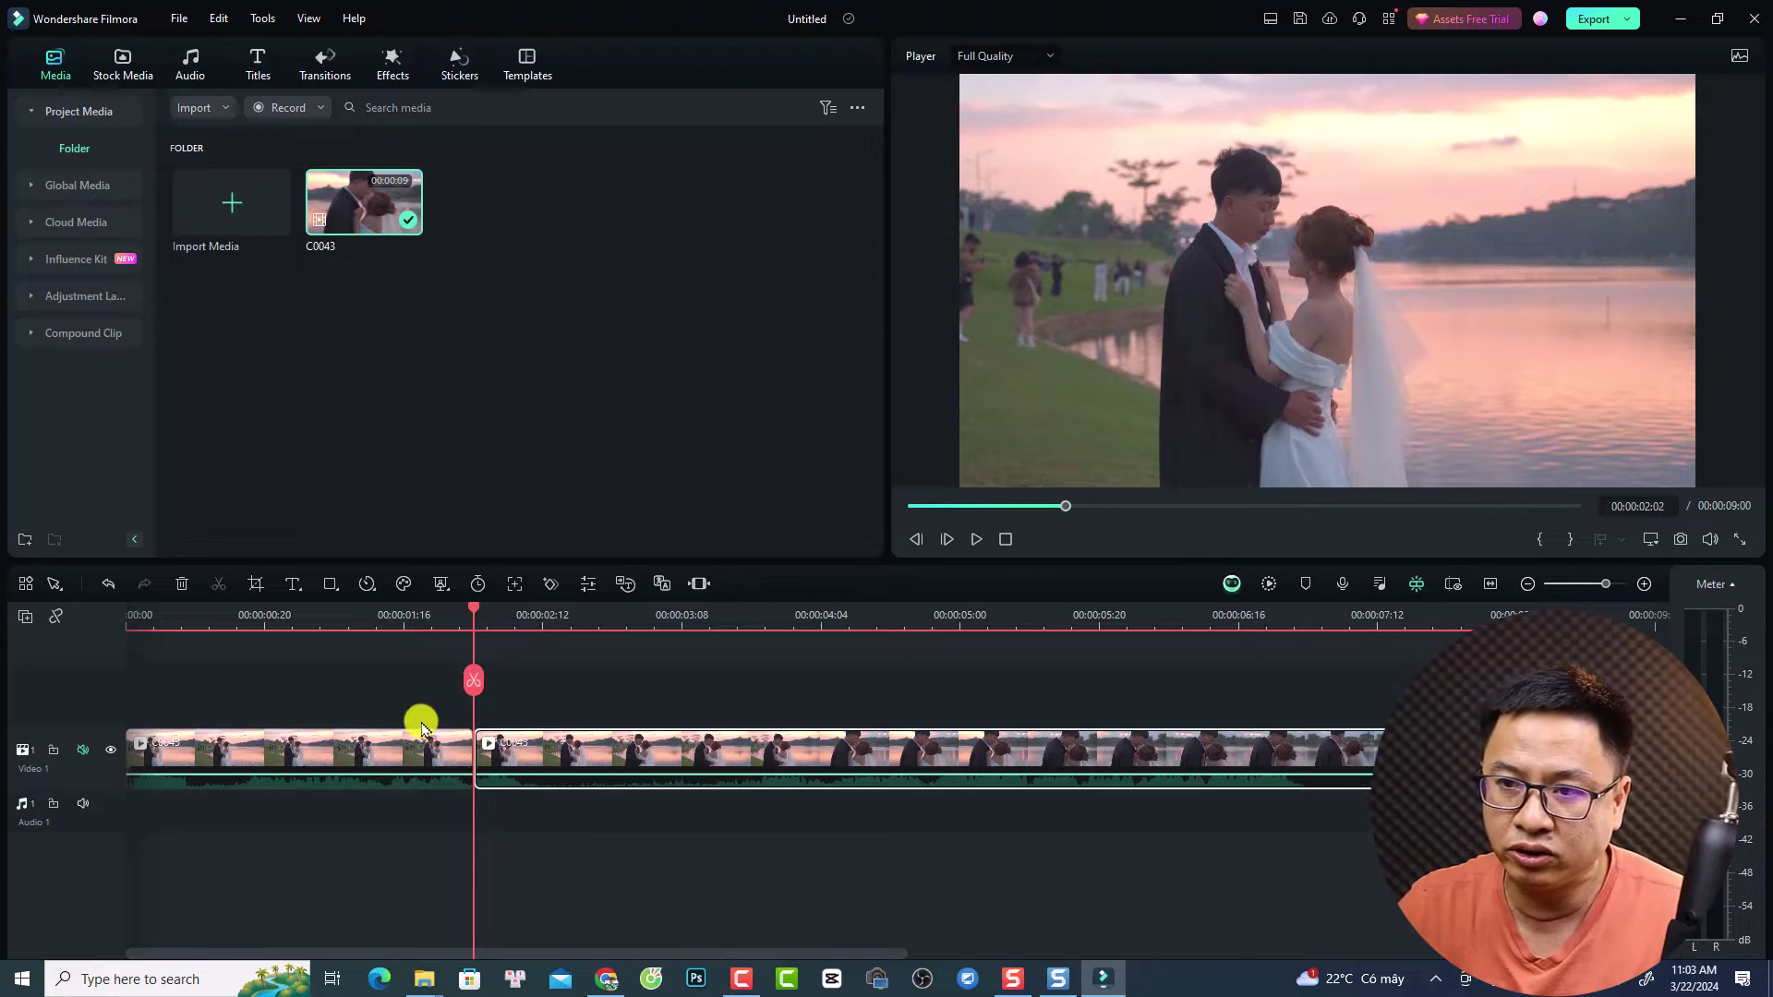
left_click(366, 755)
key("Delete")
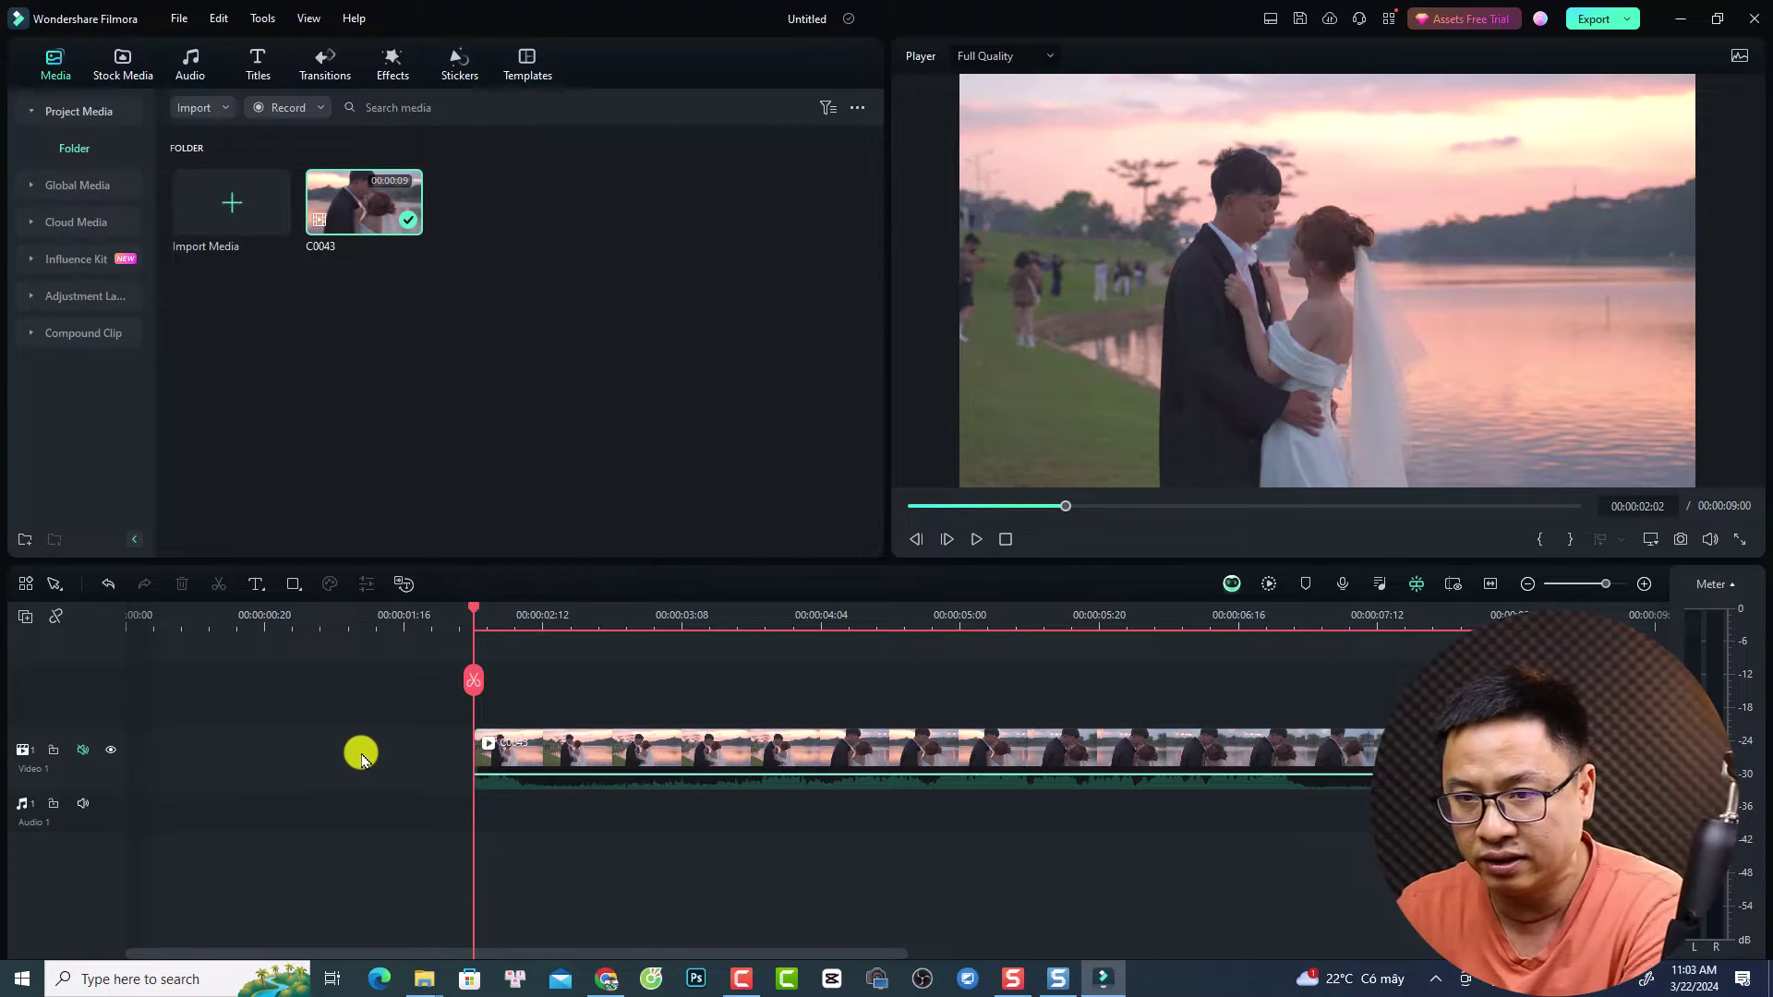
key("Delete")
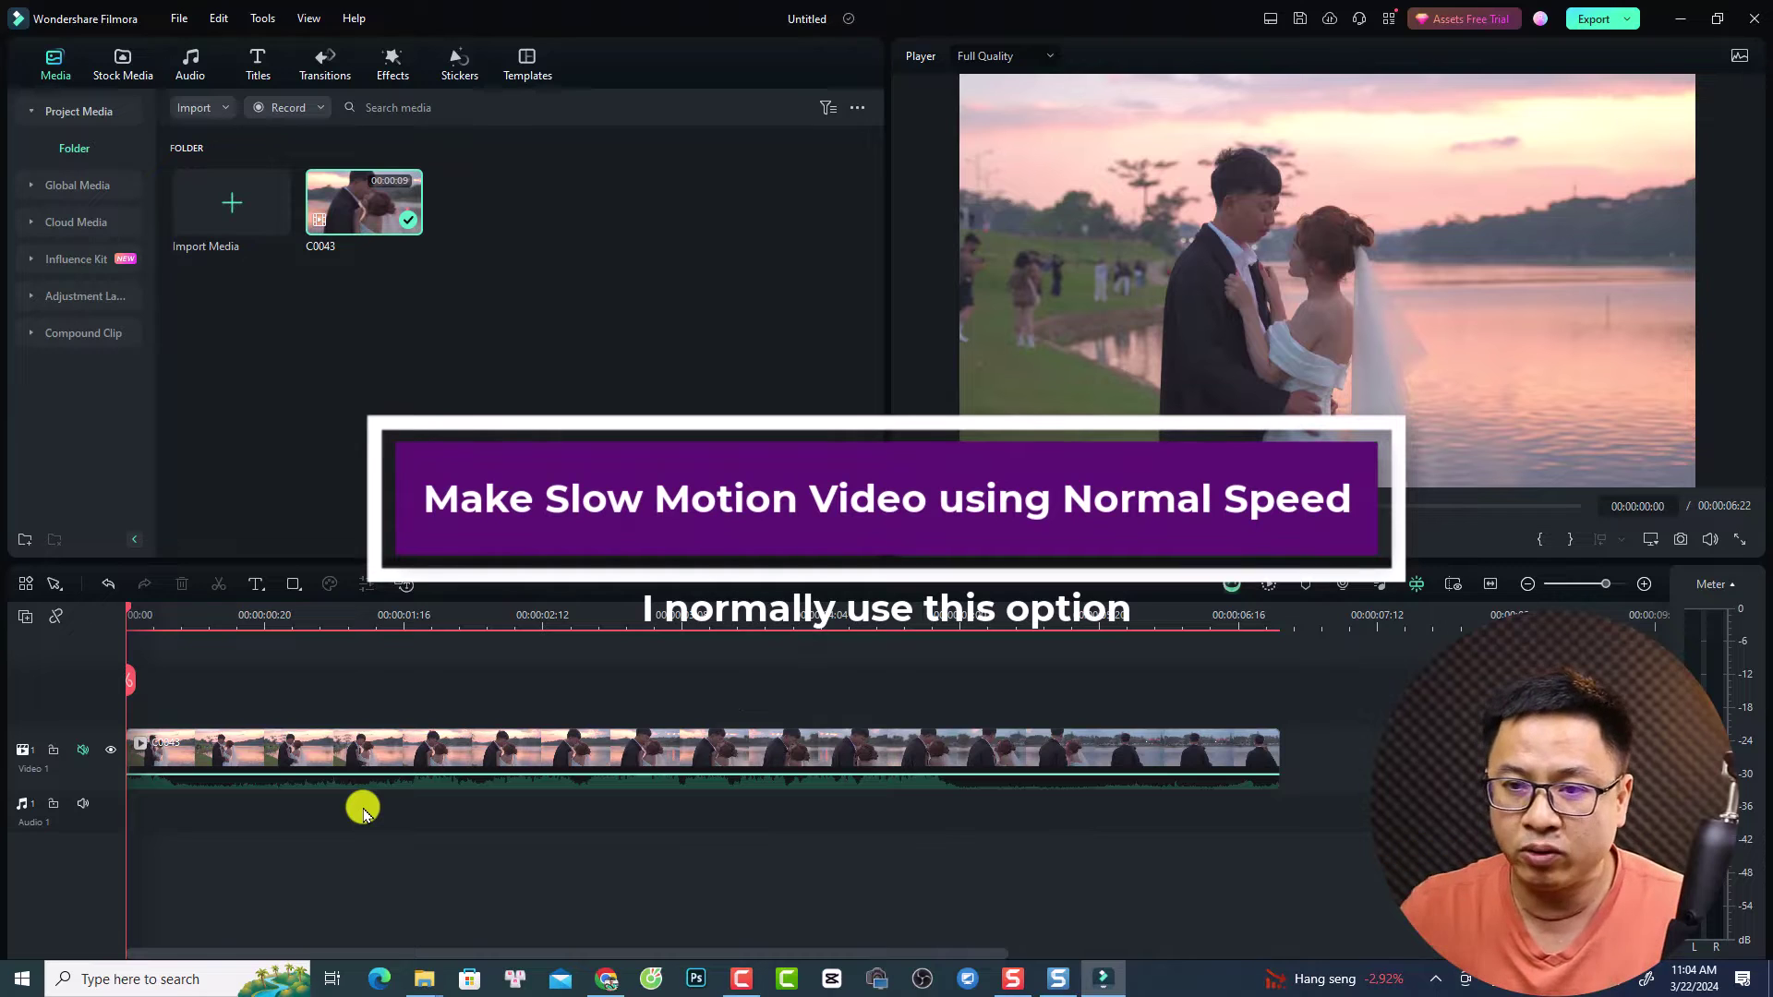
left_click(354, 763)
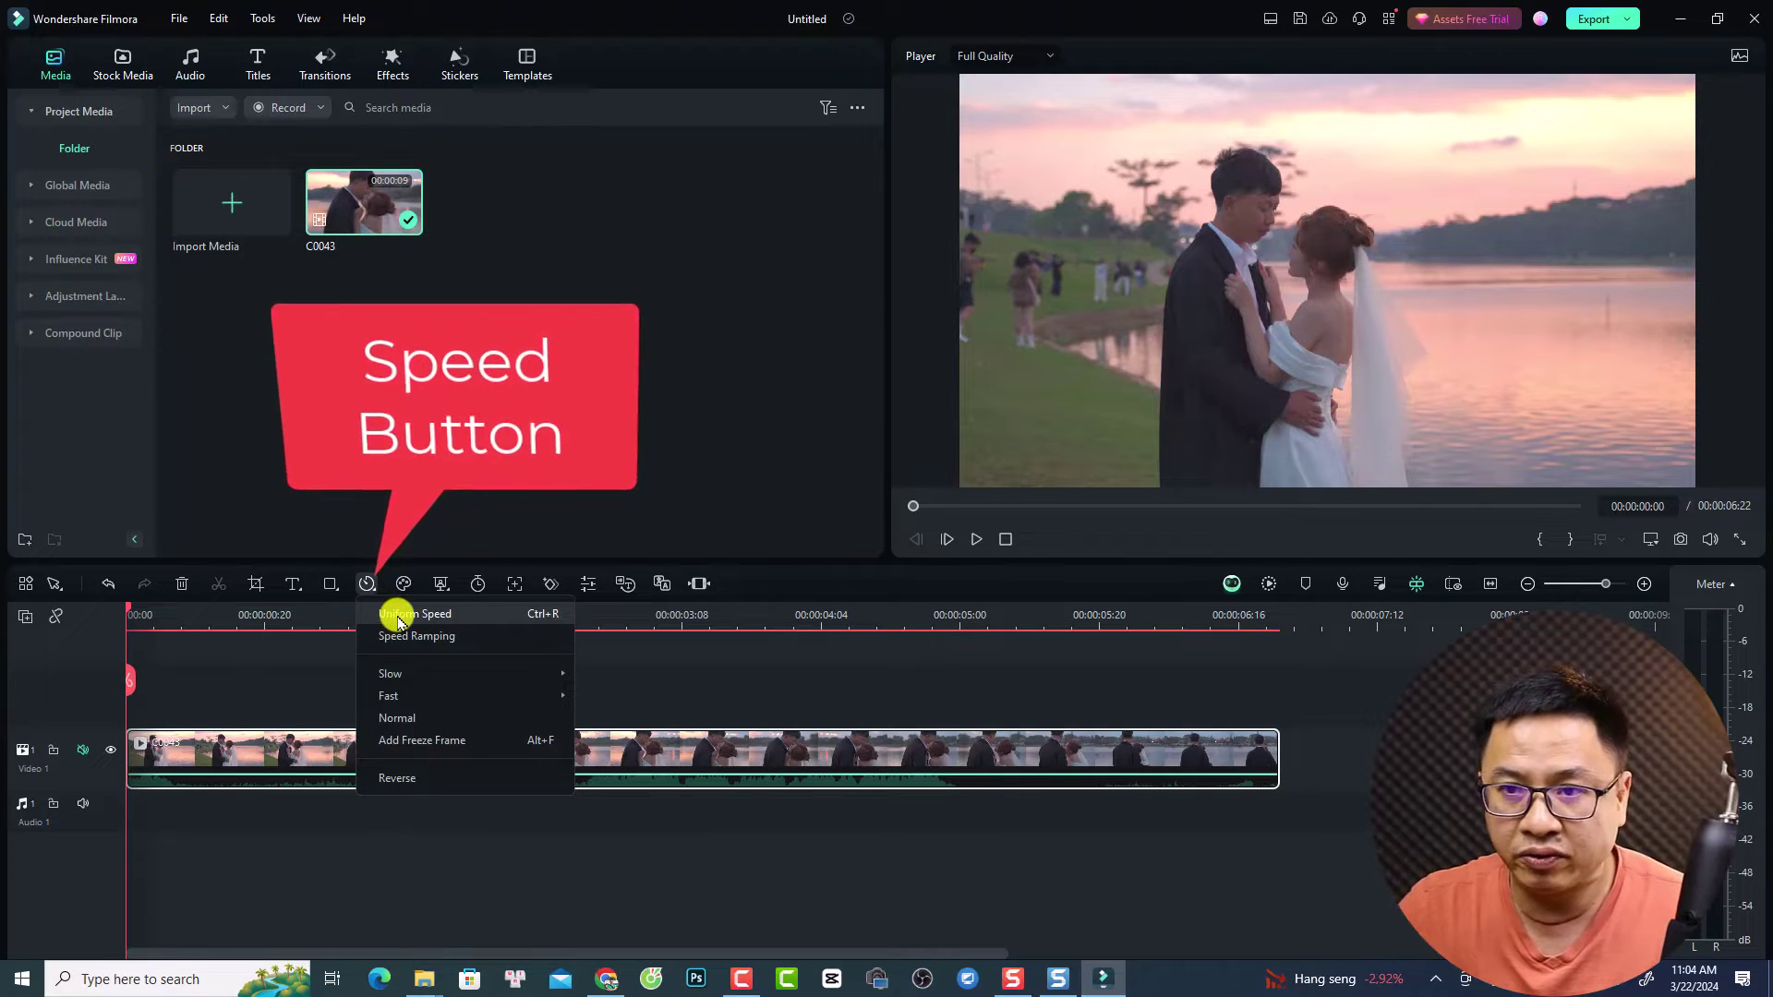
- Set C0043's uniform speed to 0.5, stretching it to 00:00:13:20
left_click(398, 615)
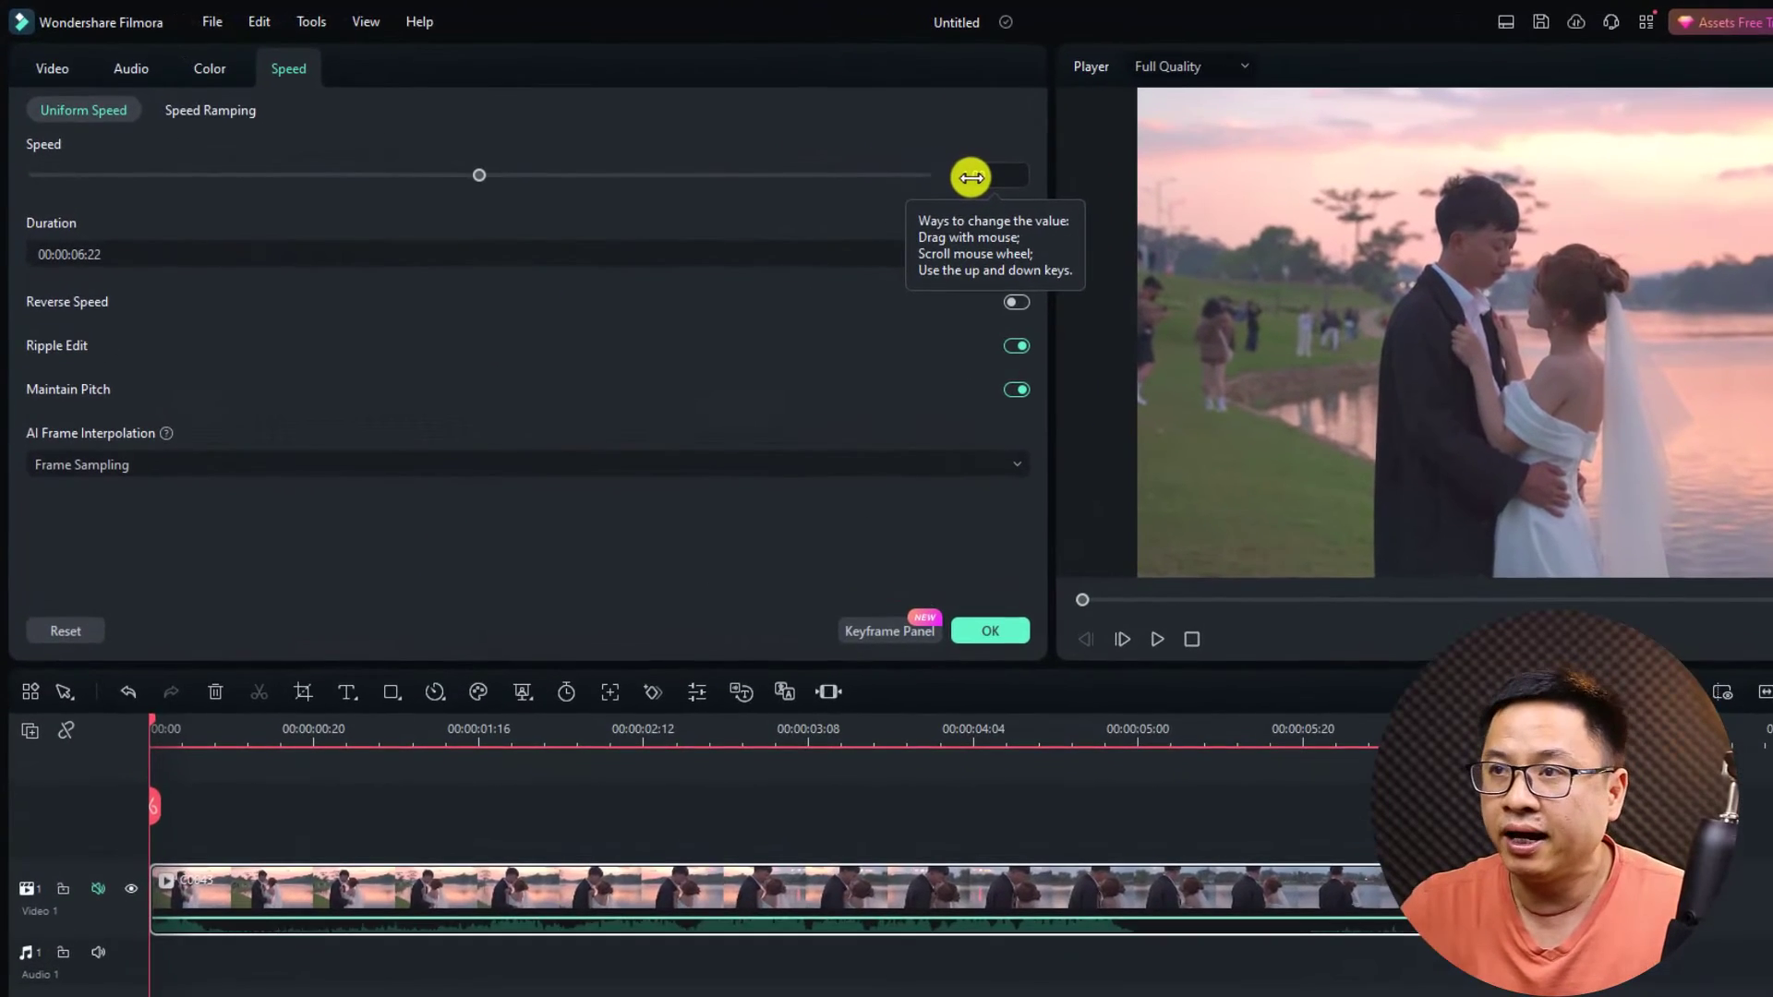
left_click(819, 149)
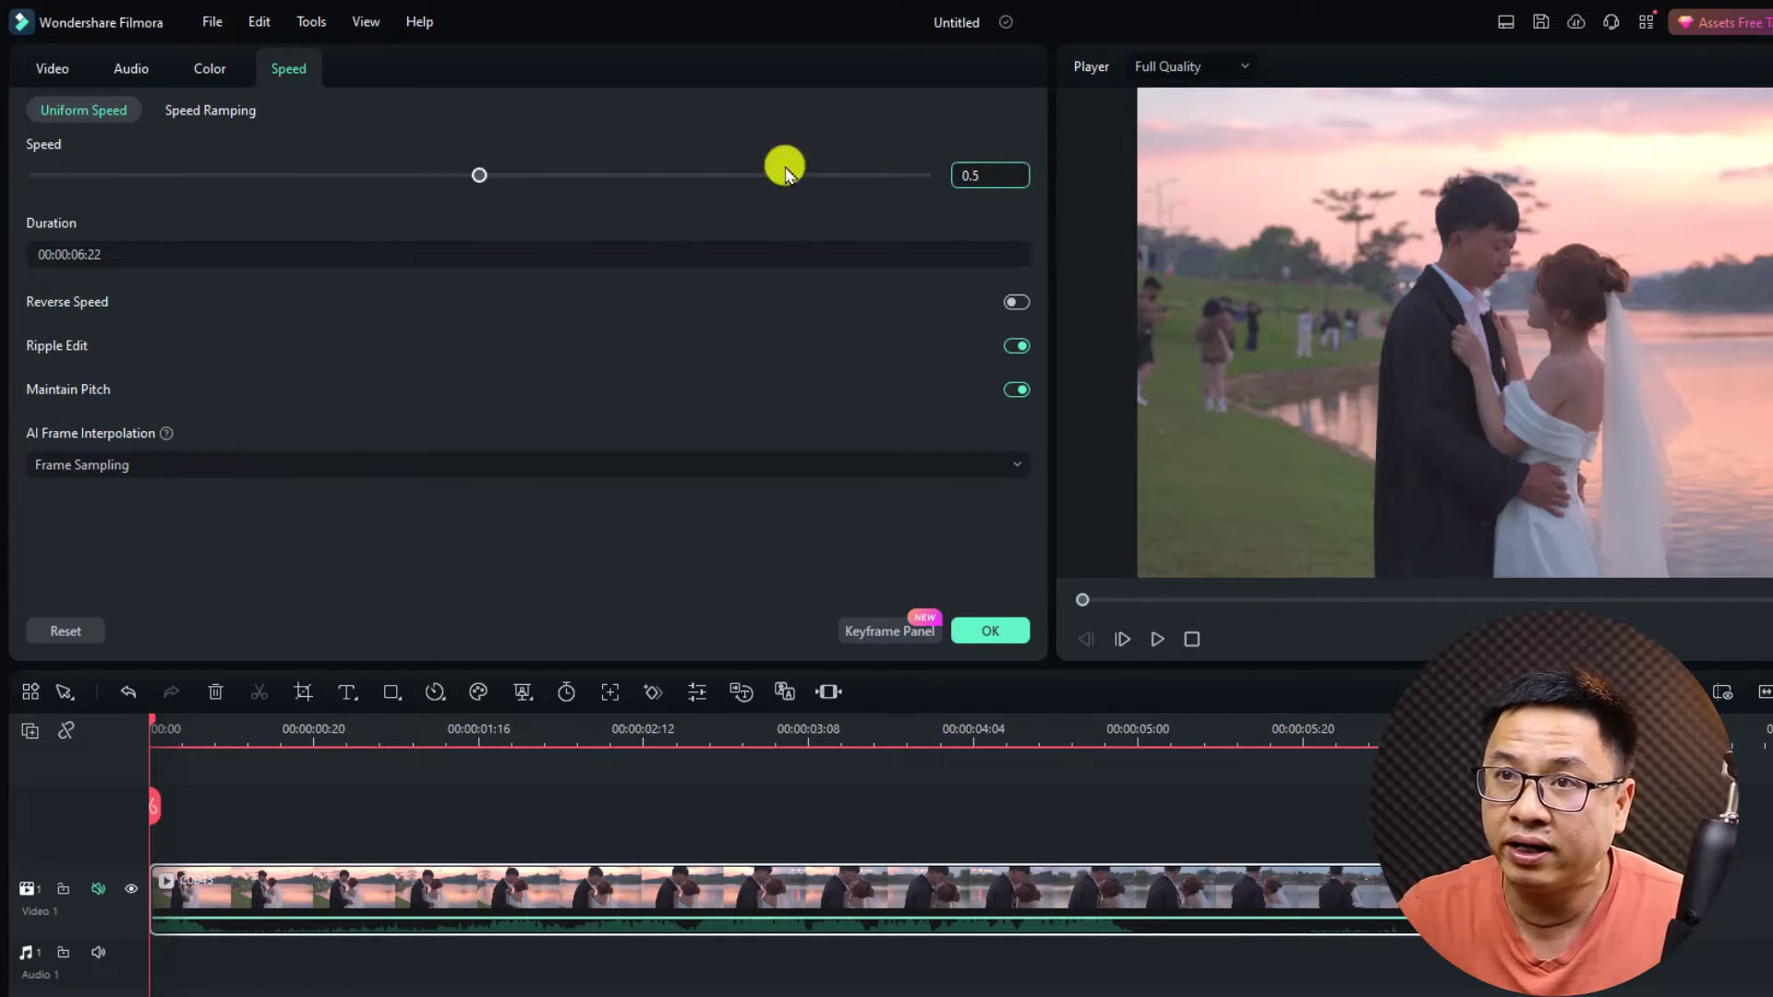
key("Return")
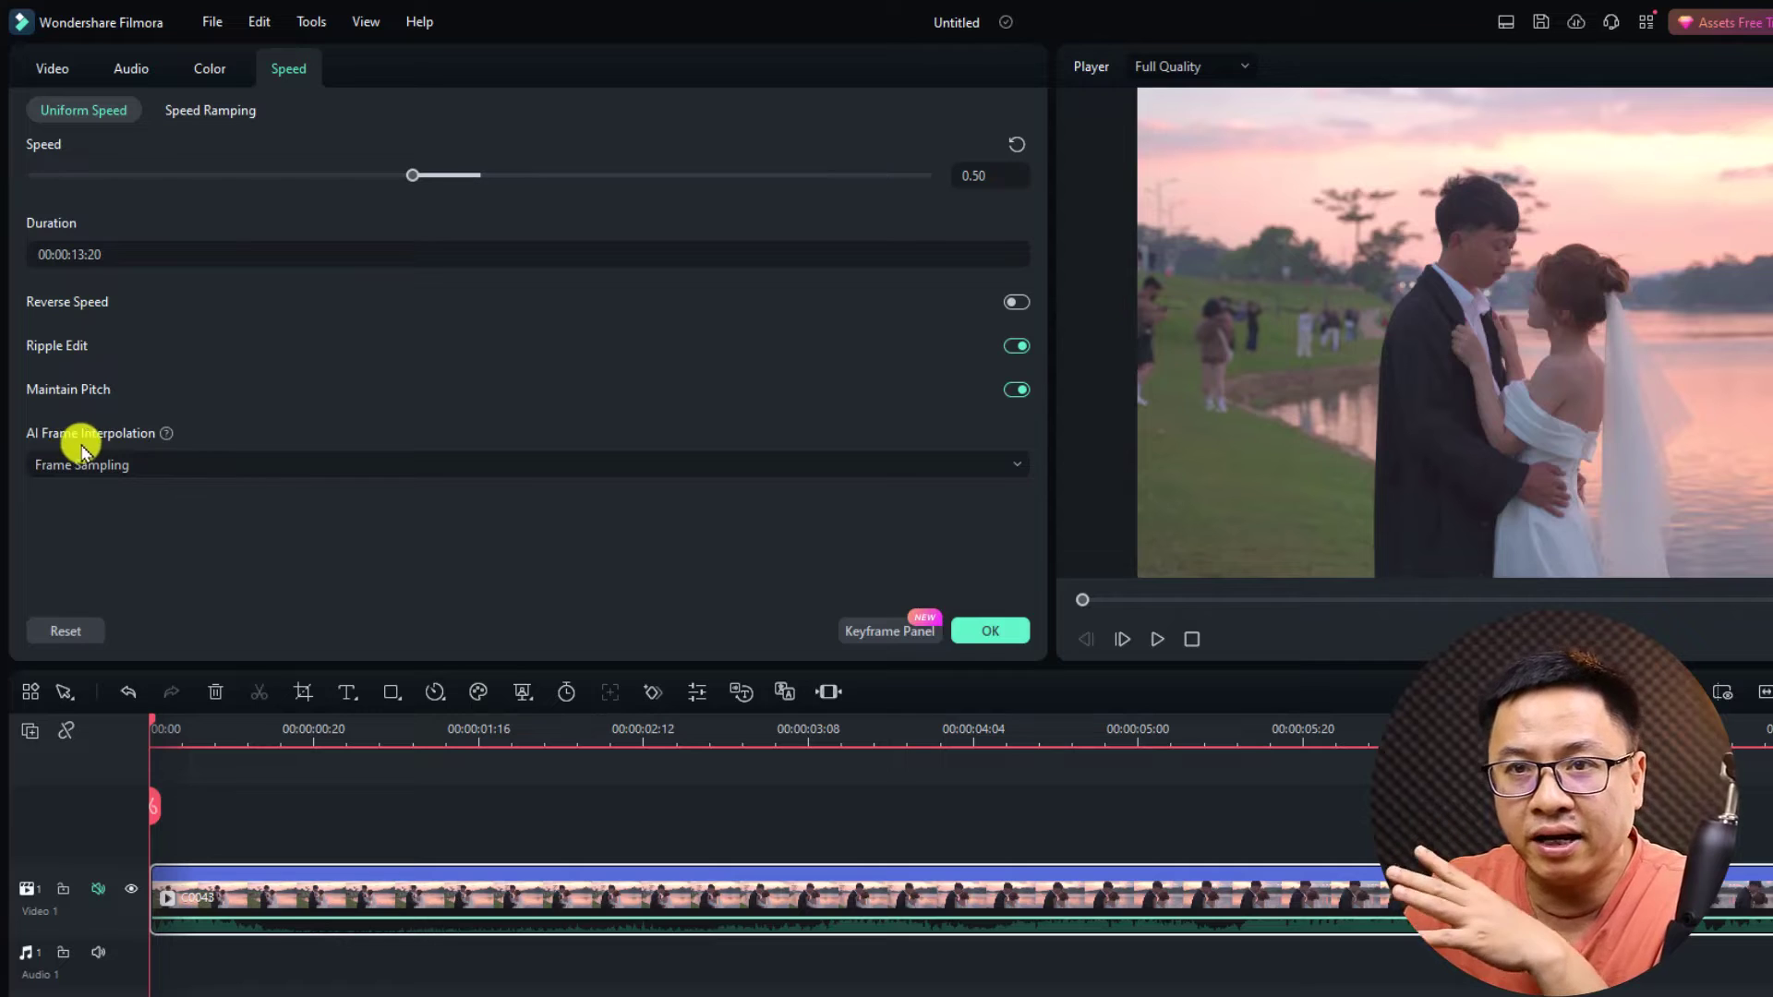
- Change C0043's AI Frame Interpolation from Frame Sampling to Optical Flow
left_click(177, 473)
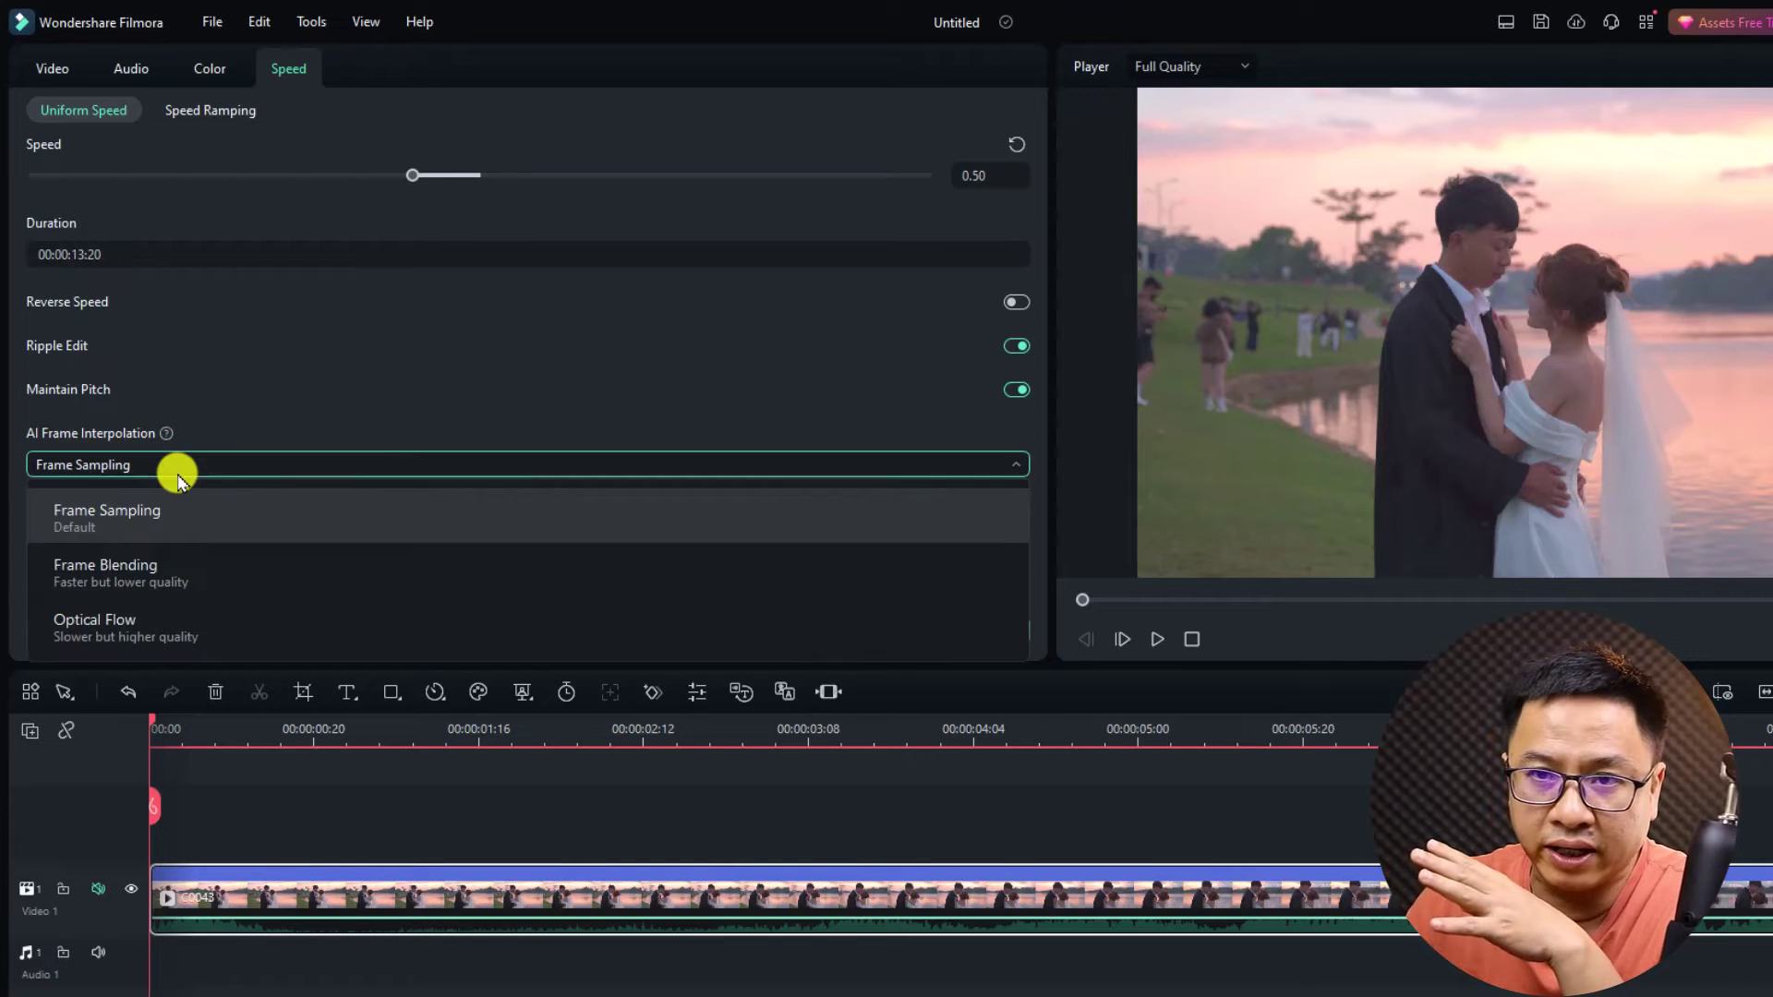
left_click(132, 628)
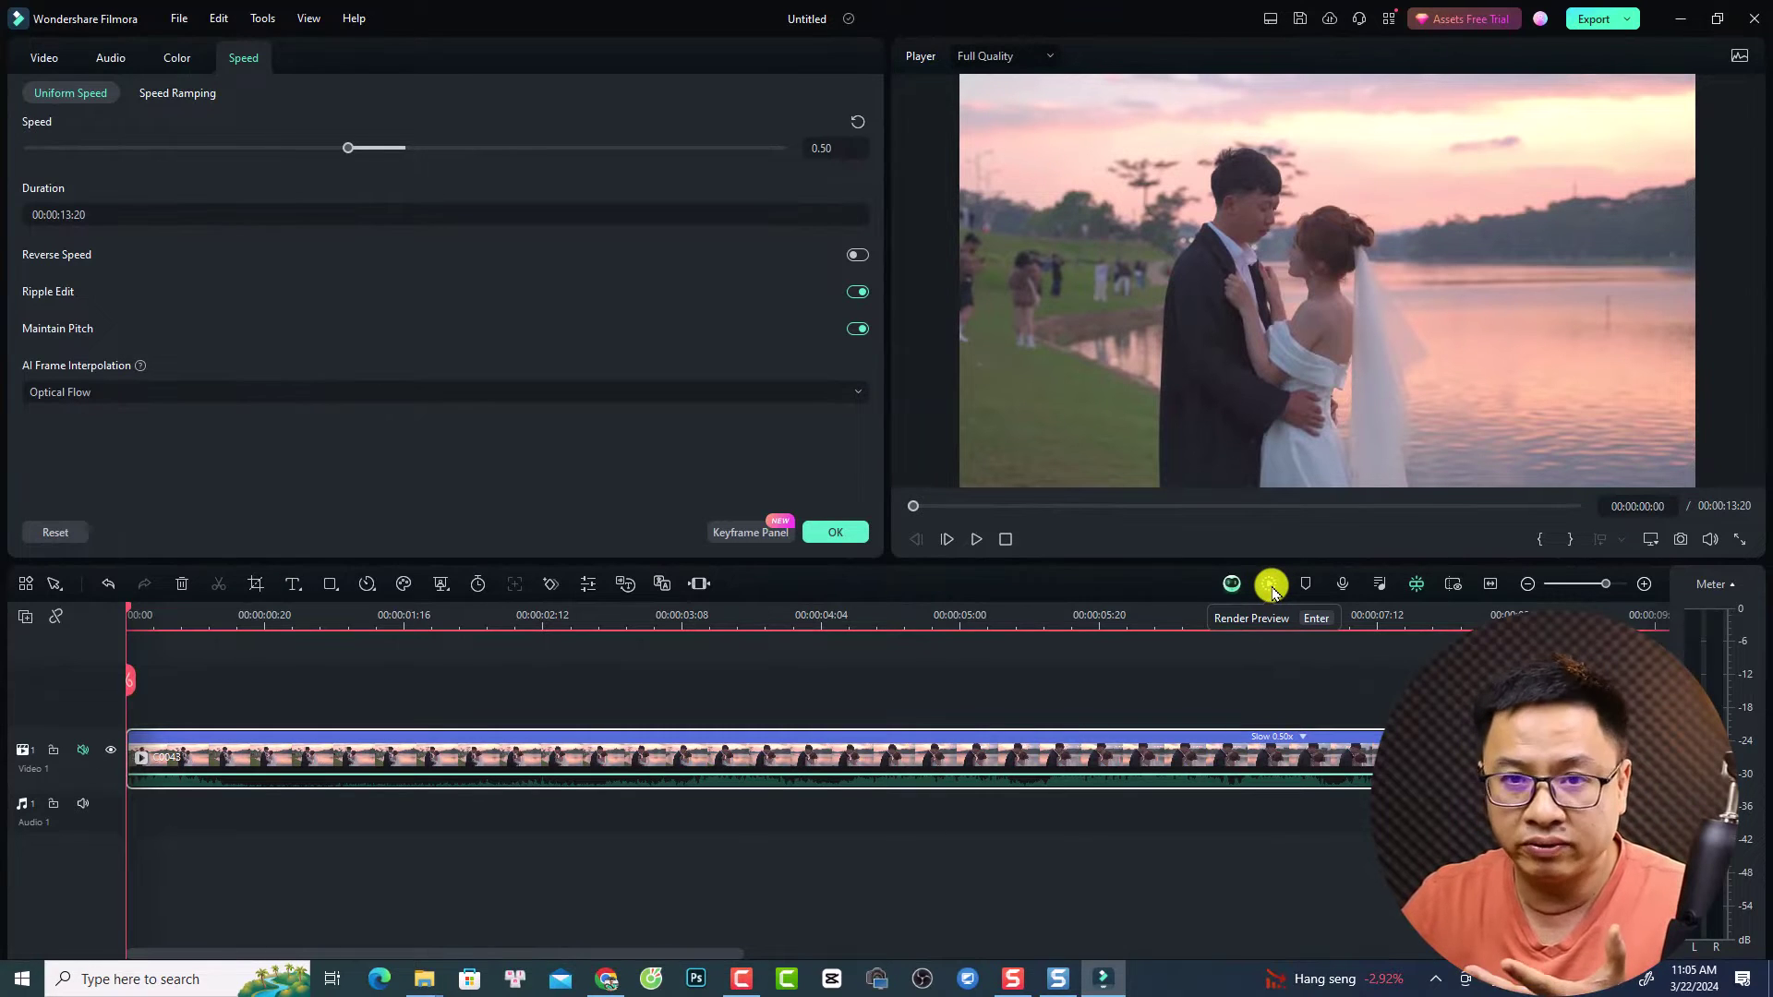
- Render a preview of the slowed Optical Flow clip and close the speed settings
left_click(1271, 588)
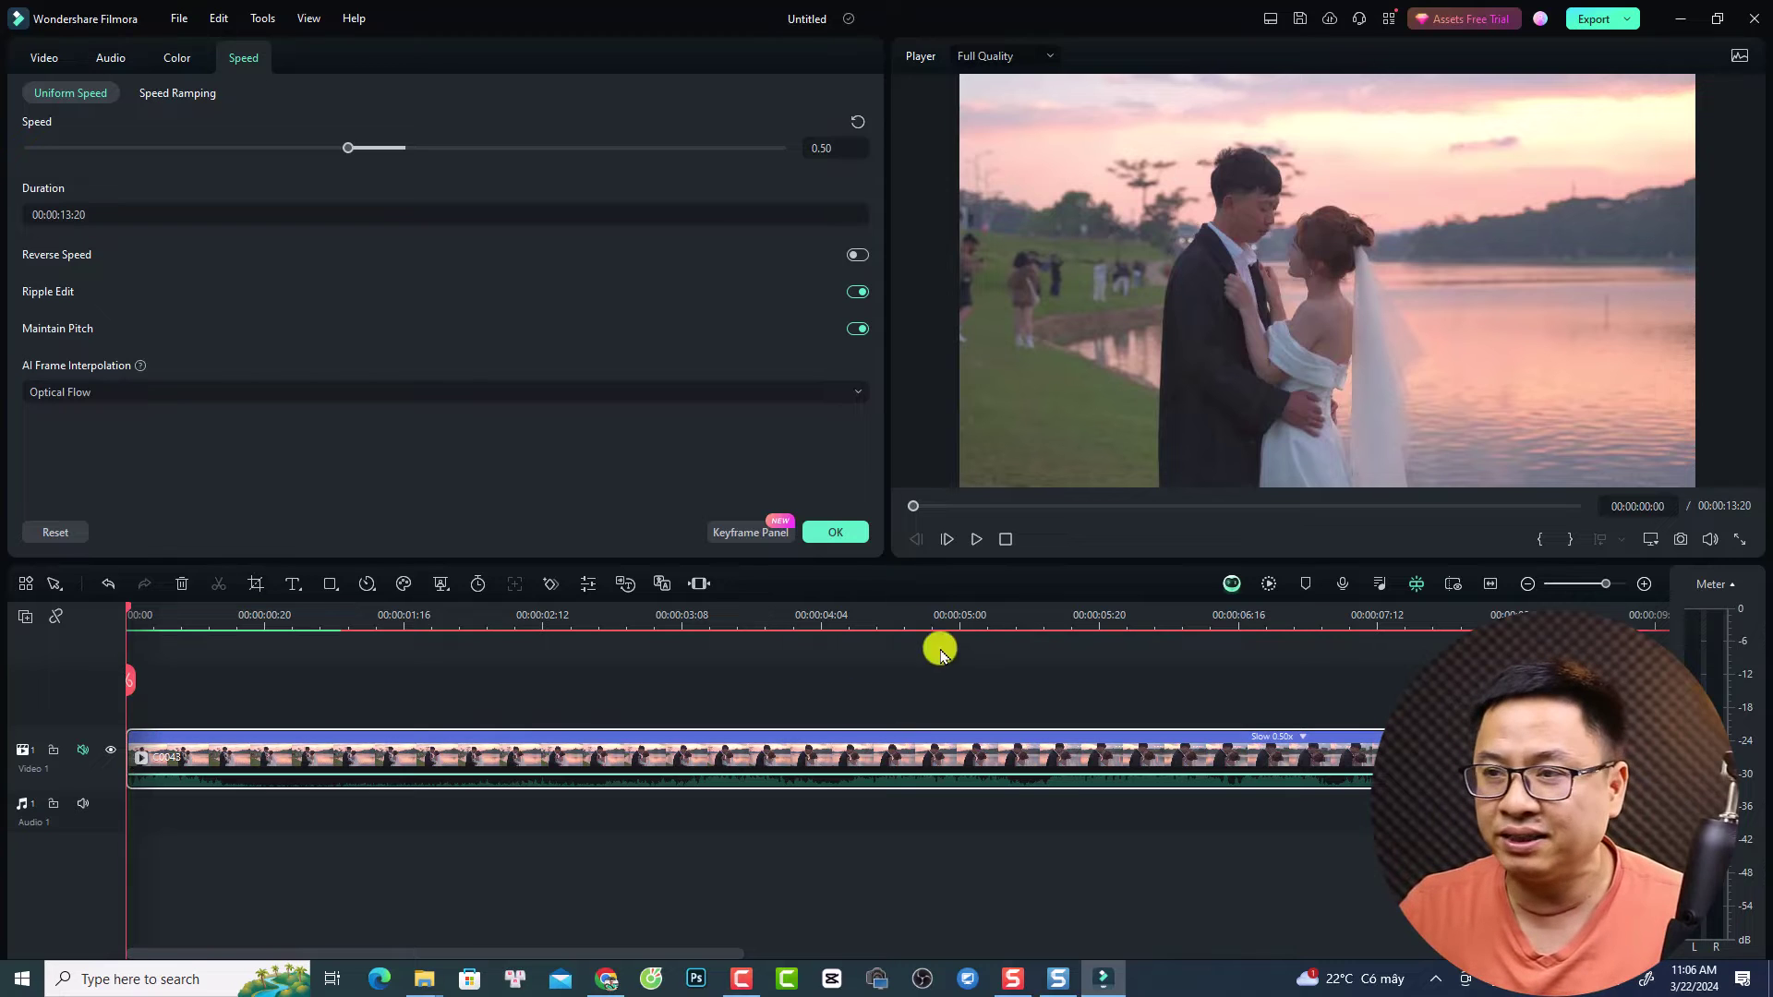
left_click(835, 532)
- Reset C0043 to normal speed, then stretch its right edge to 0.58x, lasting 00:00:11:21
left_click(1170, 739)
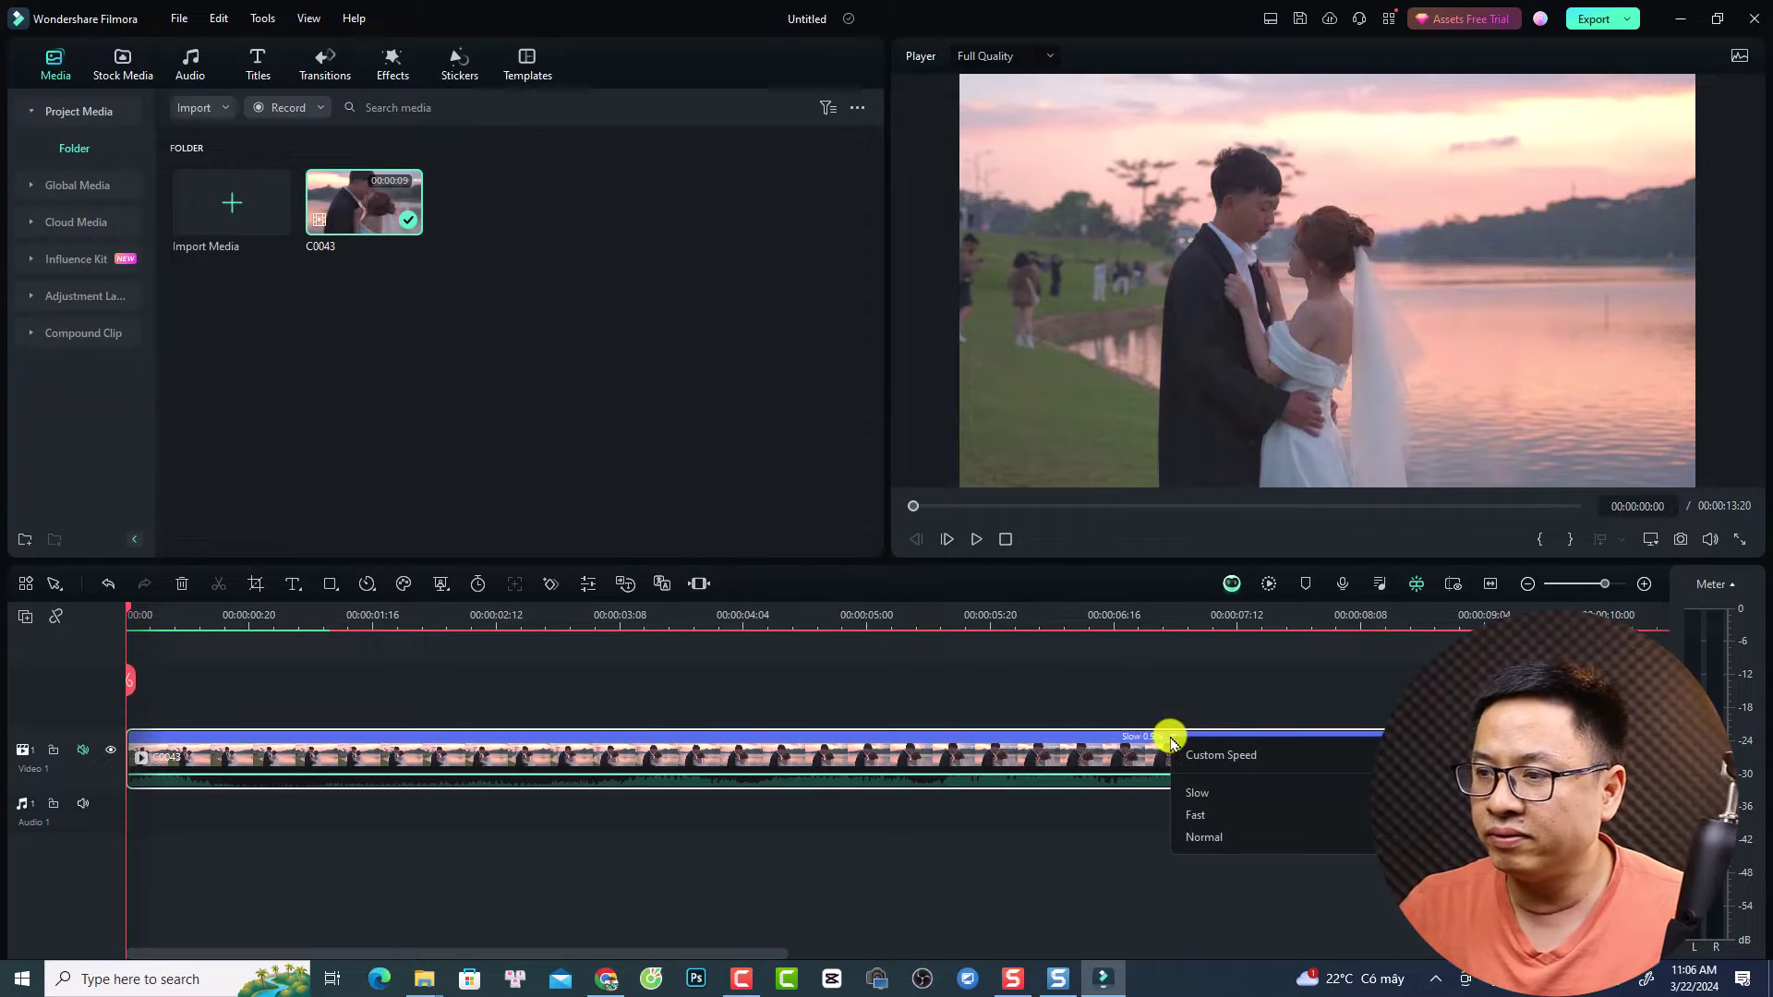
left_click(1203, 832)
scroll(890, 847, "down", 5)
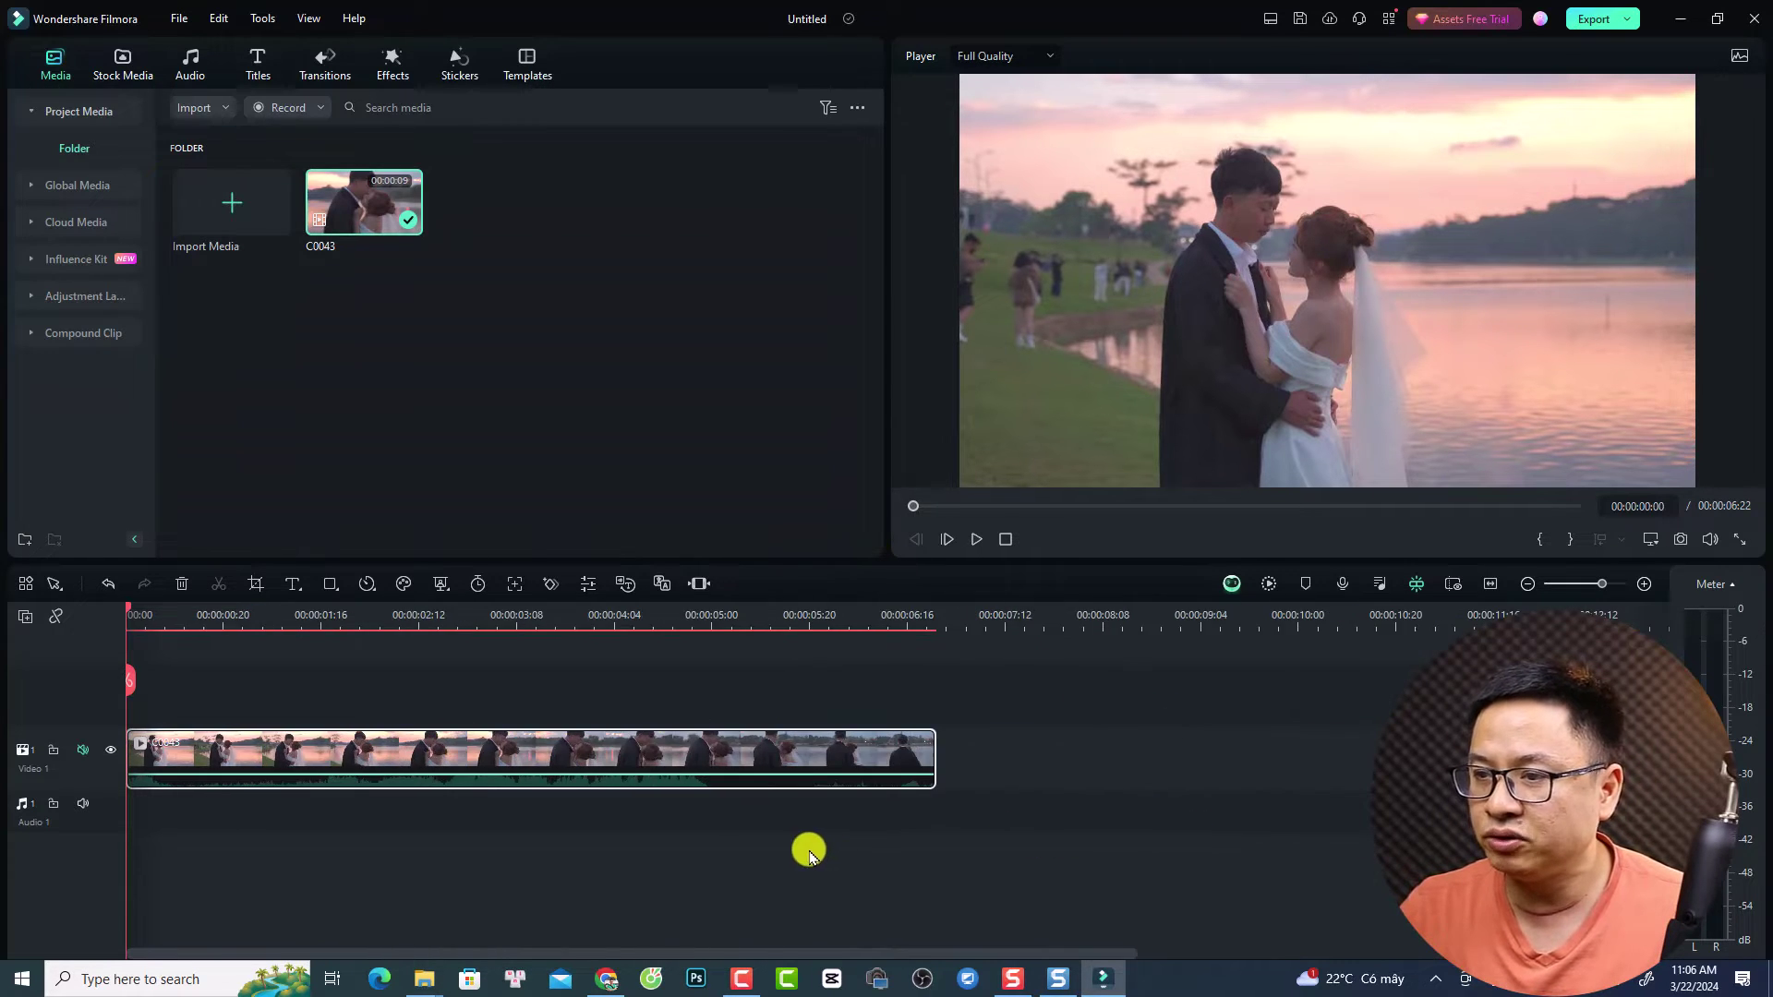
scroll(772, 854, "down", 1)
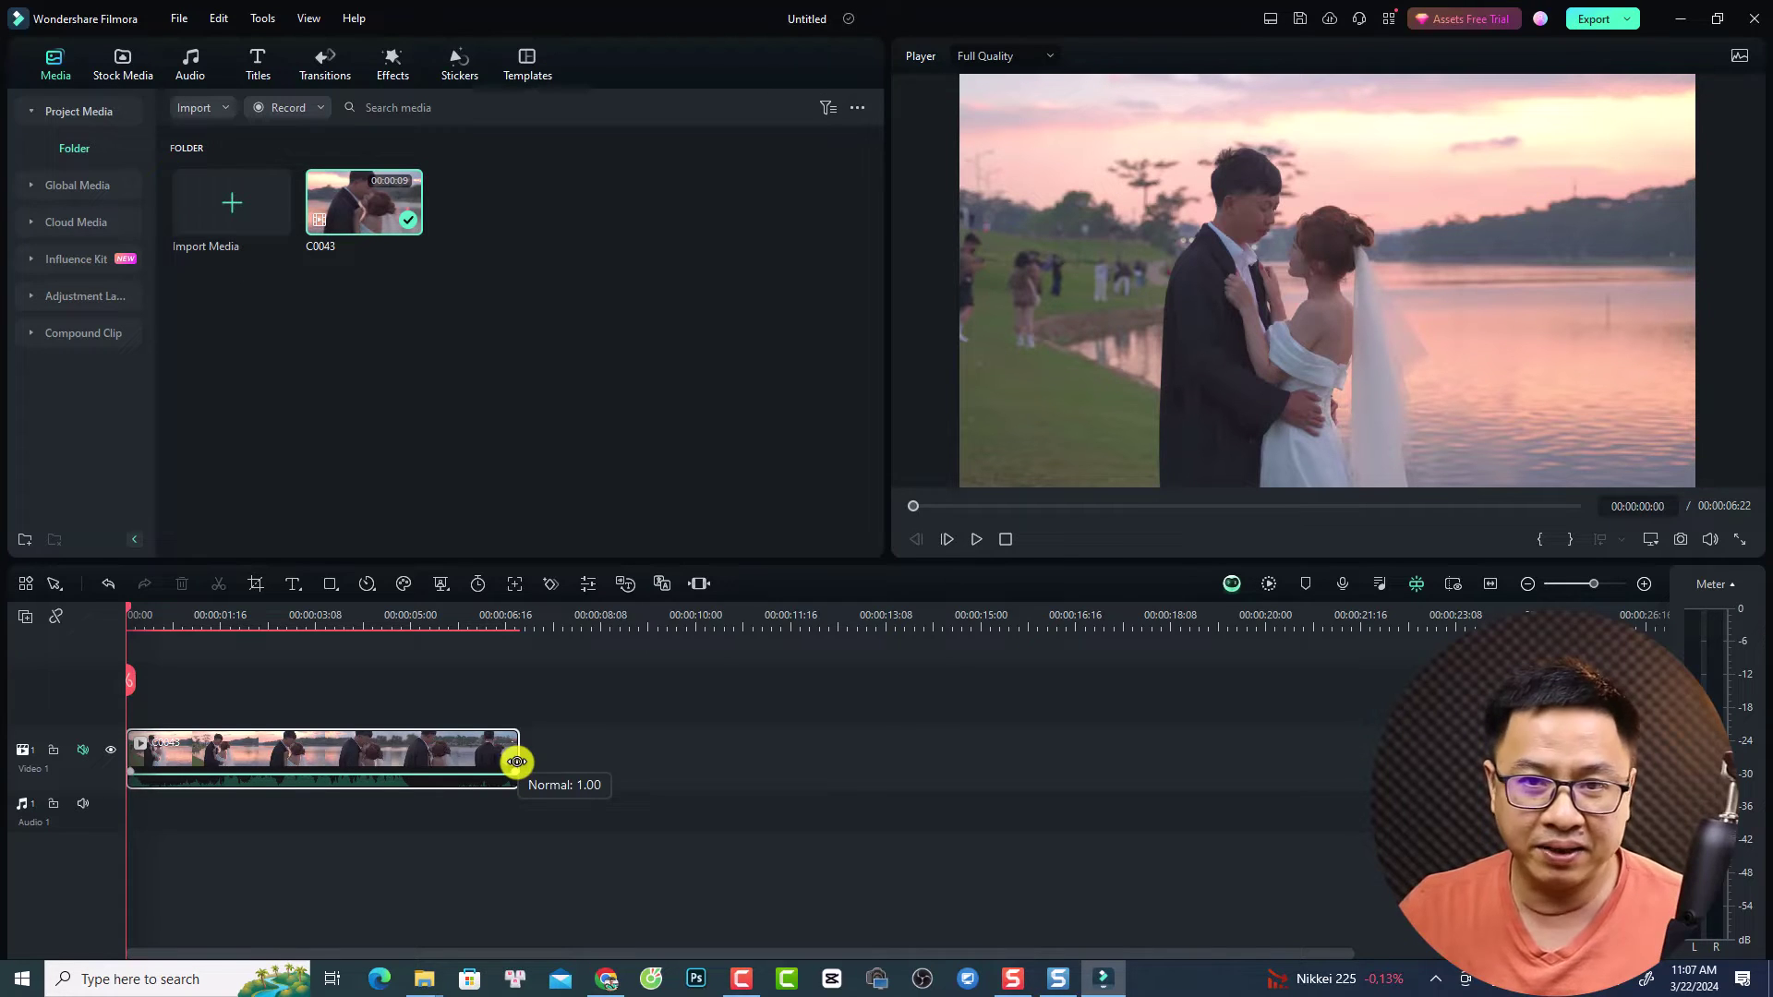
left_click_drag(517, 760, 800, 772)
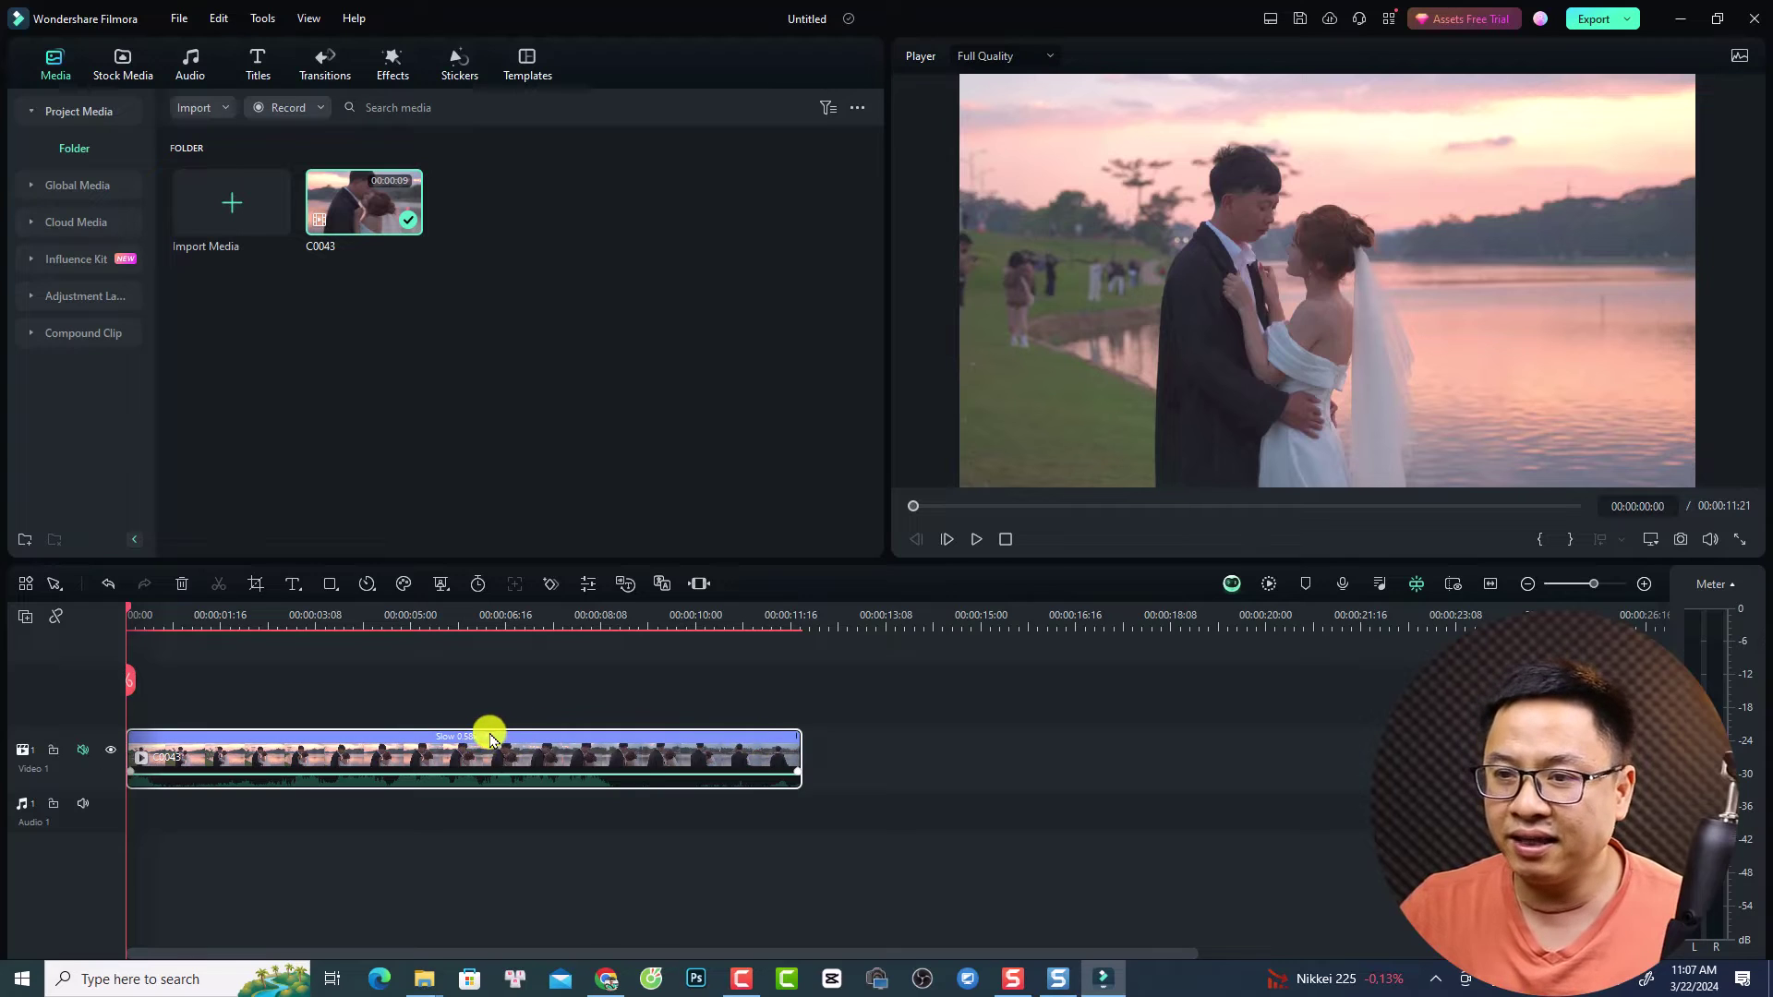
left_click(373, 593)
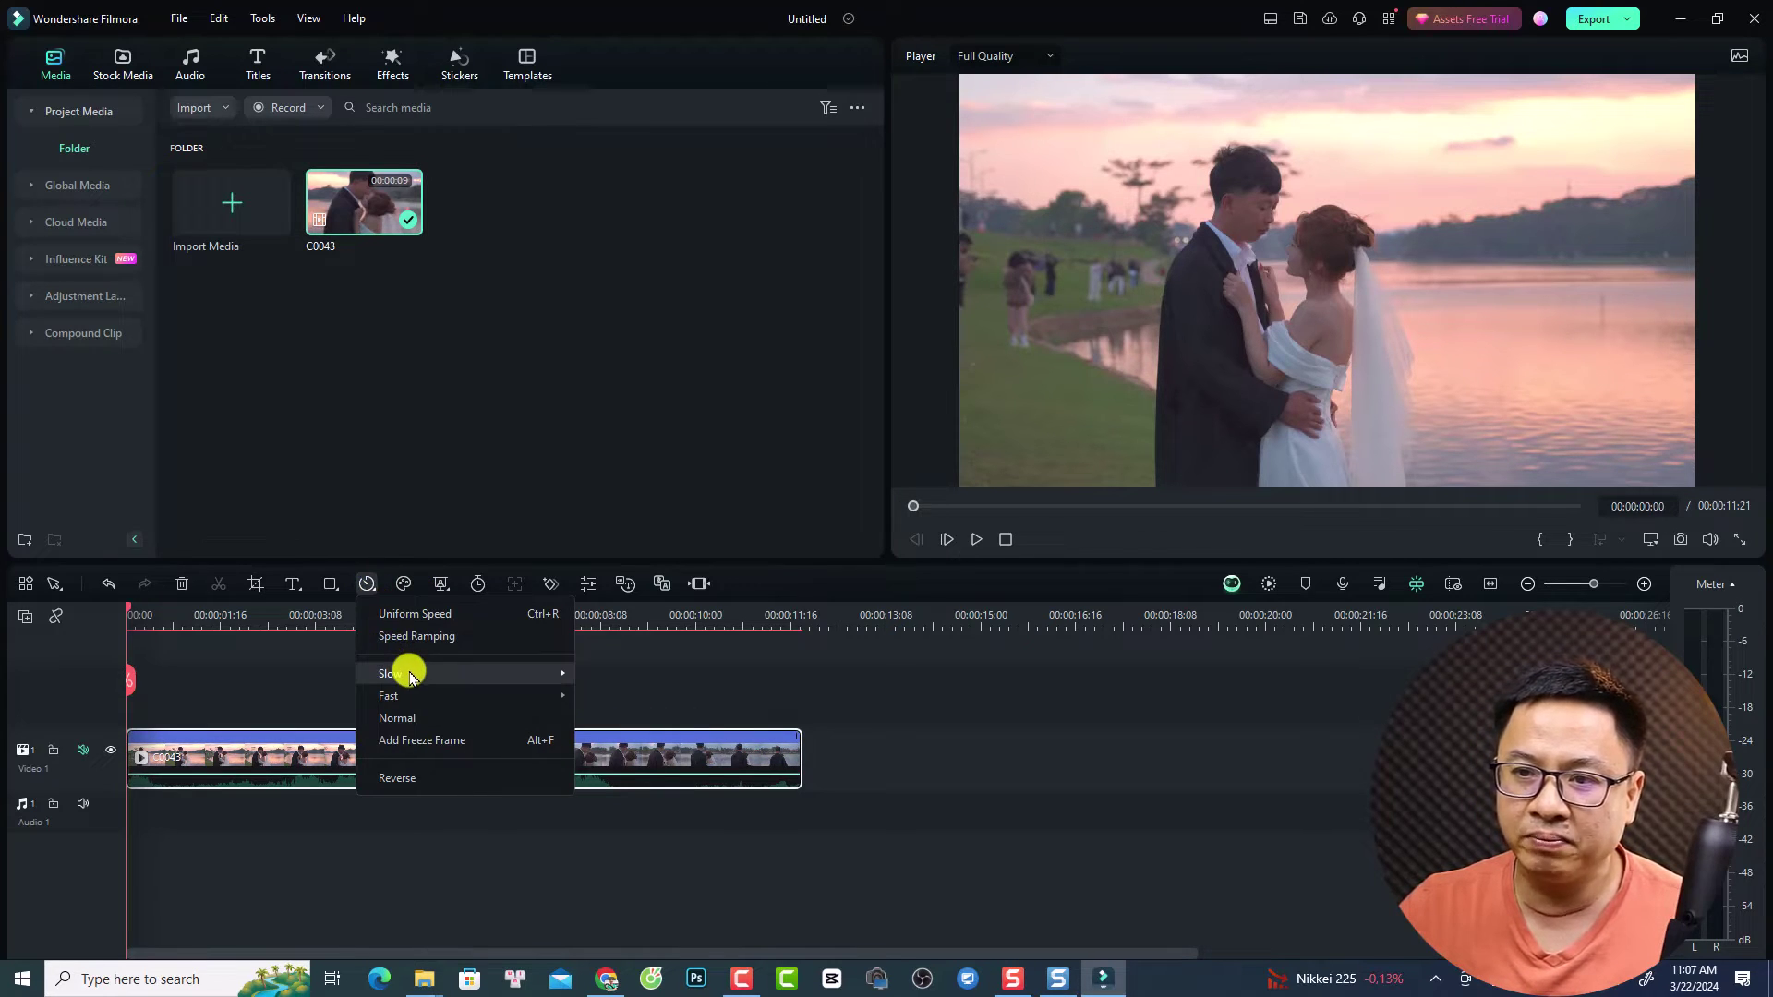
mouse_move(410, 677)
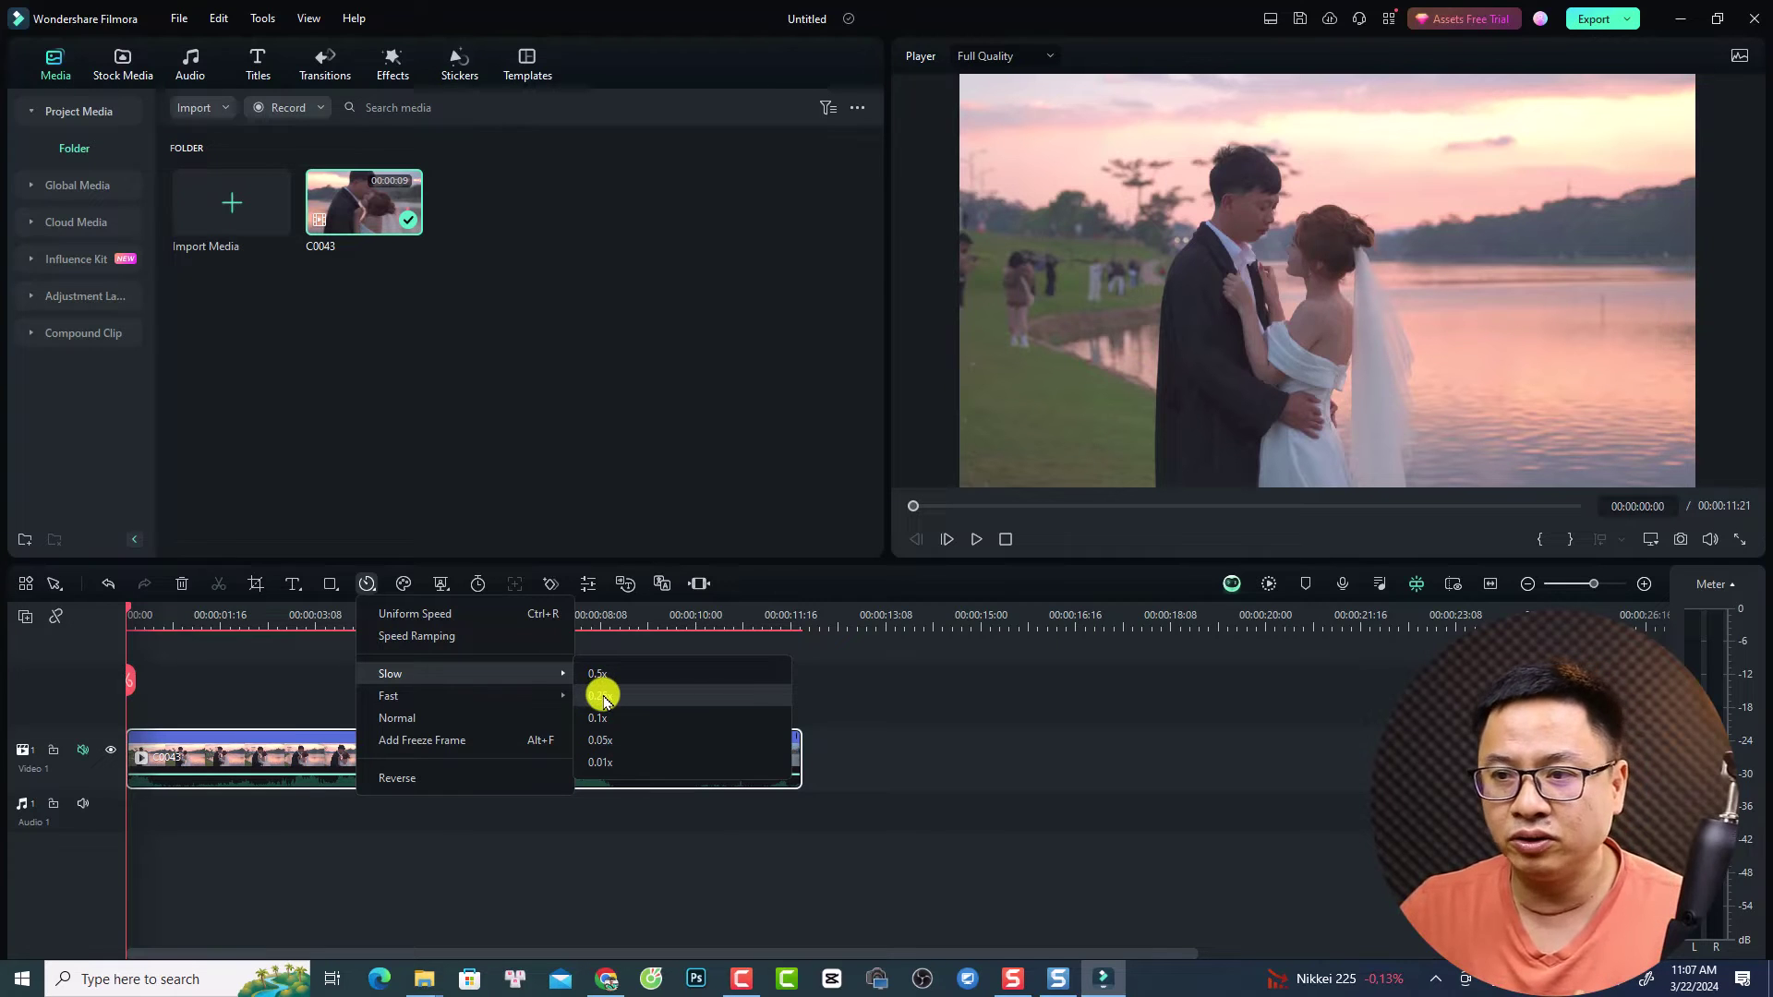
left_click(878, 720)
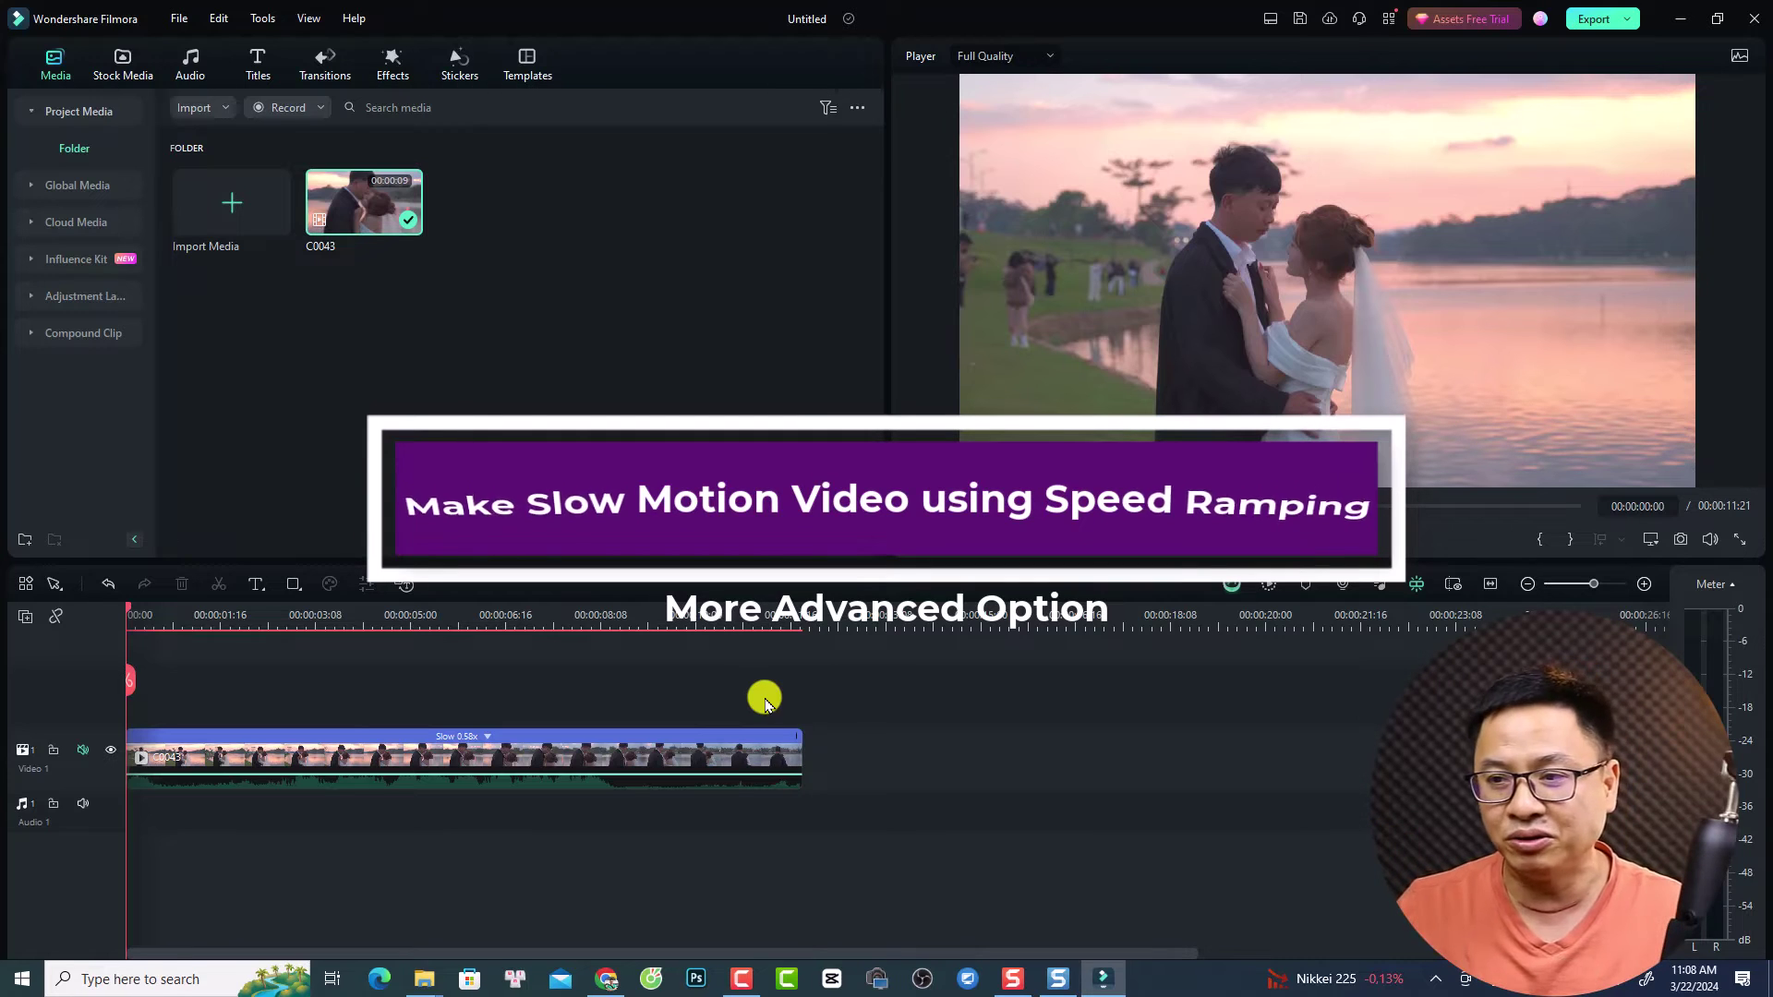
- Return clip C0043 to Normal speed, running 00:00:06:22
left_click(619, 768)
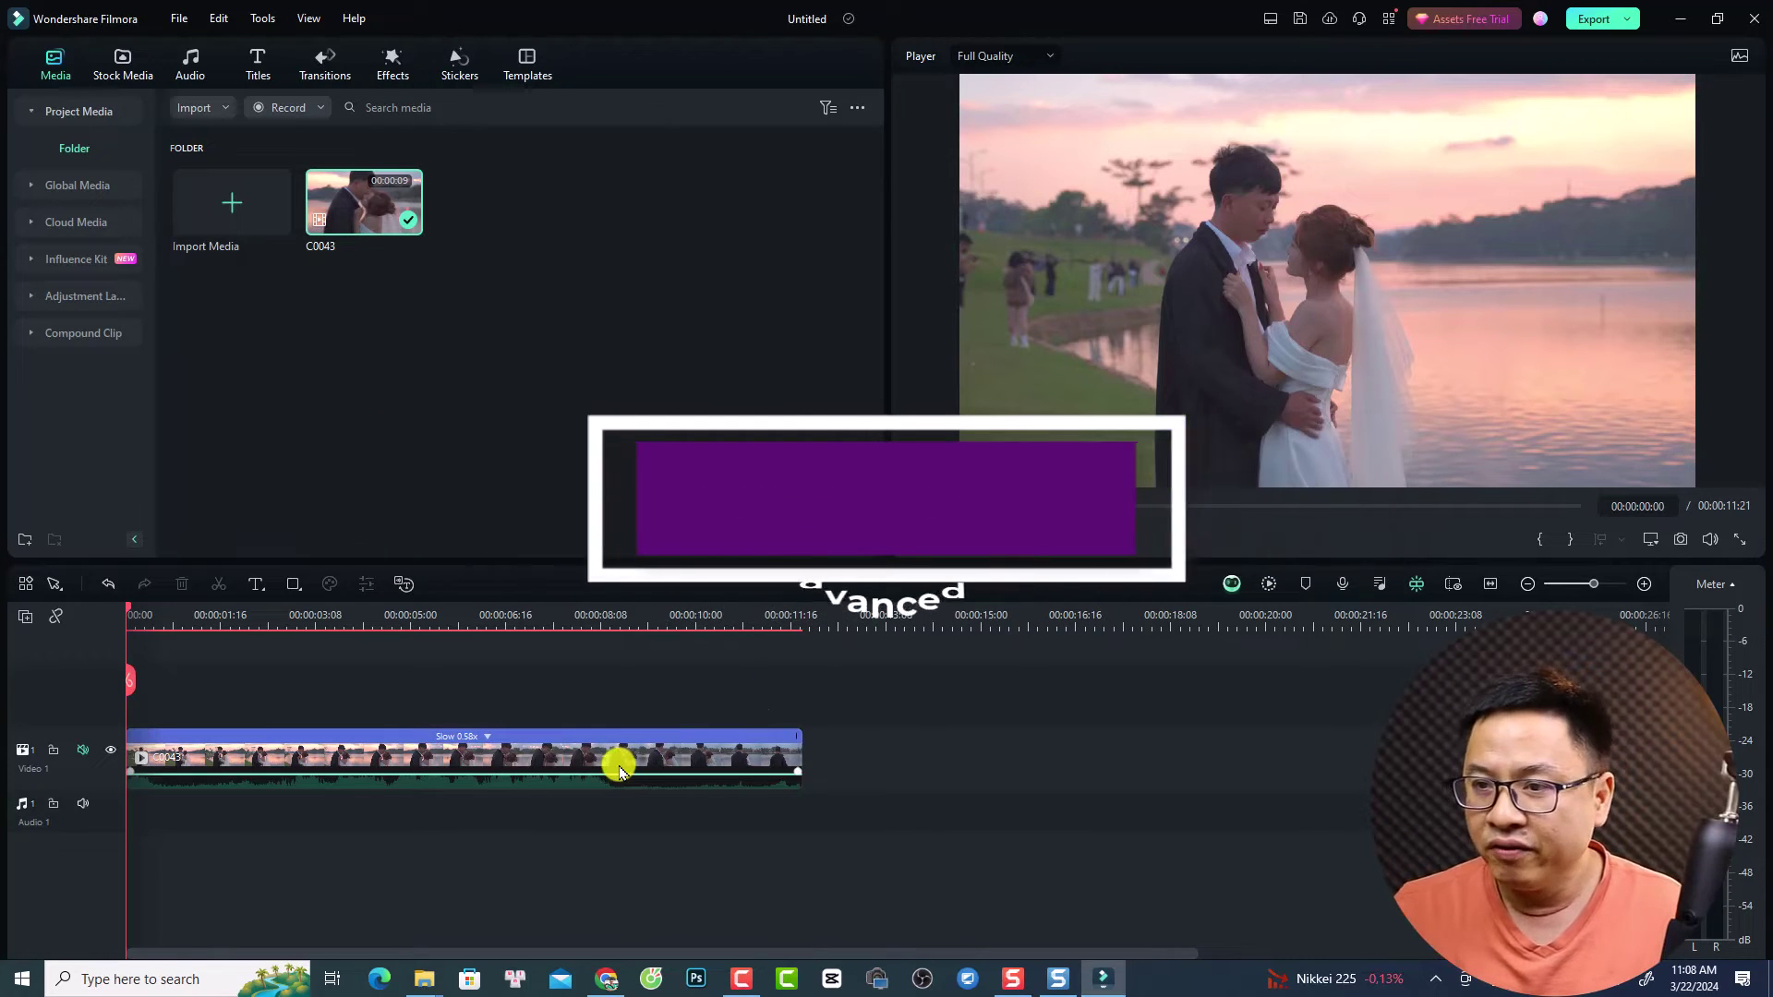
left_click(487, 736)
left_click(527, 835)
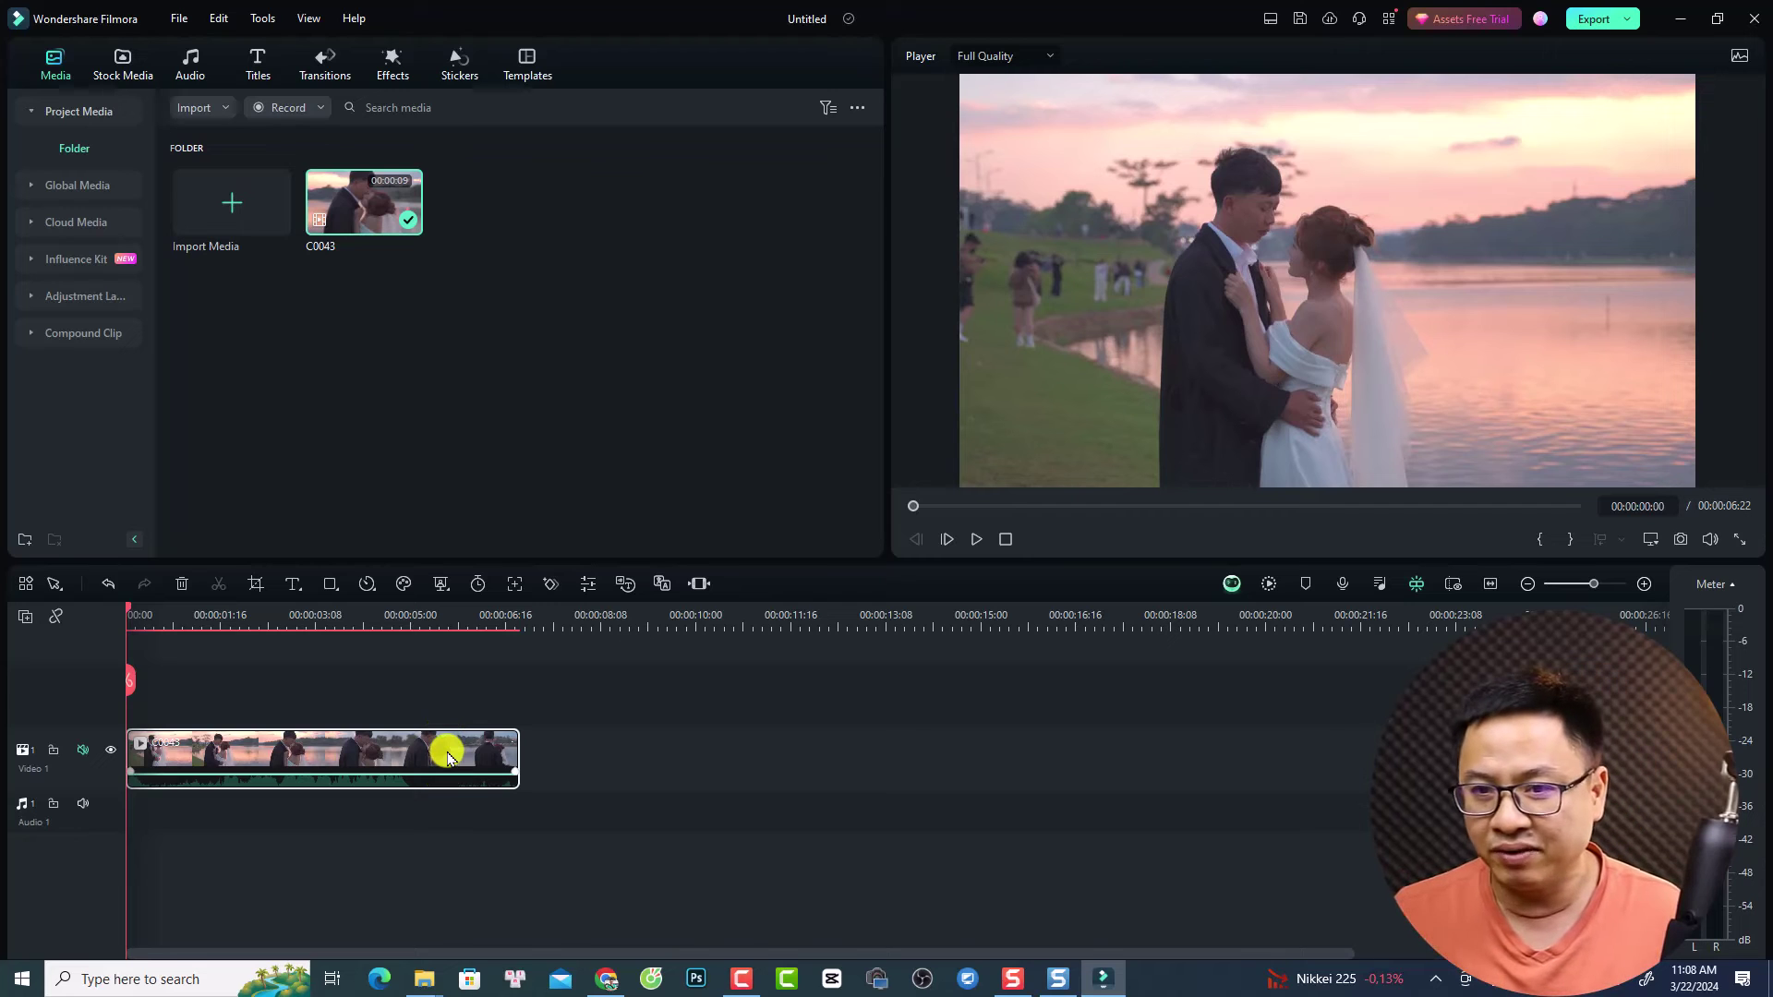
- Park the playhead at 00:00:01:08 and bring up the clip's speed options
key("space")
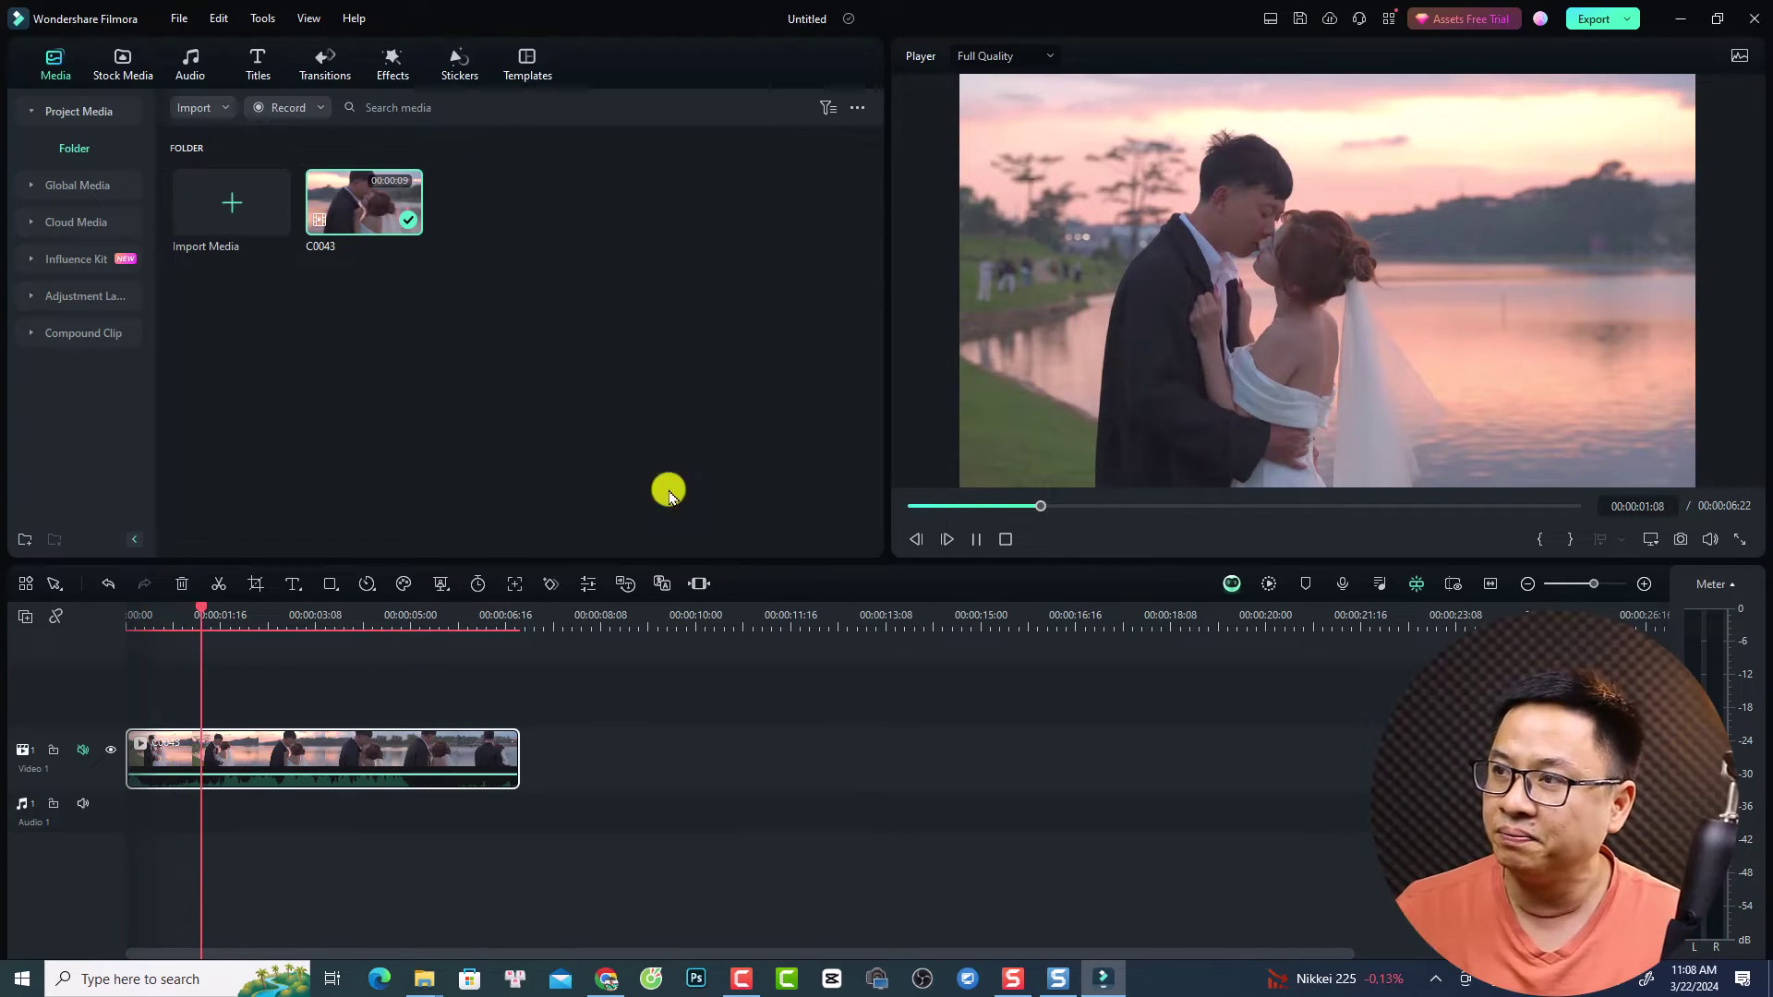
left_click(1283, 236)
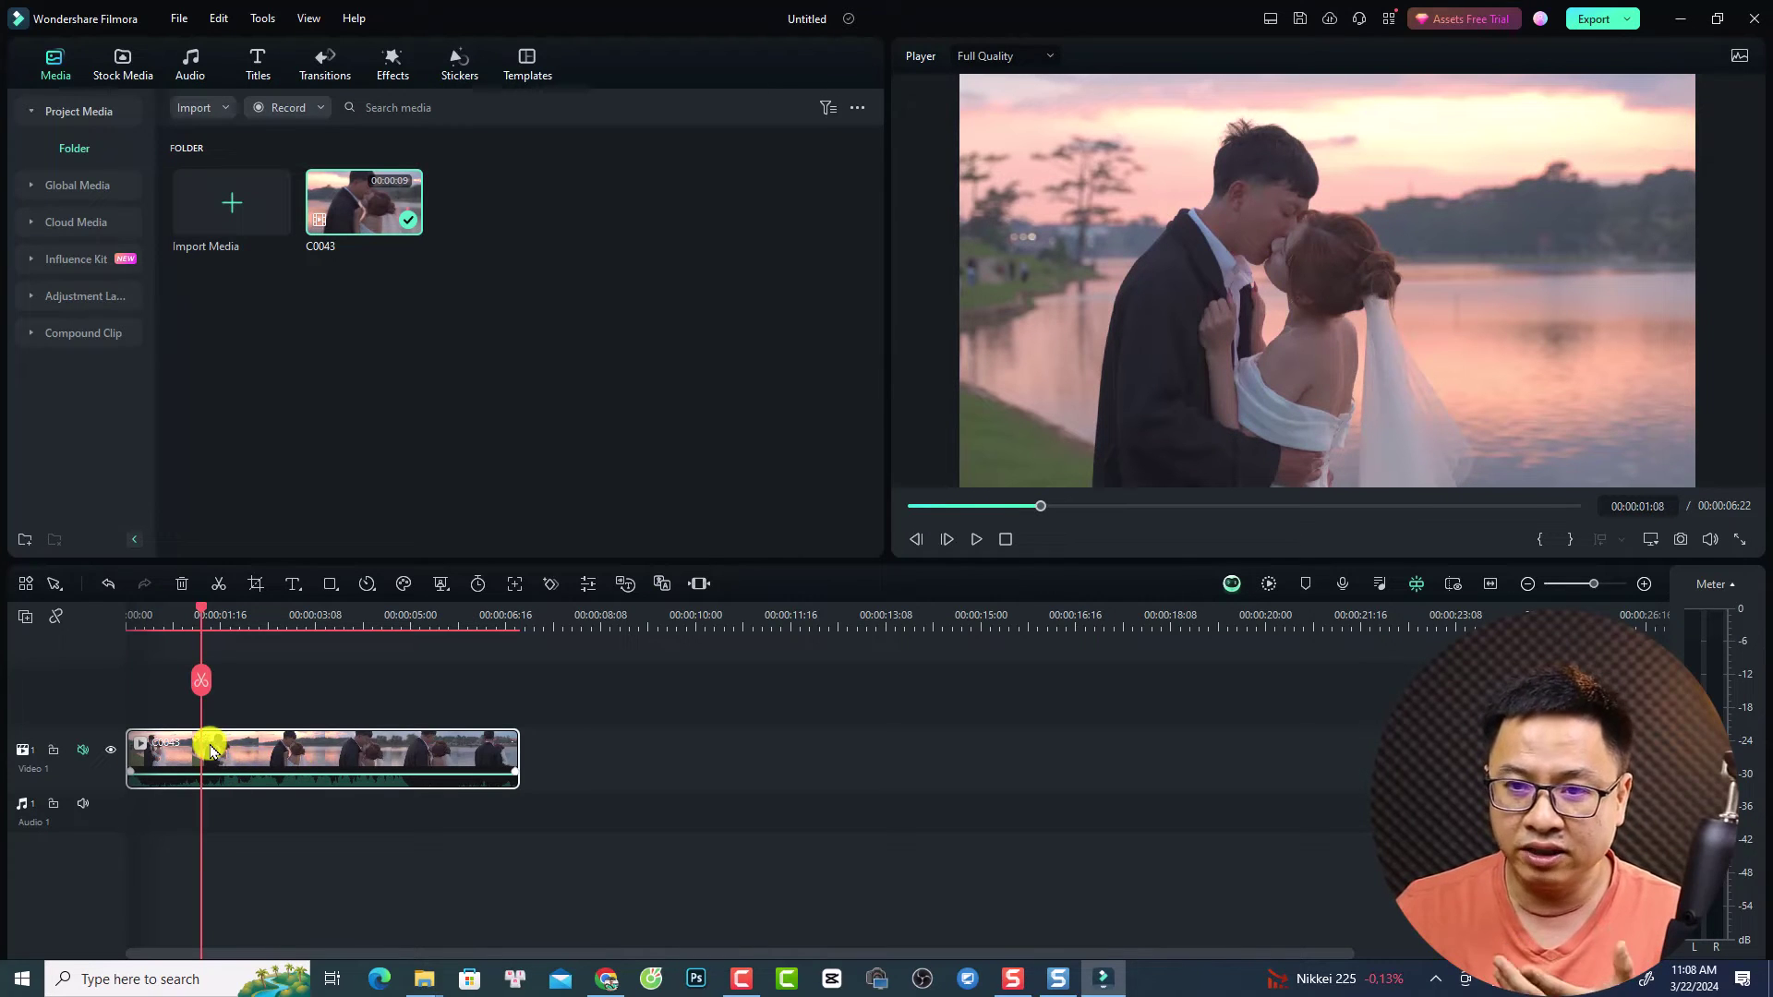
left_click(367, 585)
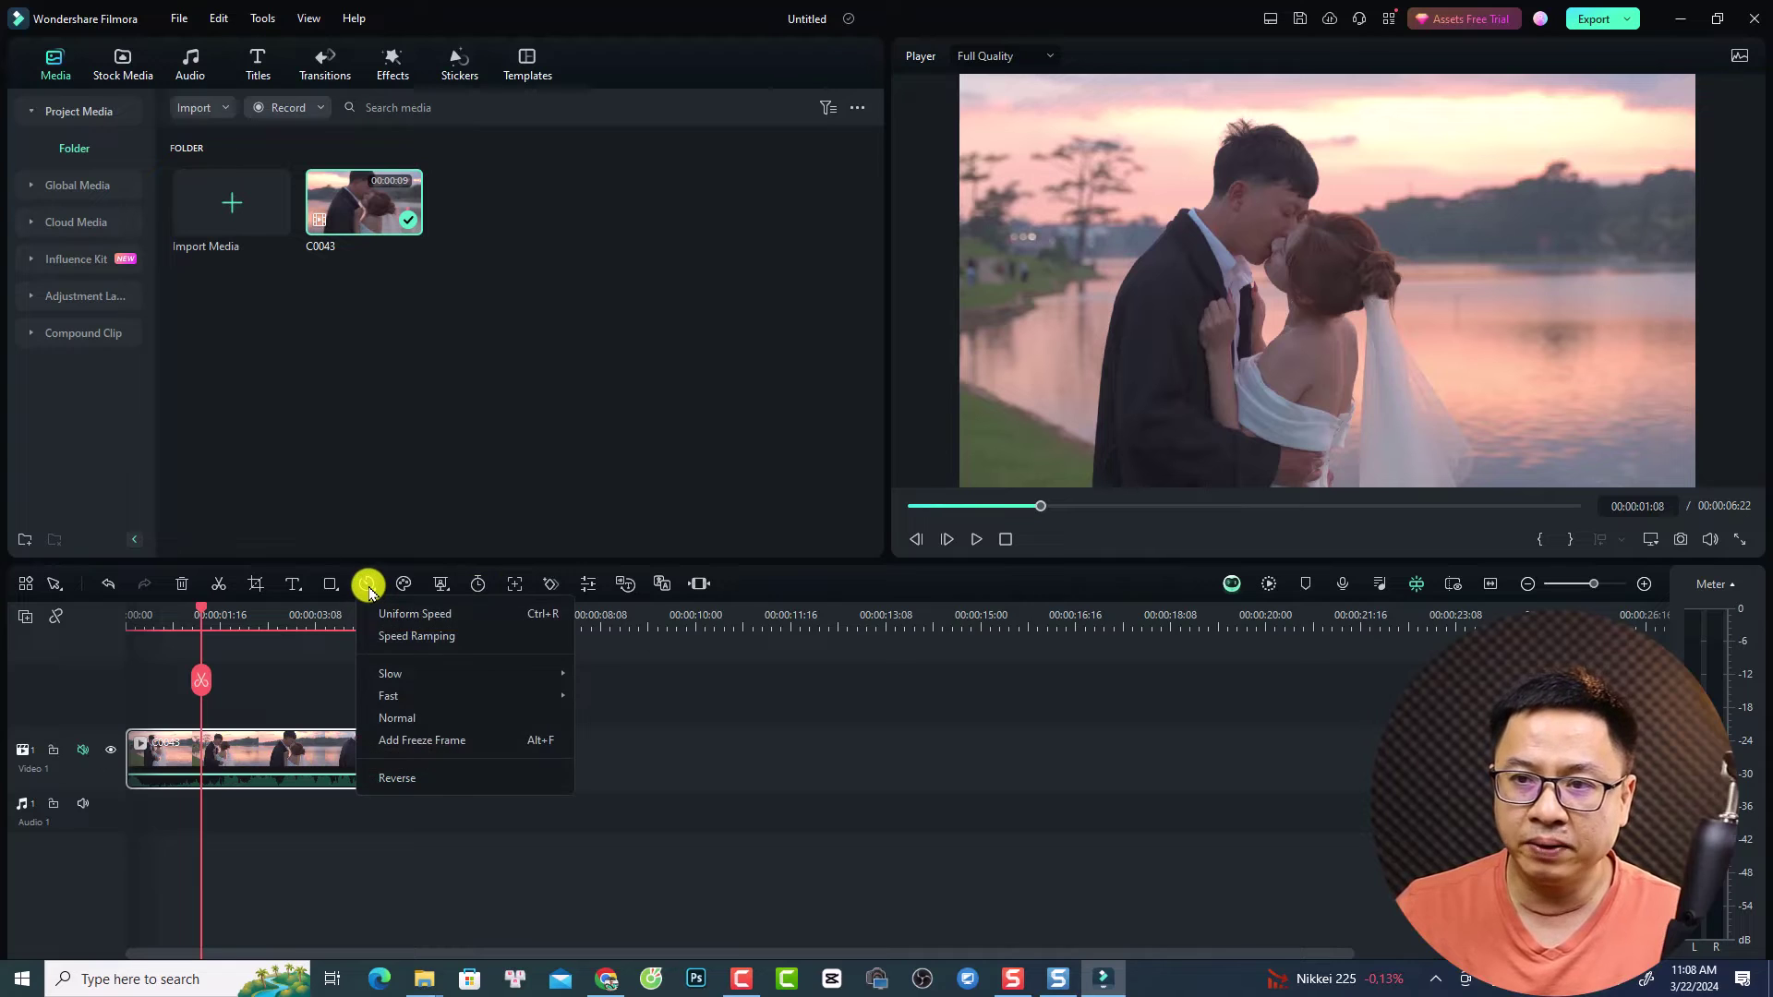
- Apply a Customize speed ramp to C0043, showing a flat 1x curve
left_click(391, 637)
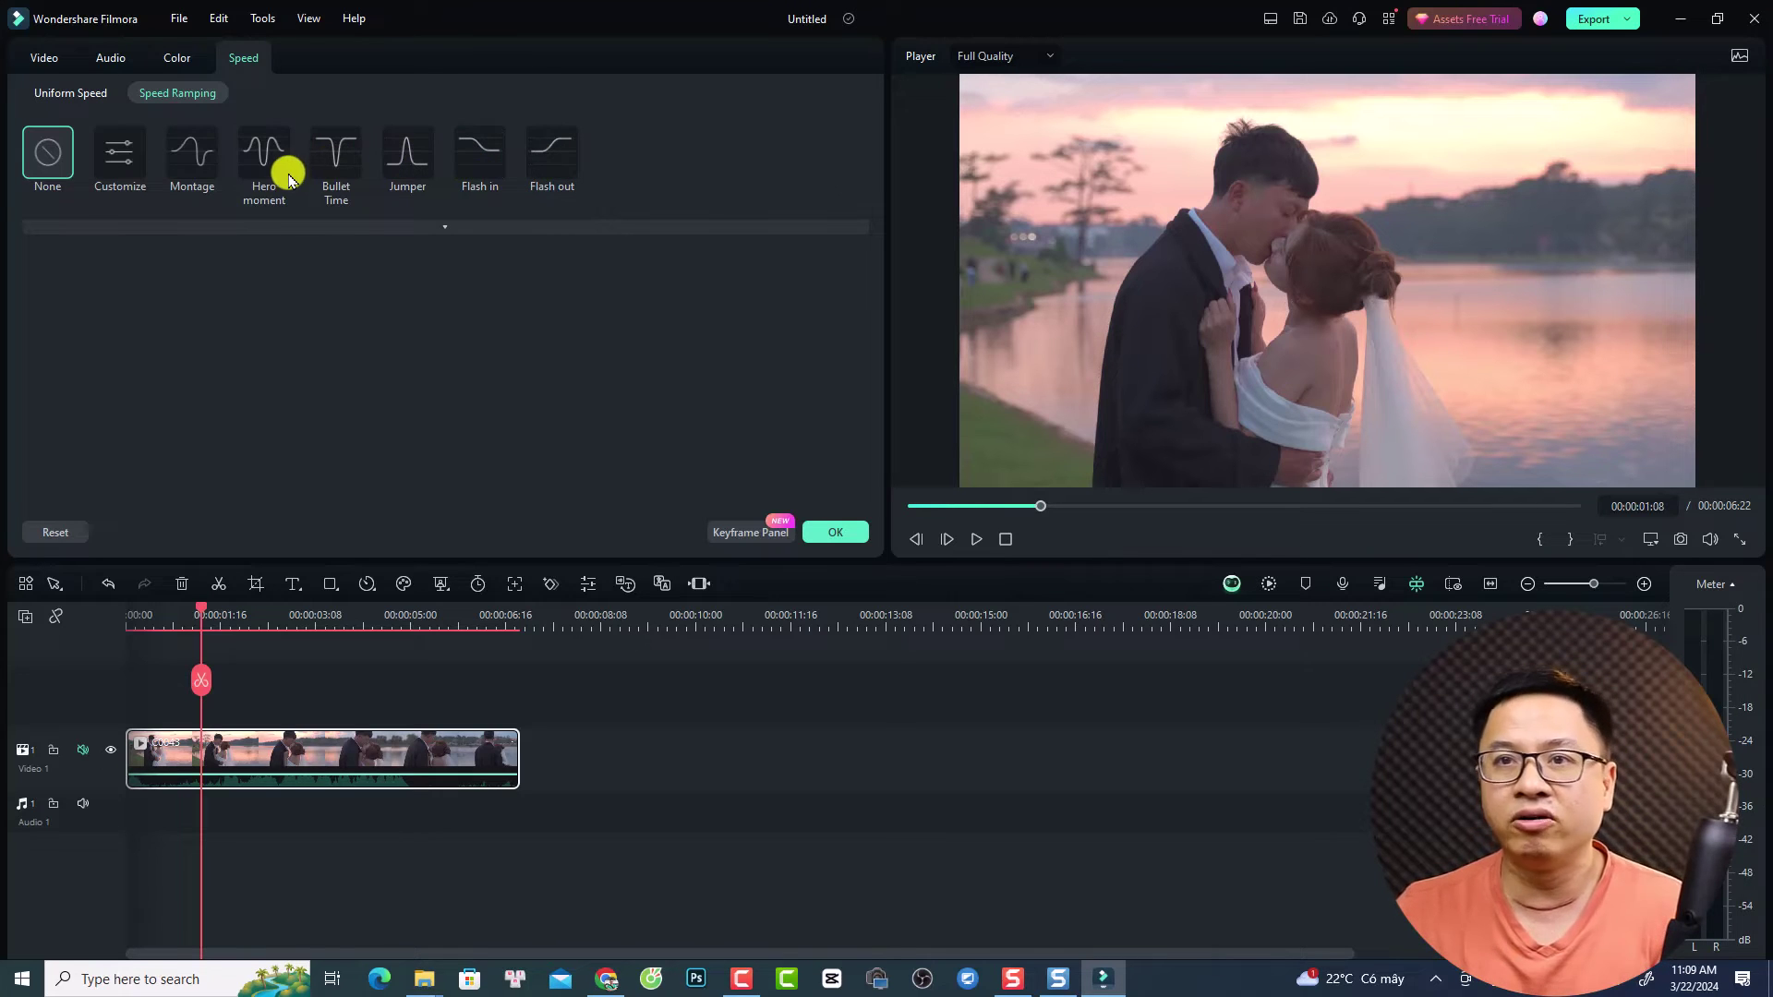
left_click(121, 162)
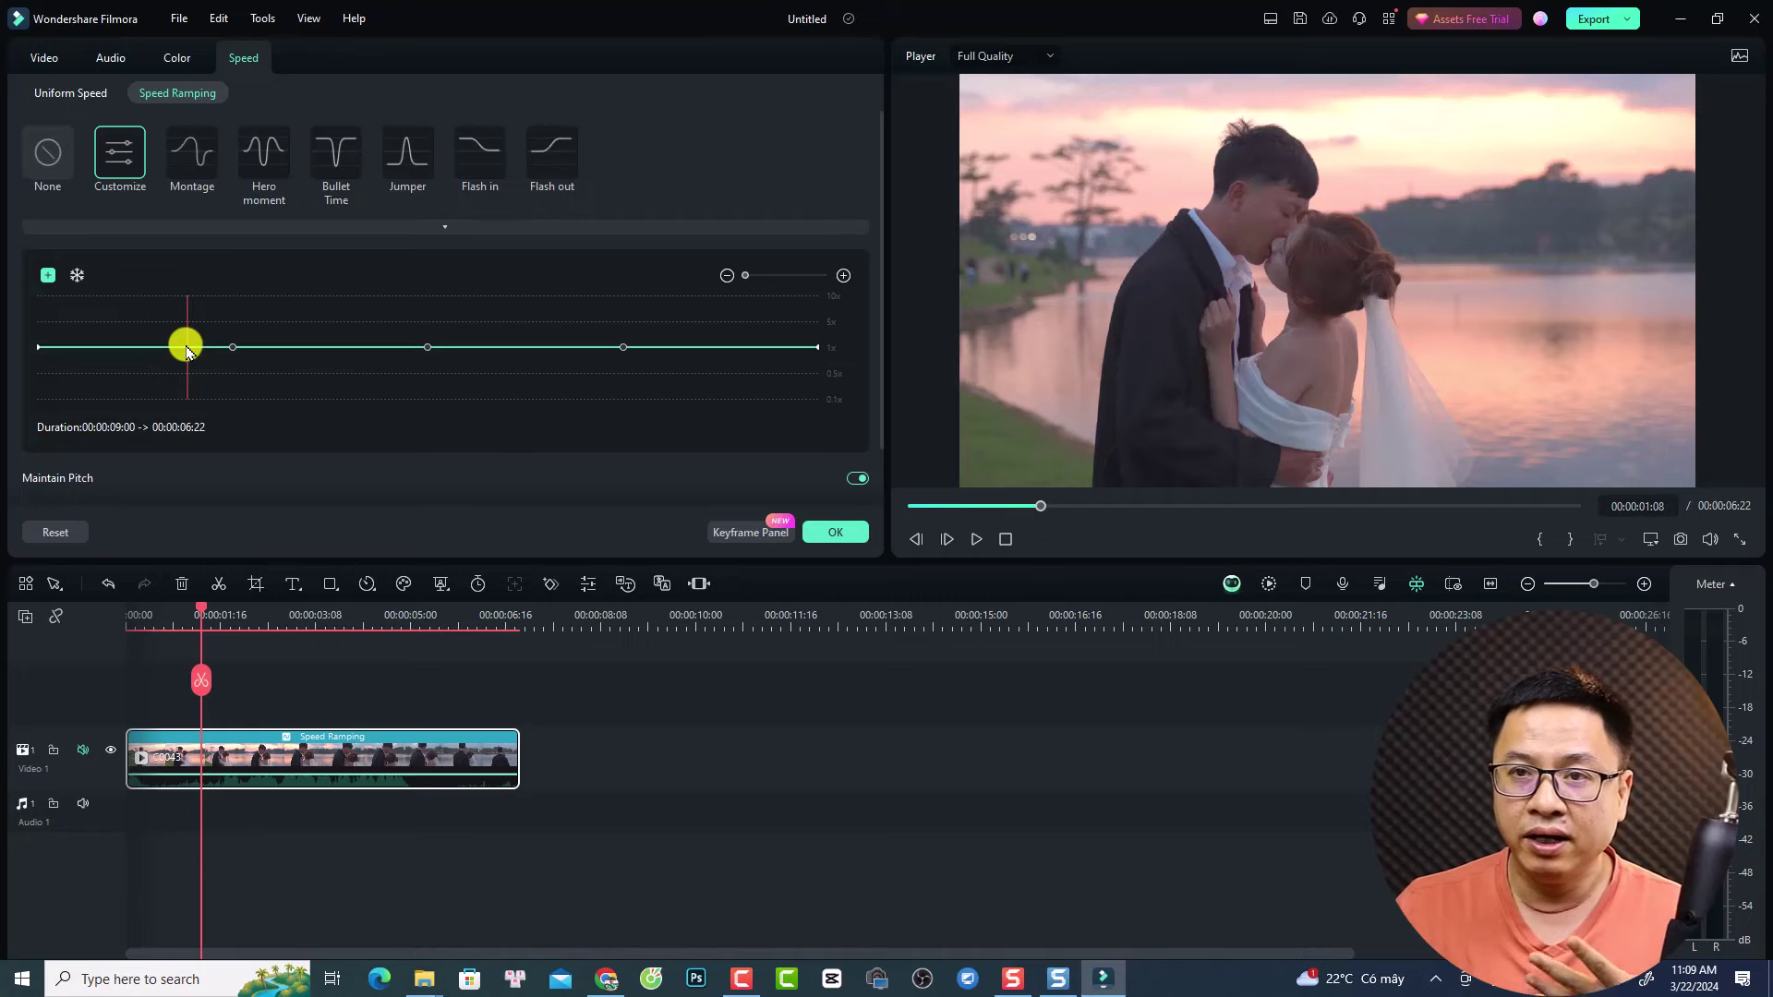
- Add two close speed points on the curve around 00:00:01:08–00:00:01:10
left_click(48, 275)
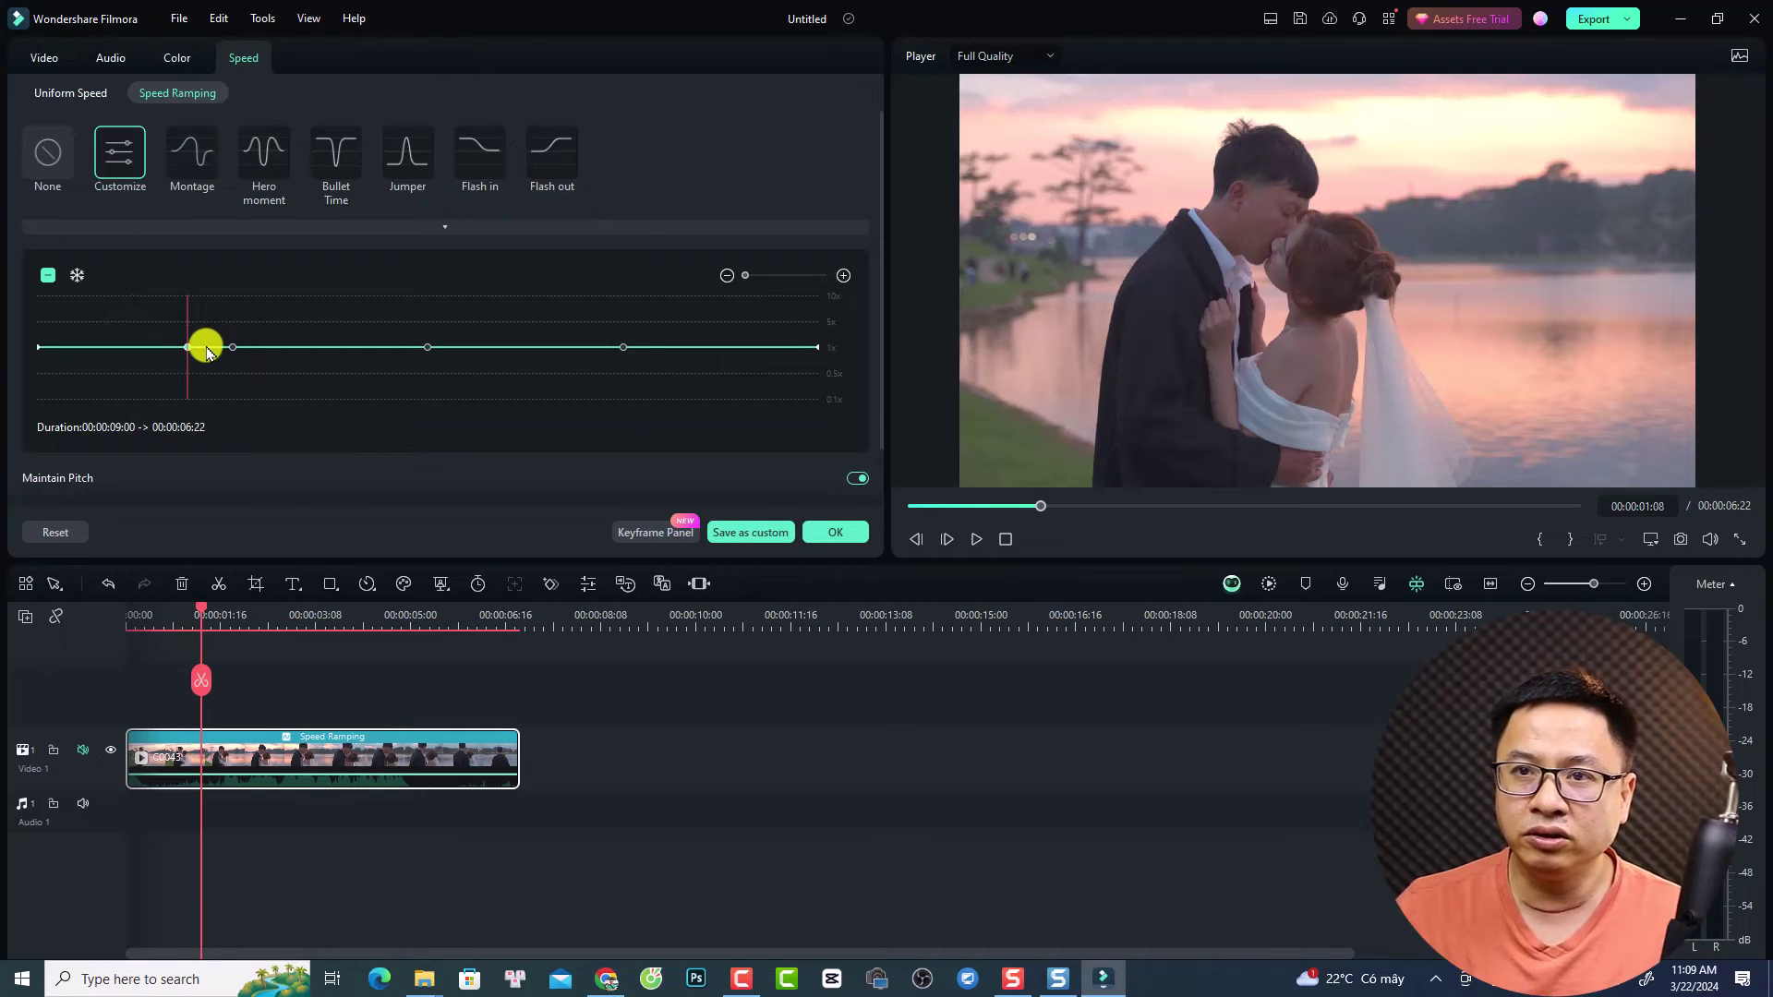
left_click(203, 352)
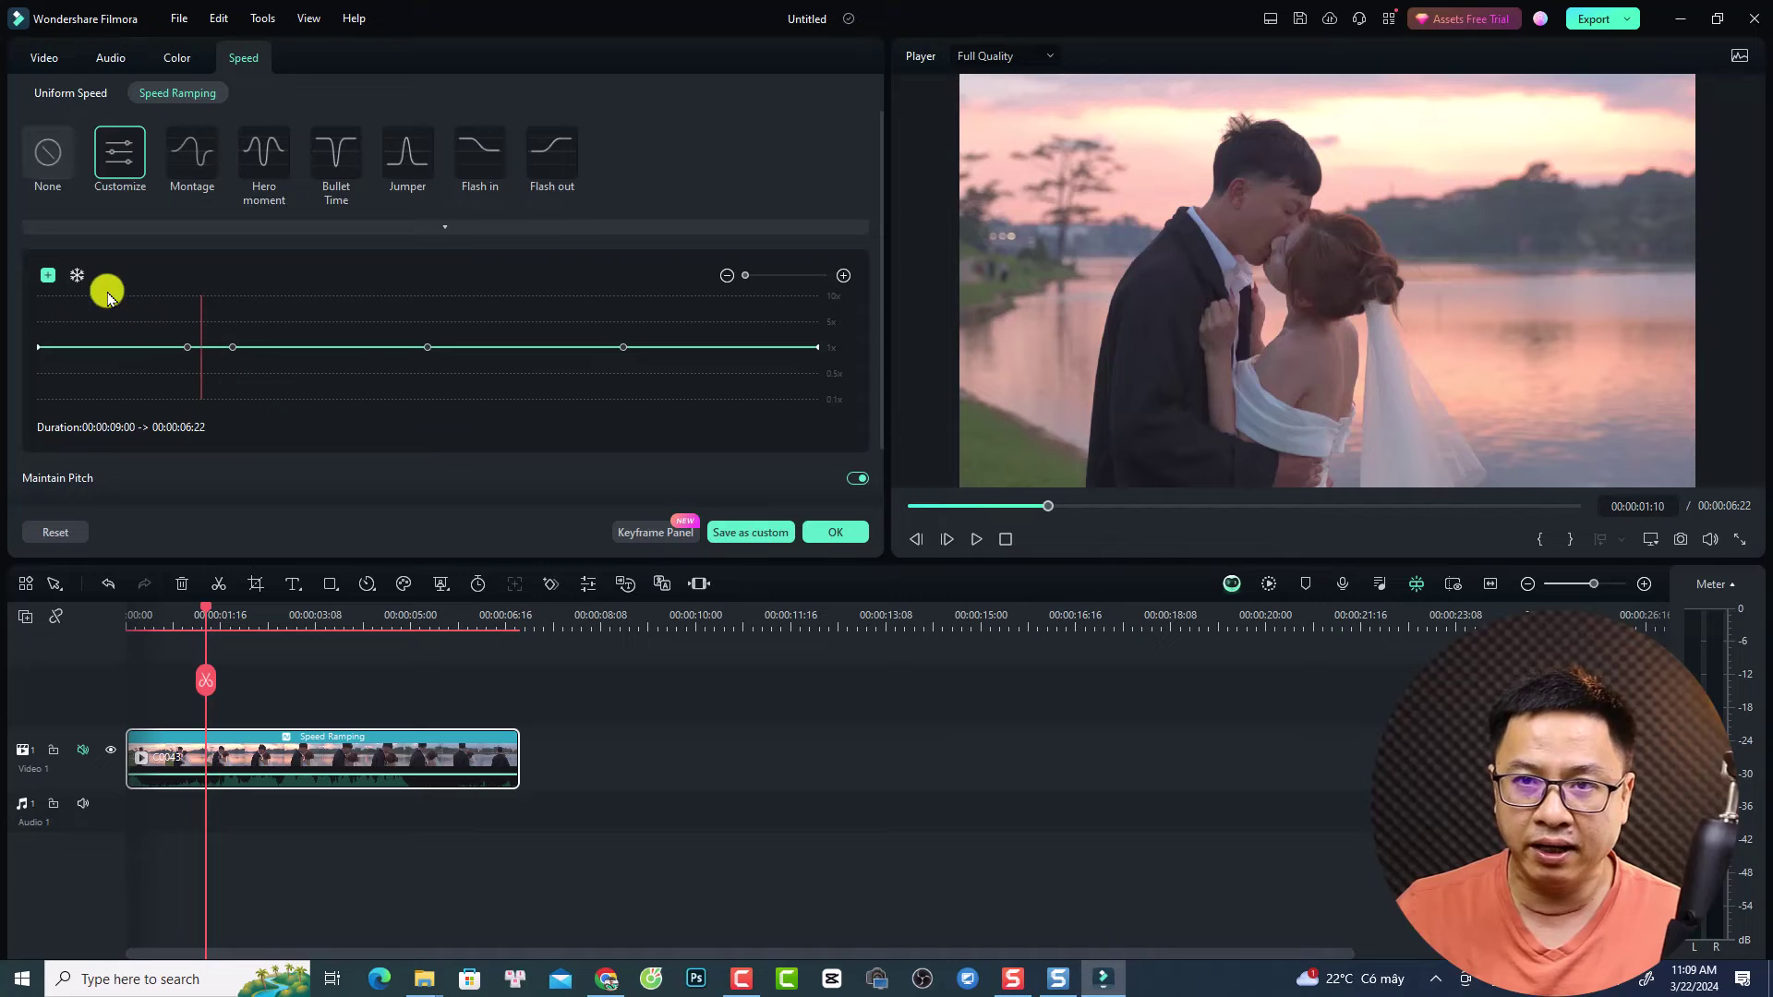
left_click(50, 276)
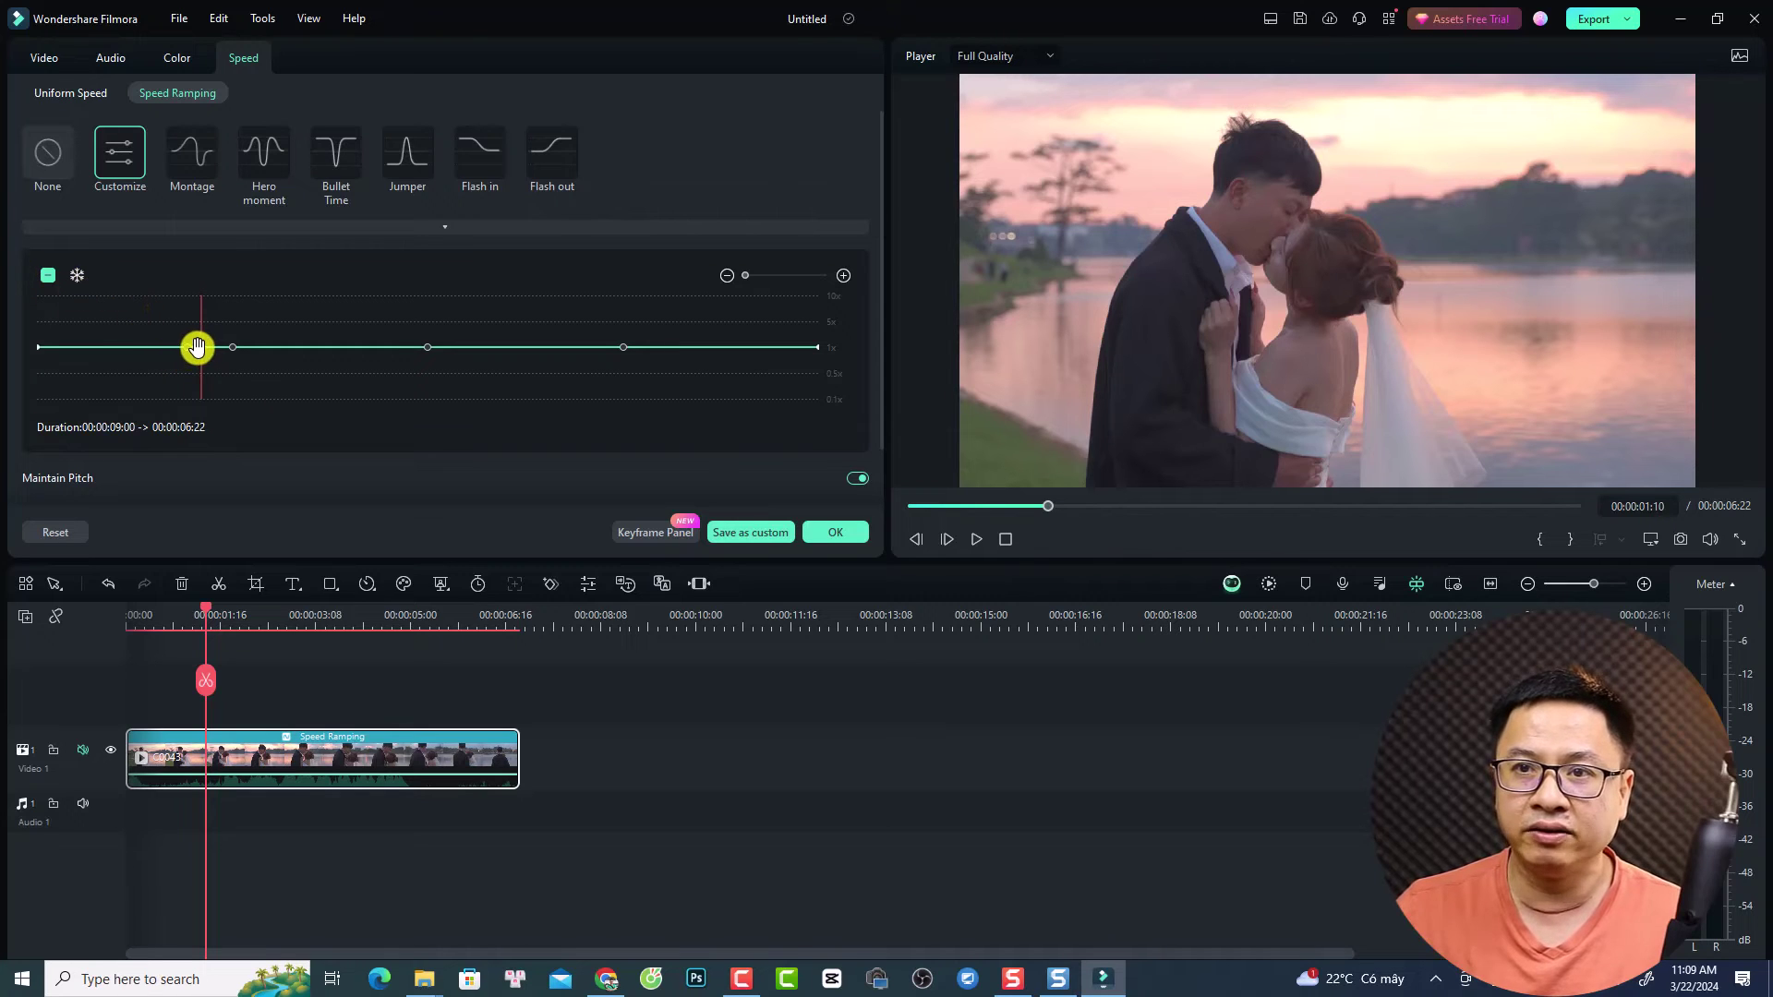
- Drag the new speed points down to 0.30x, lengthening C0043 to 00:00:10:22
mouse_move(200, 345)
left_click_drag(201, 348, 205, 387)
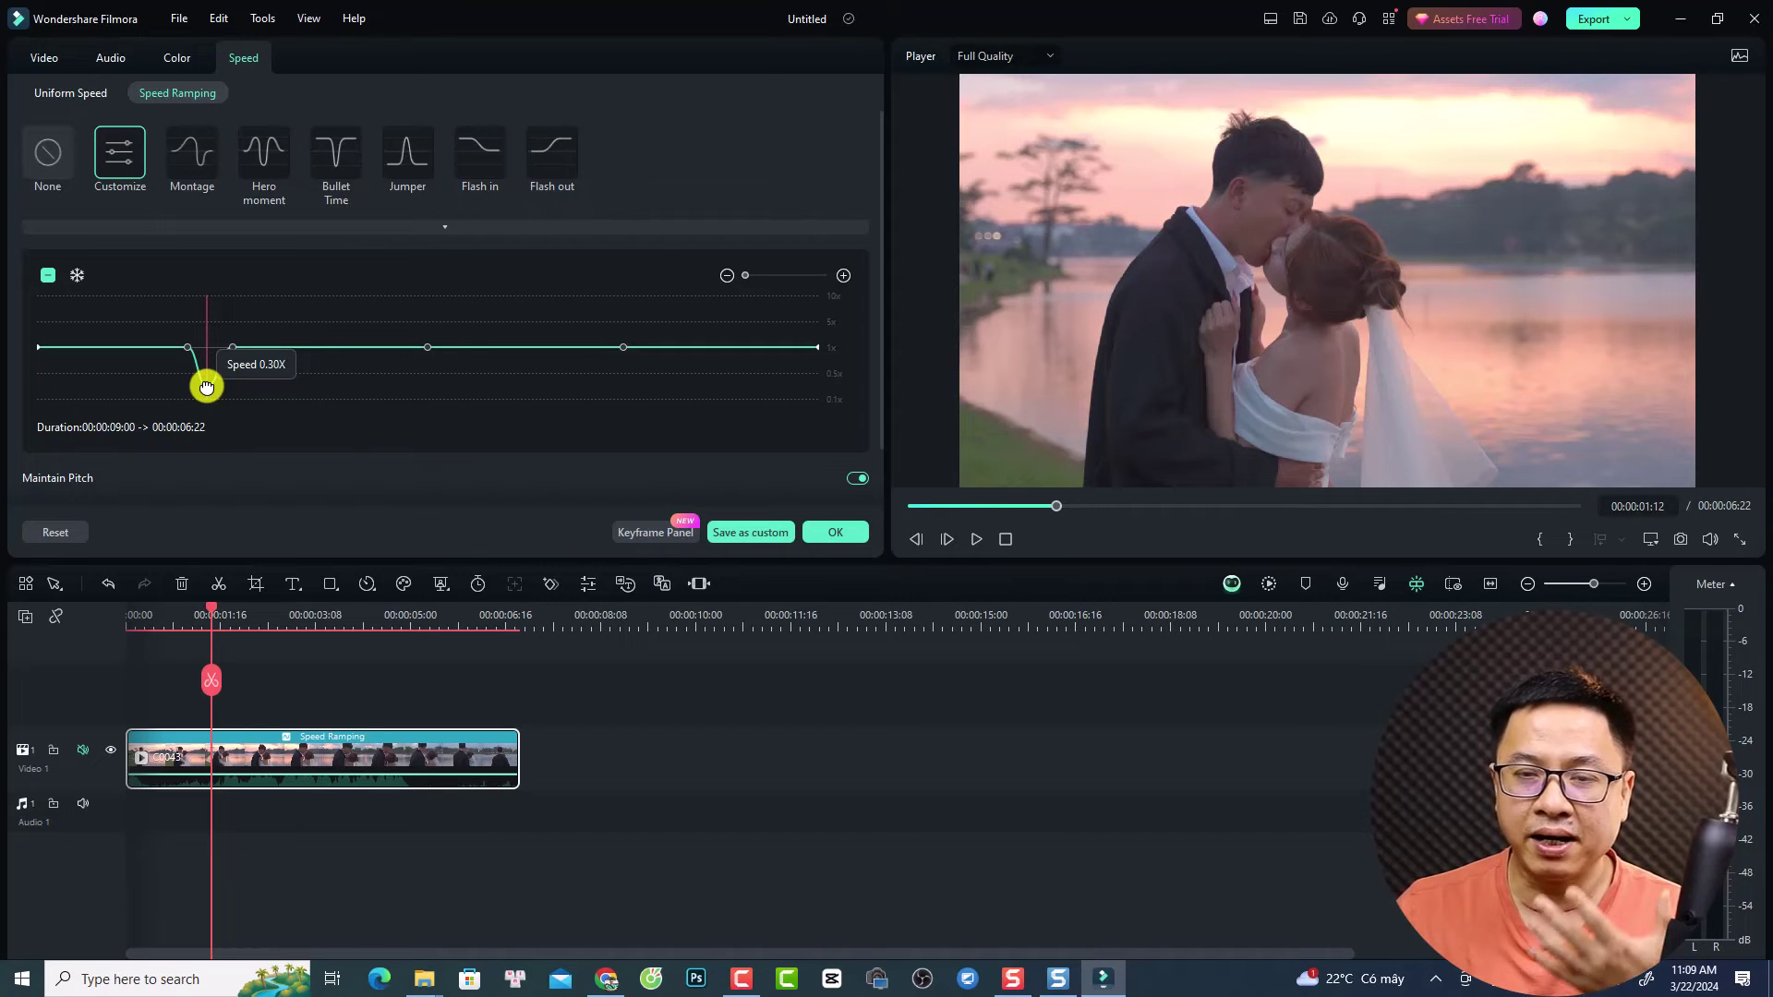
left_click_drag(206, 386, 351, 384)
left_click_drag(362, 384, 386, 387)
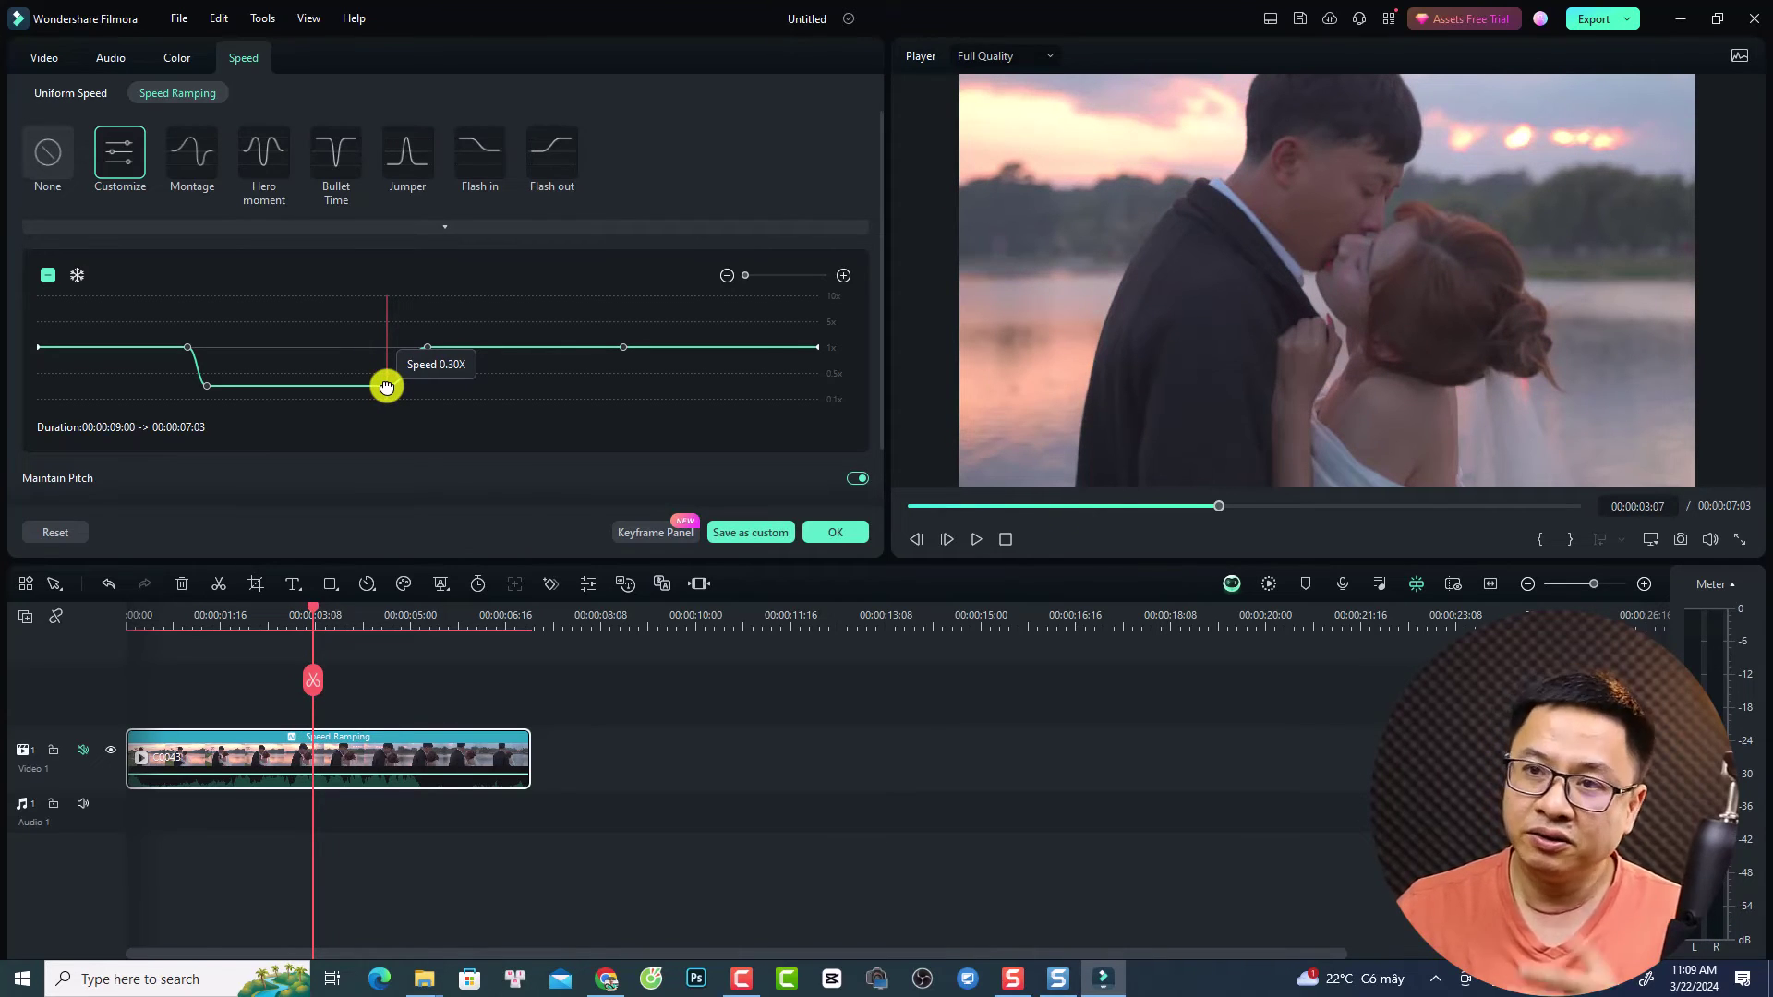
left_click_drag(386, 387, 385, 386)
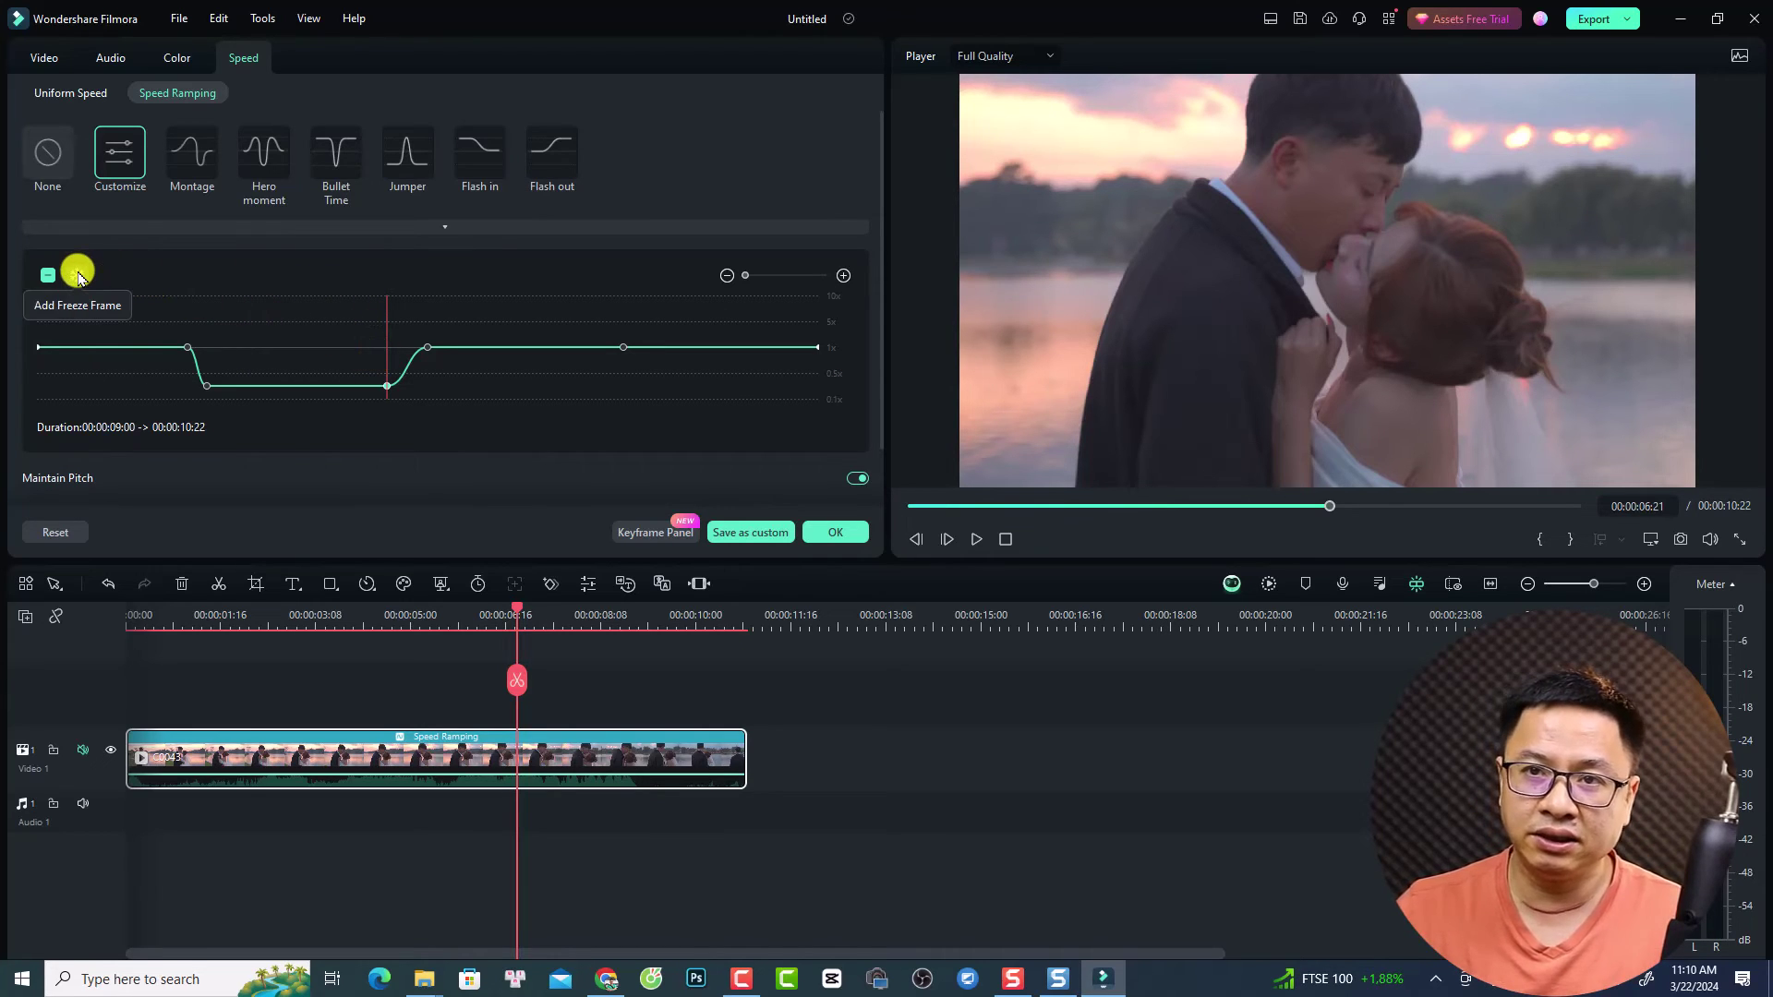
left_click(83, 343)
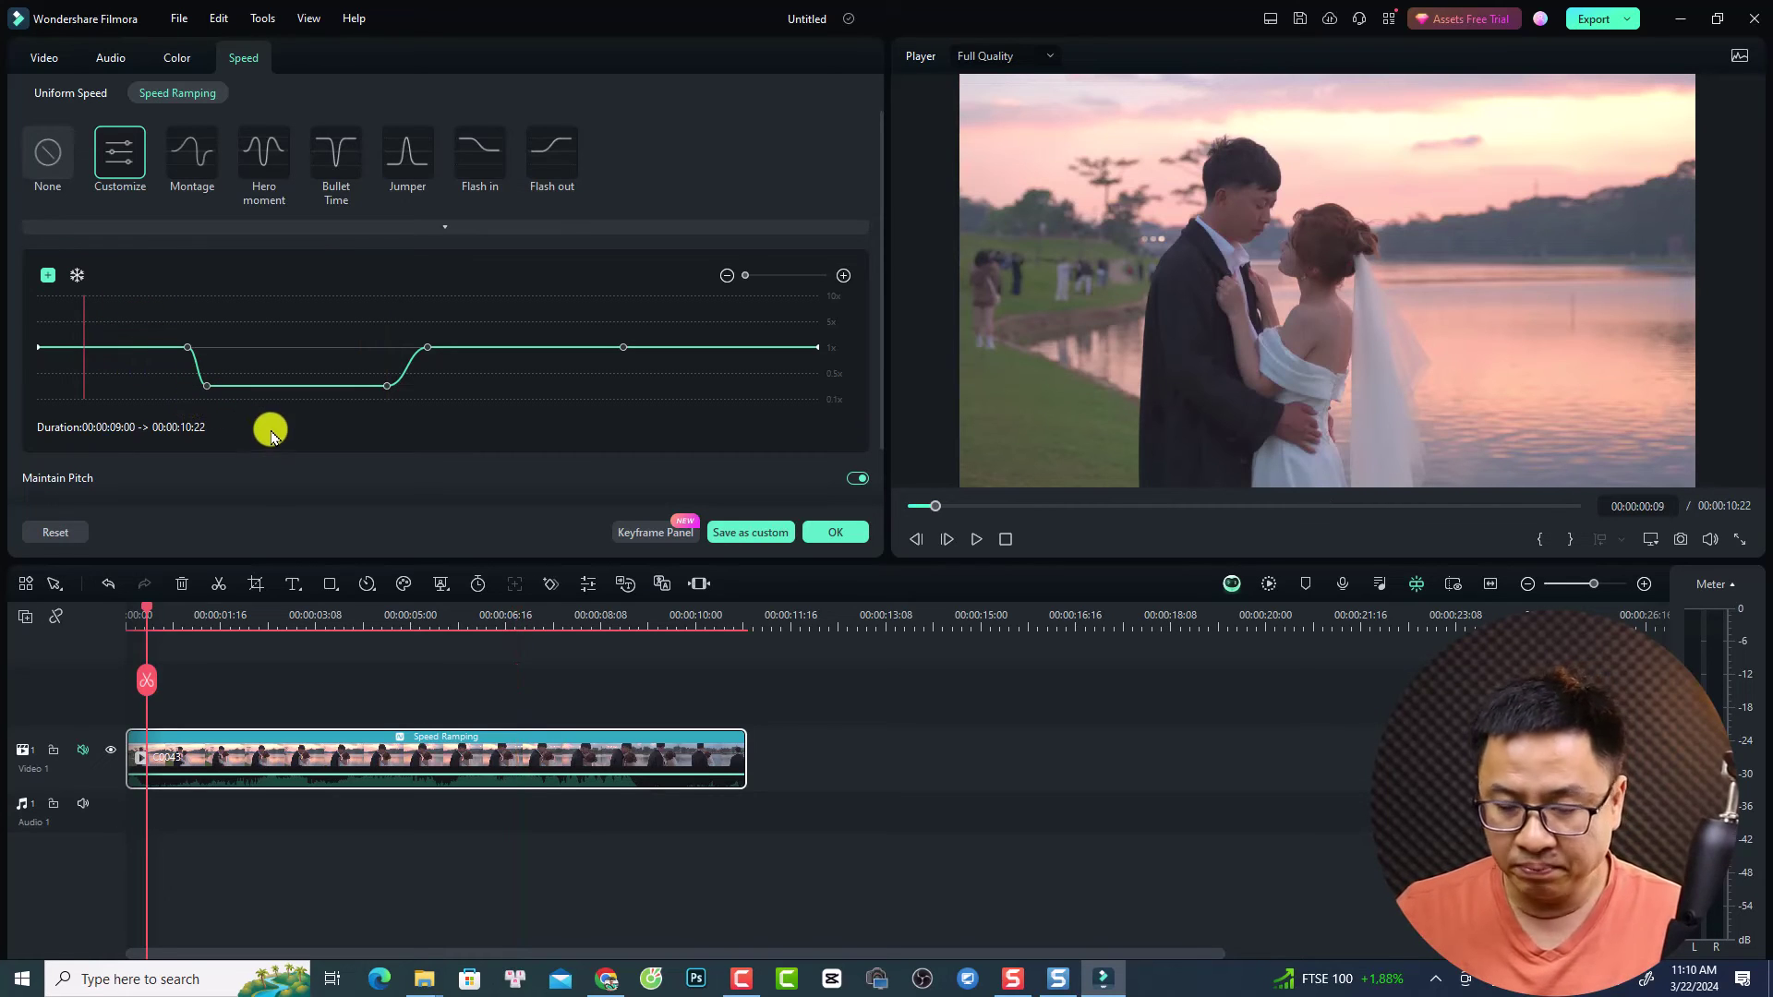
key("space")
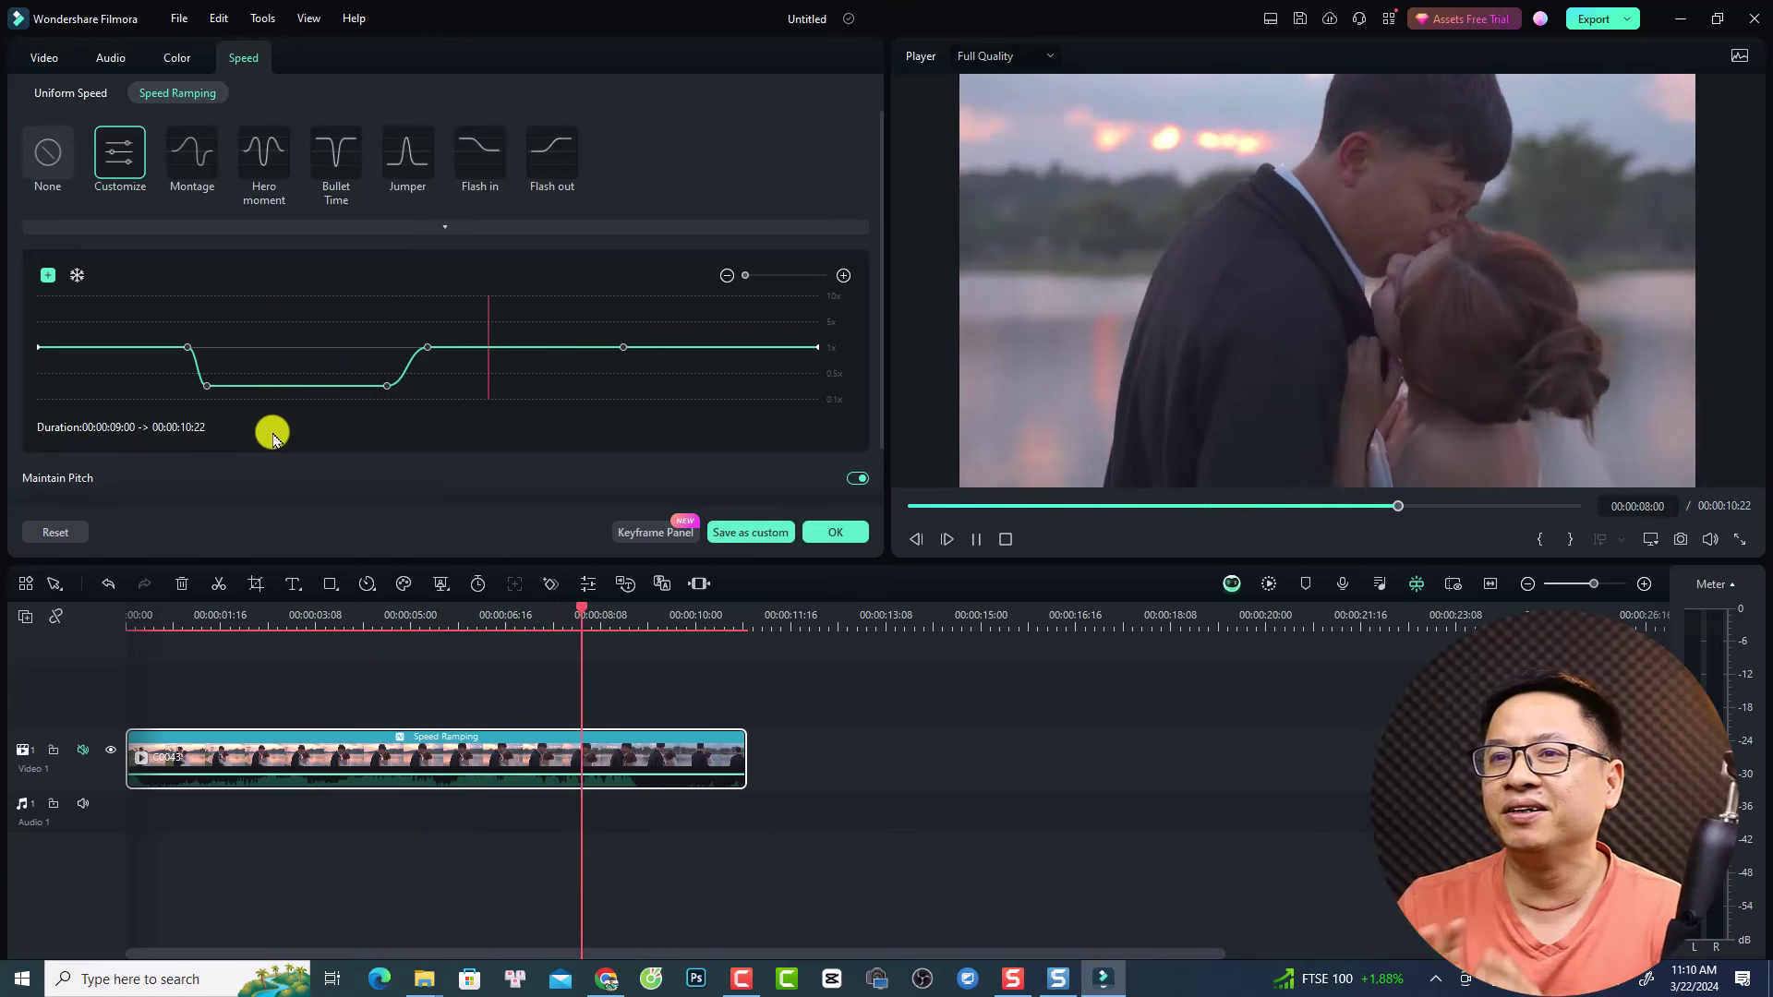
key("space")
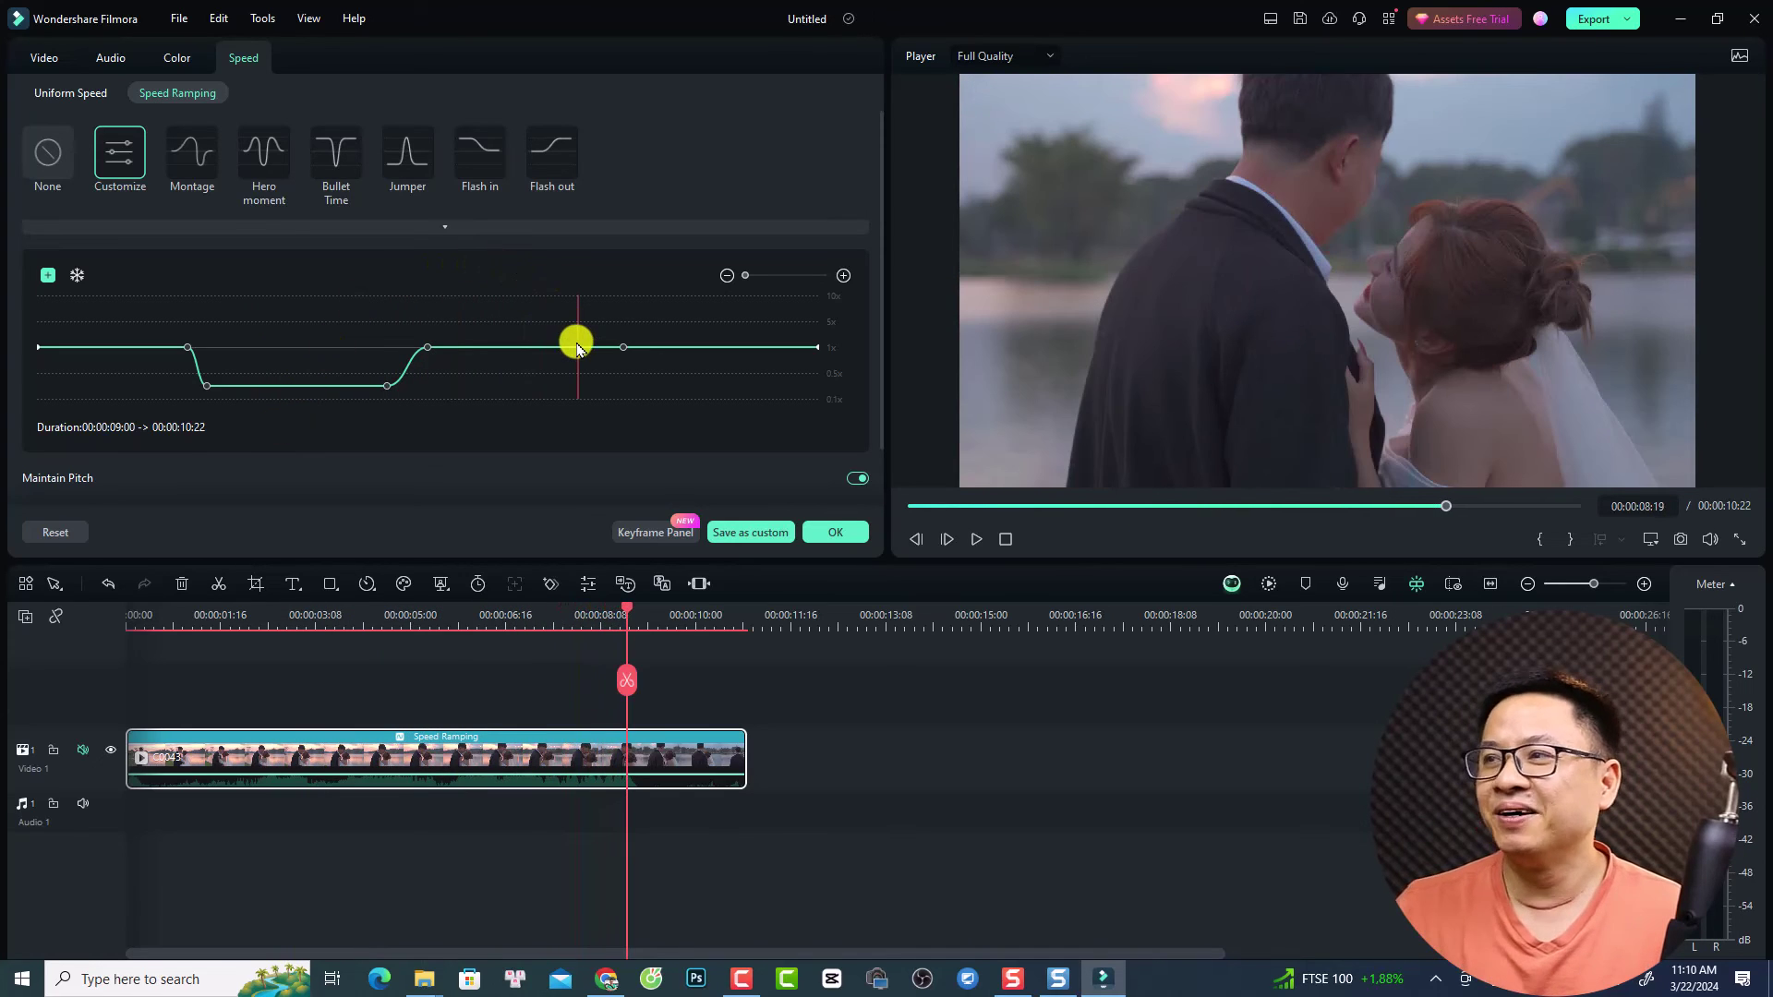